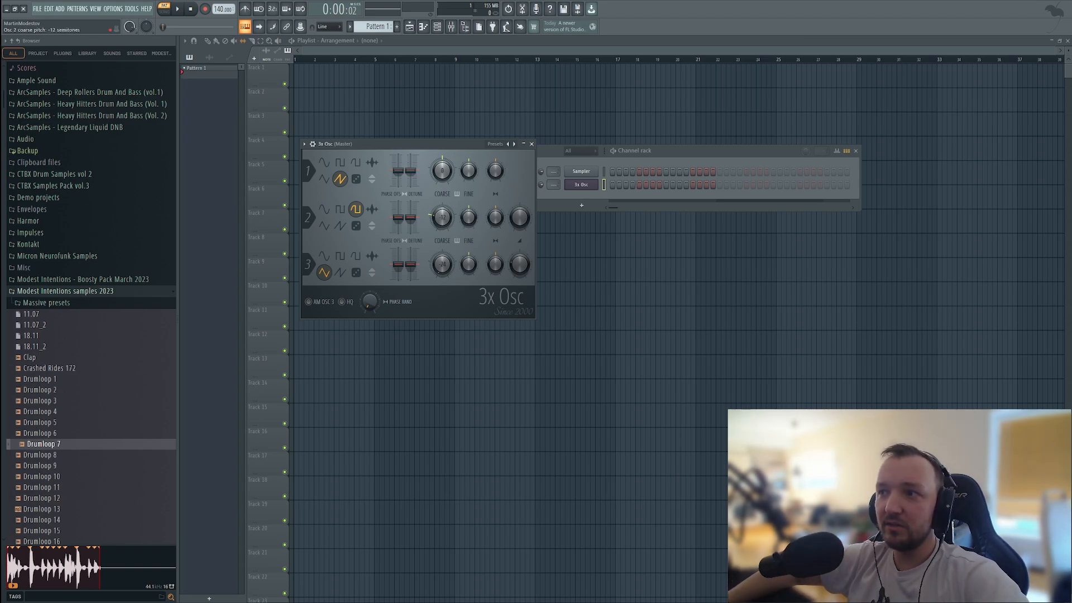
Reposition the 3x Osc window and set oscillators 1 and 3 to the square waveform.
left_click_drag(413, 144, 496, 186)
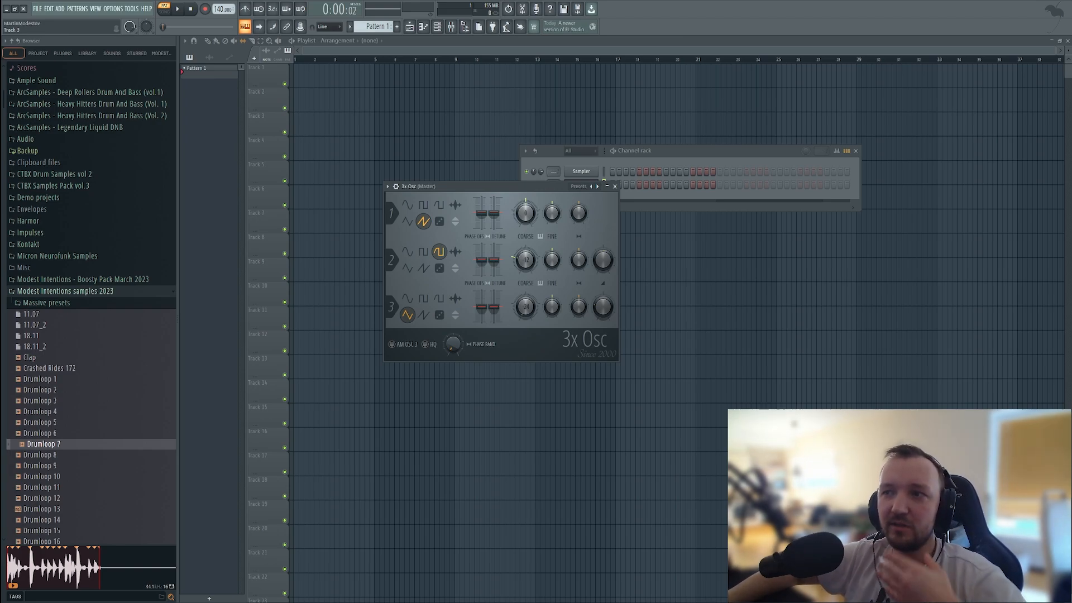
left_click(423, 205)
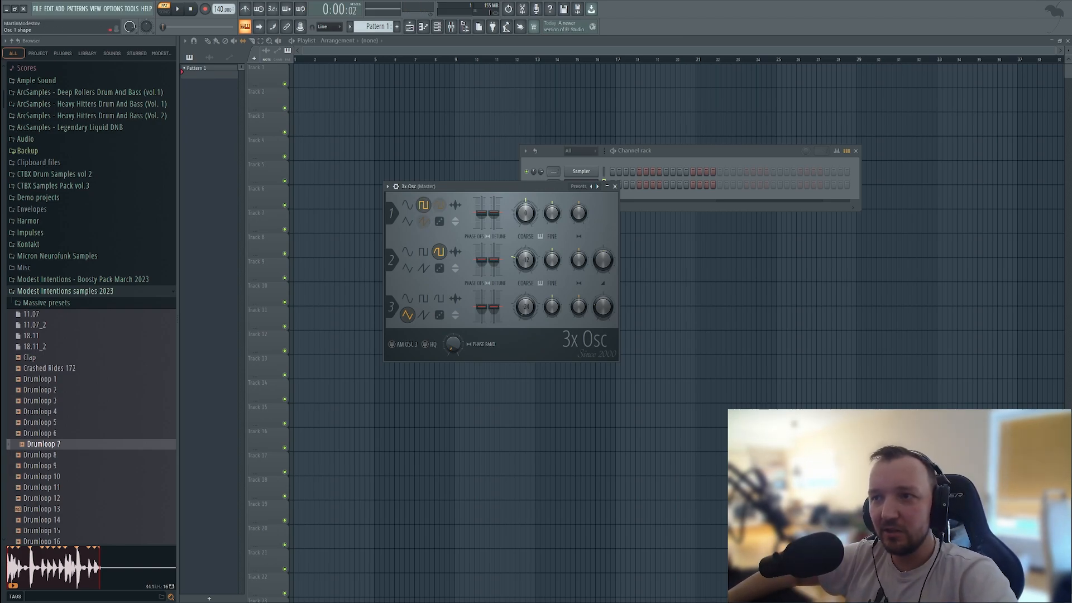
left_click(439, 299)
left_click(423, 315)
left_click(424, 299)
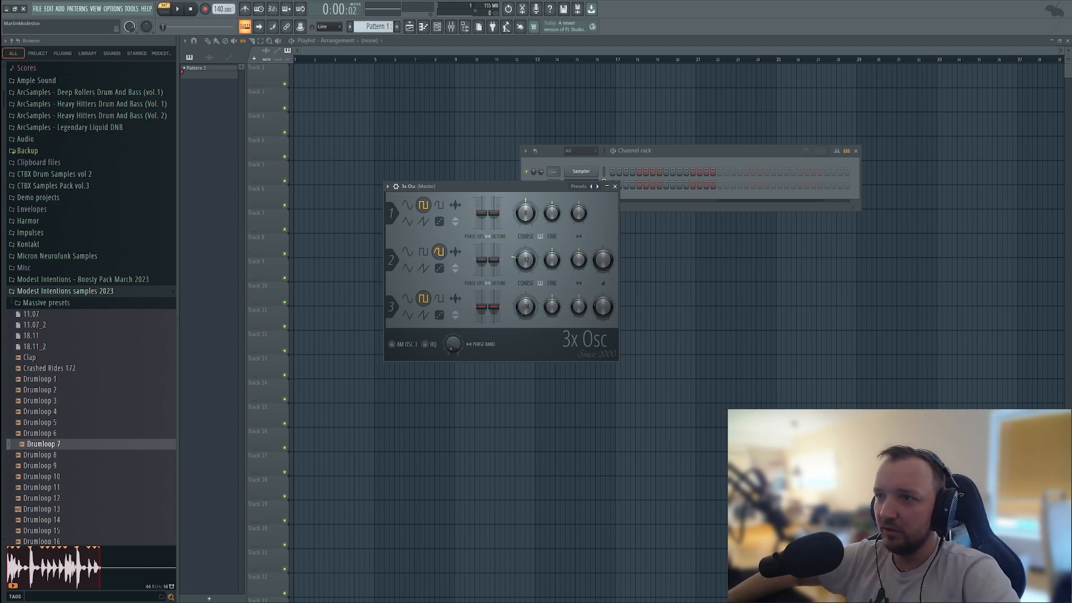
Look through the 3x Osc channel's envelope, miscellaneous and function settings, and return to its oscillator page.
left_click(396, 186)
left_click(411, 201)
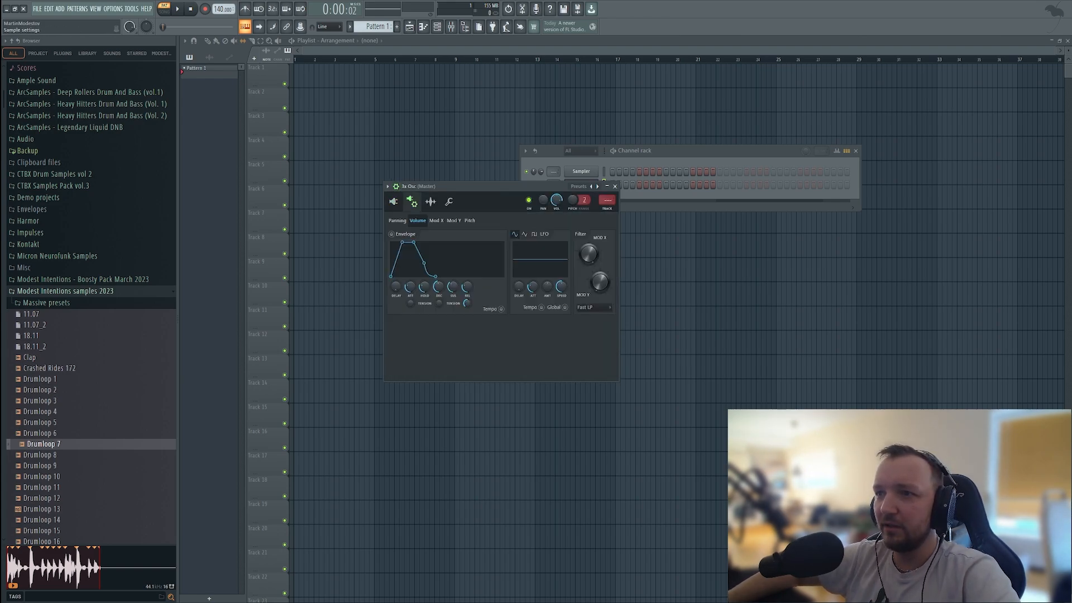
left_click(430, 201)
left_click(449, 202)
left_click(411, 202)
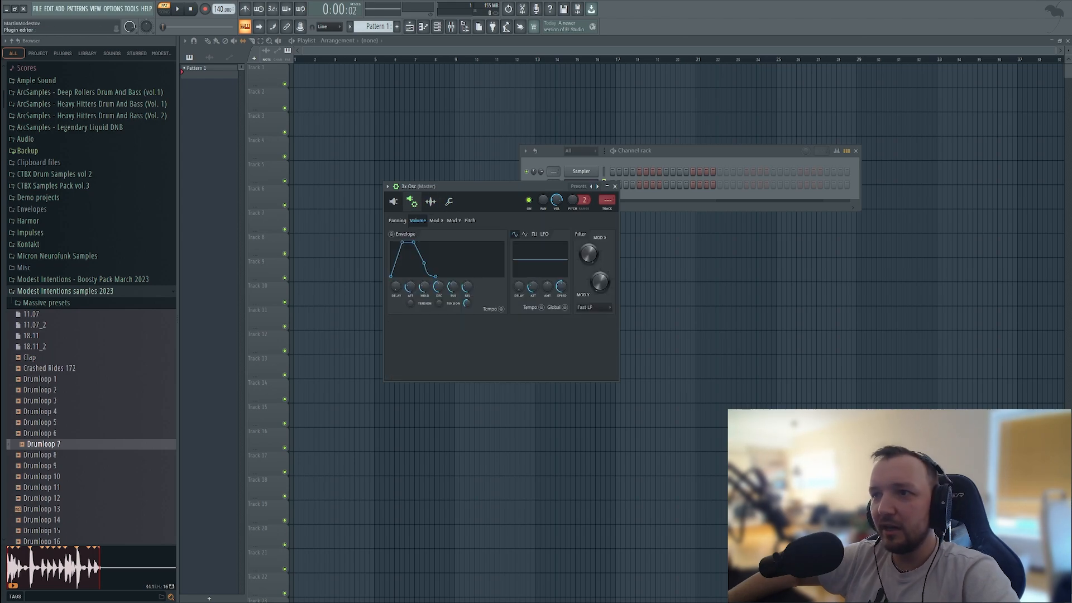
left_click(393, 202)
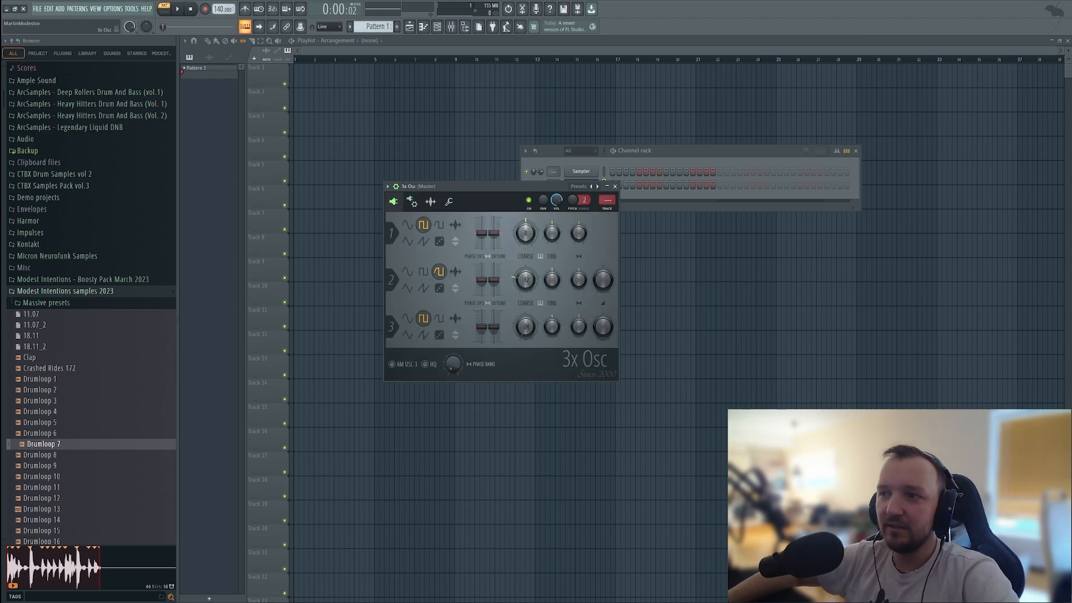
Bring the channel rack forward and open the mixer to look over its tracks and effect slots.
left_click(698, 151)
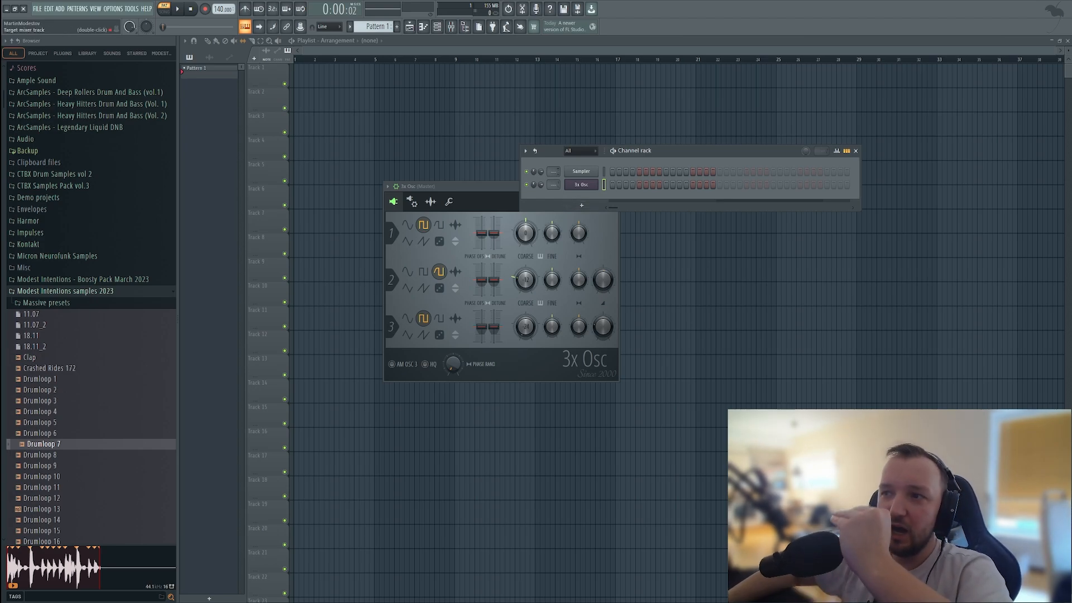
key("F9")
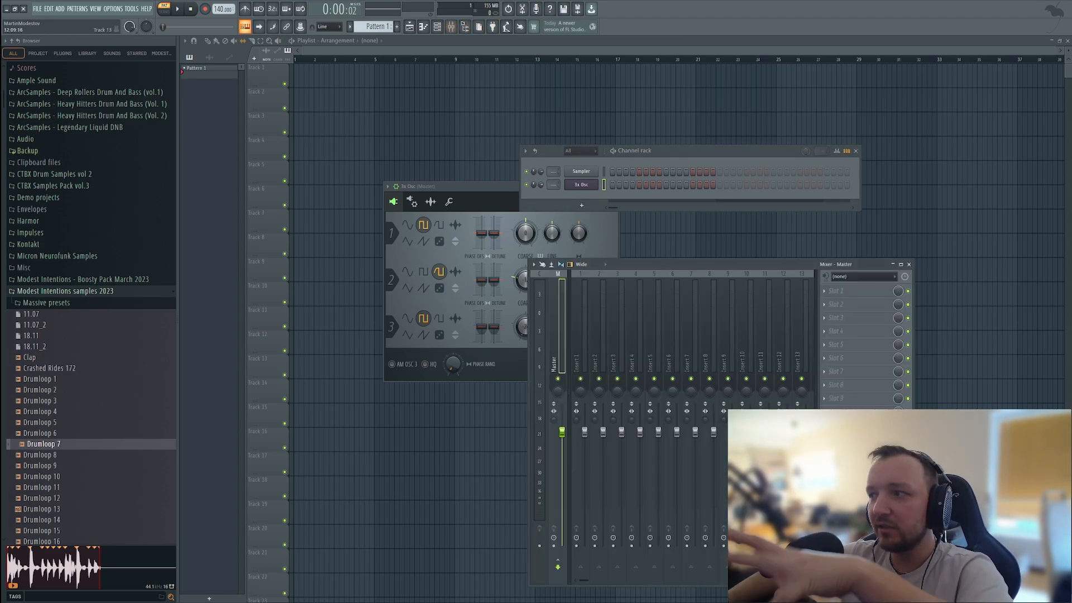
left_click(824, 331)
left_click(581, 329)
left_click(581, 329)
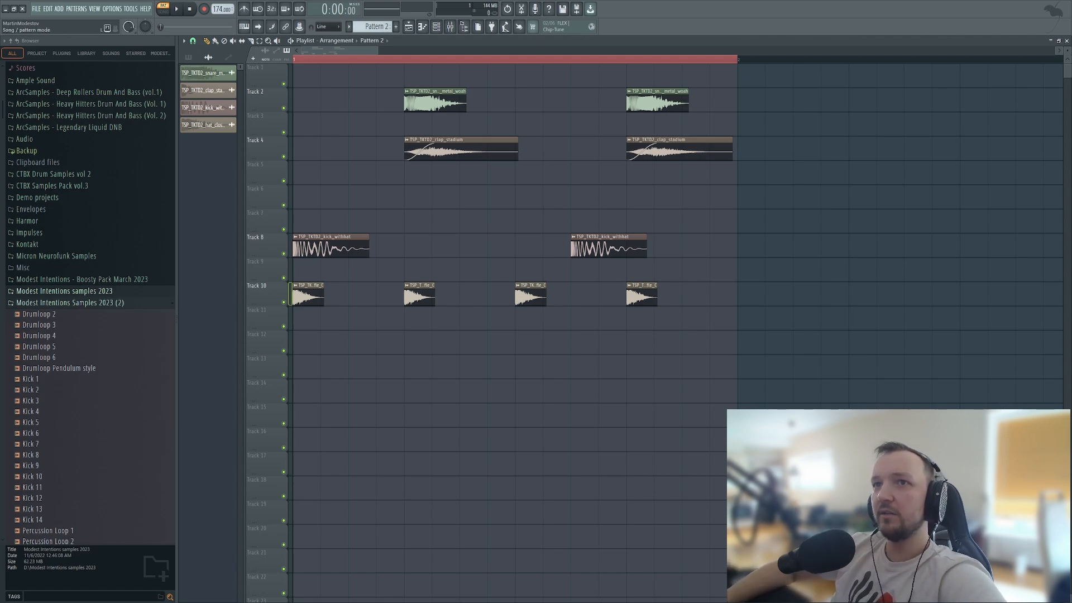
Switch playback to song mode and listen to the drum arrangement in the playlist.
key("l")
key("space")
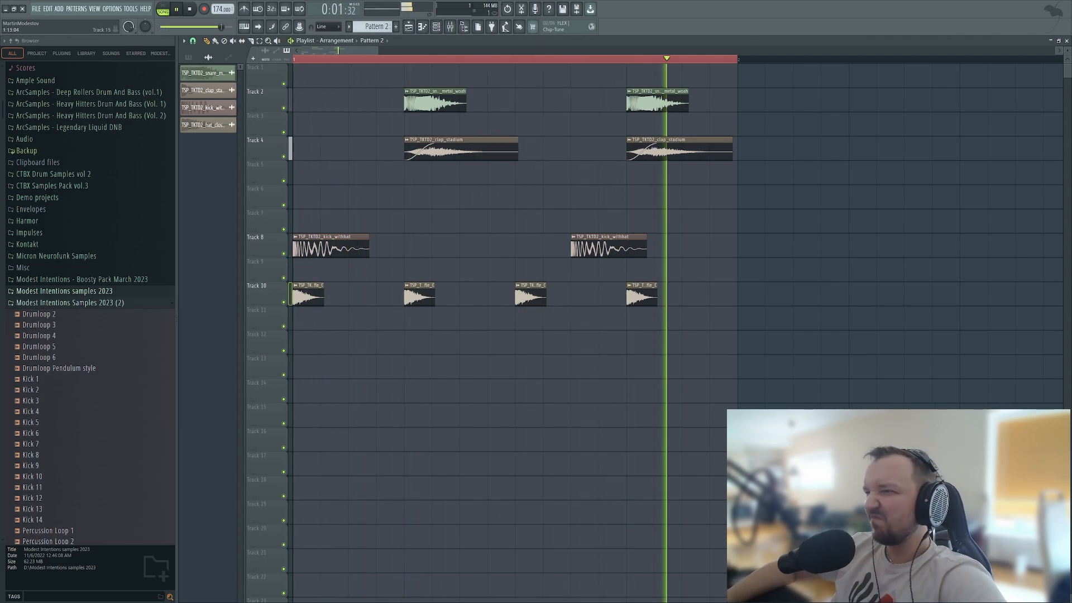
key("space")
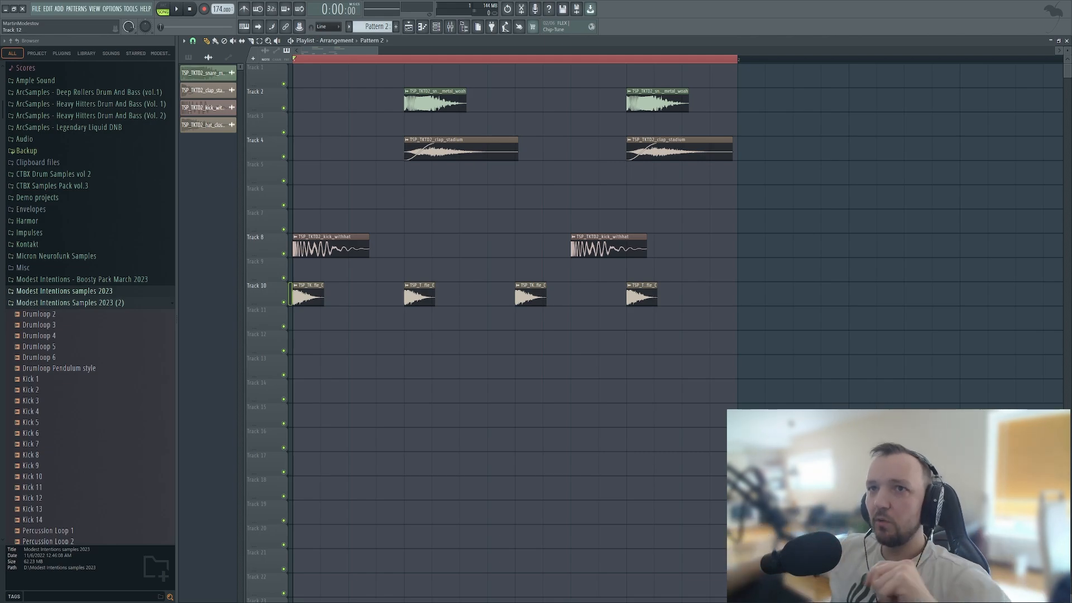
Add a 3x Osc channel, open its piano roll, and place a one-bar note at the start, just below C4.
left_click(58, 8)
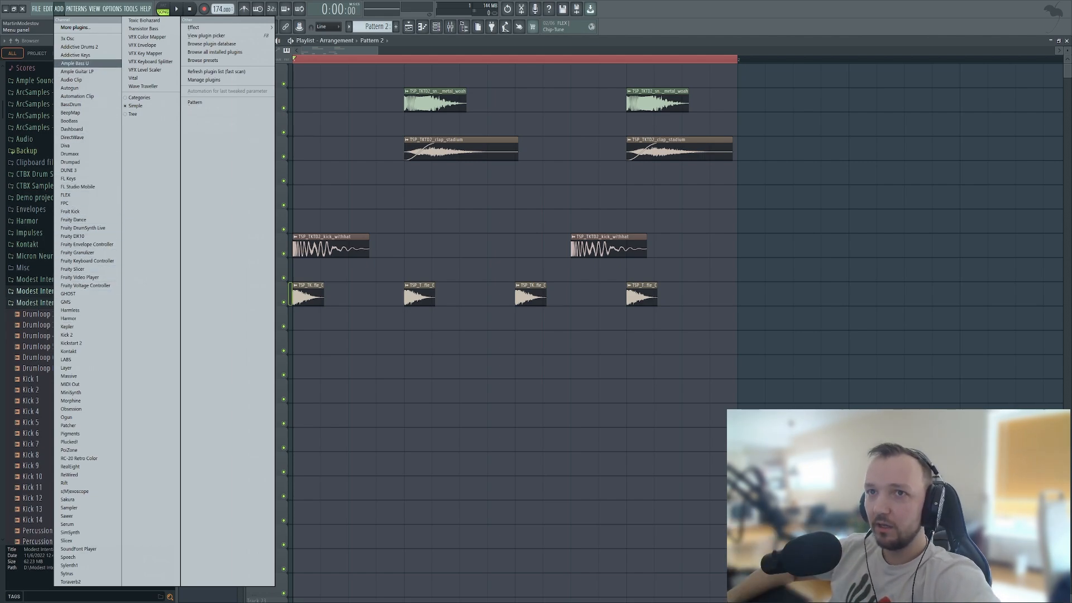
left_click(67, 38)
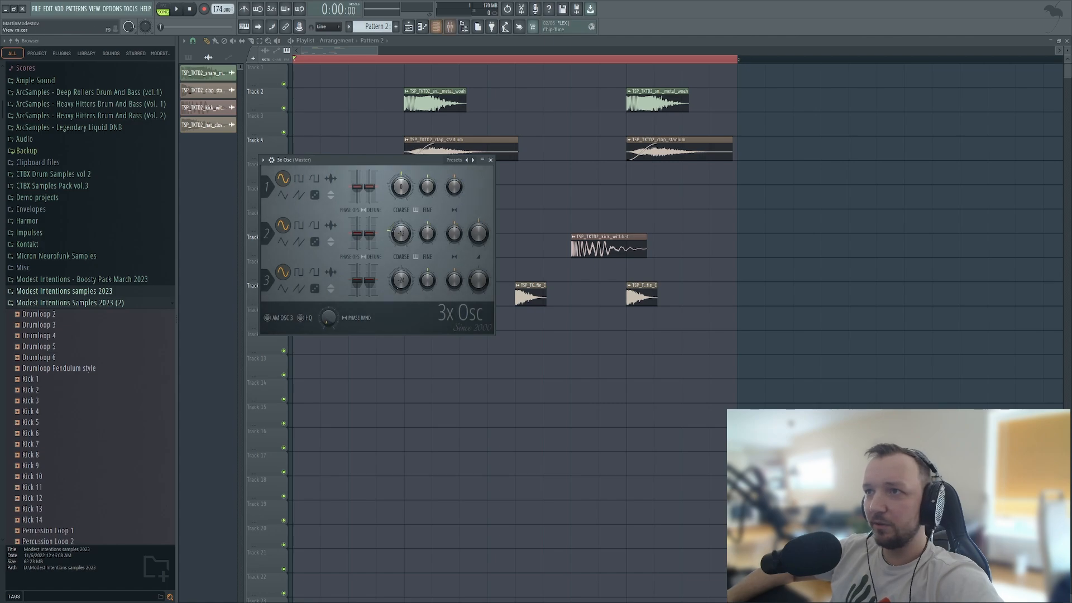
left_click(436, 26)
right_click(580, 237)
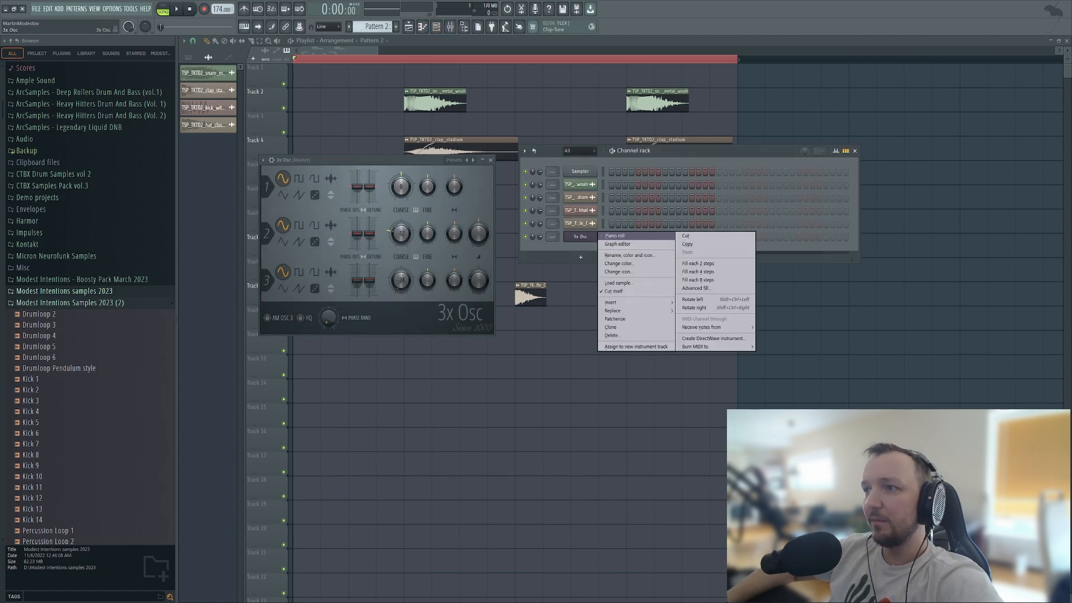
left_click(614, 236)
left_click_drag(529, 358, 529, 342)
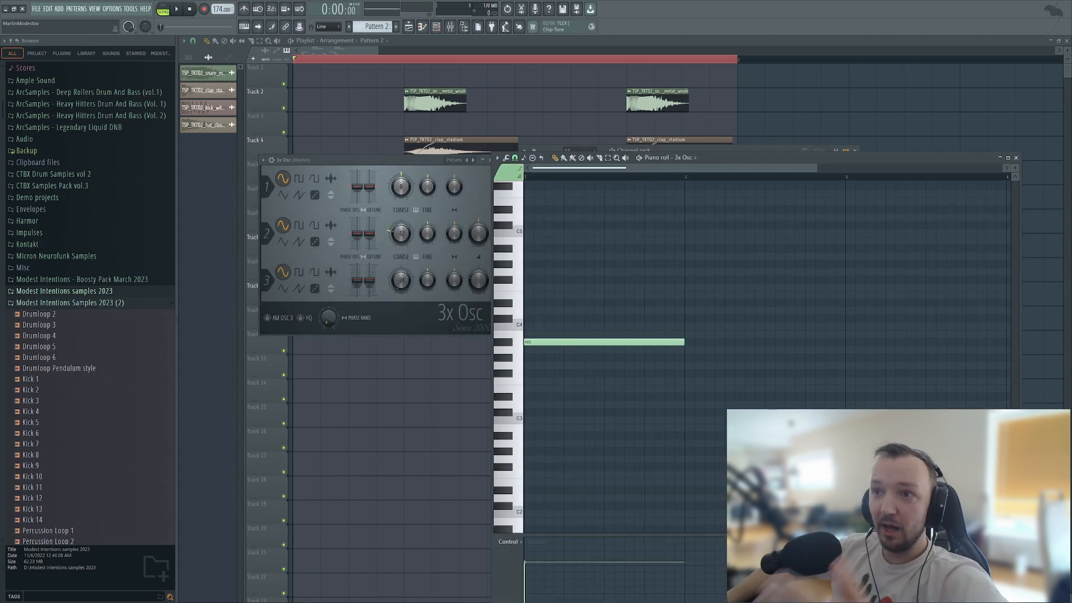
Lower the coarse pitch of 3x Osc oscillators 1 and 2 to match oscillator 3.
left_click_drag(401, 234, 401, 262)
left_click_drag(400, 186, 401, 212)
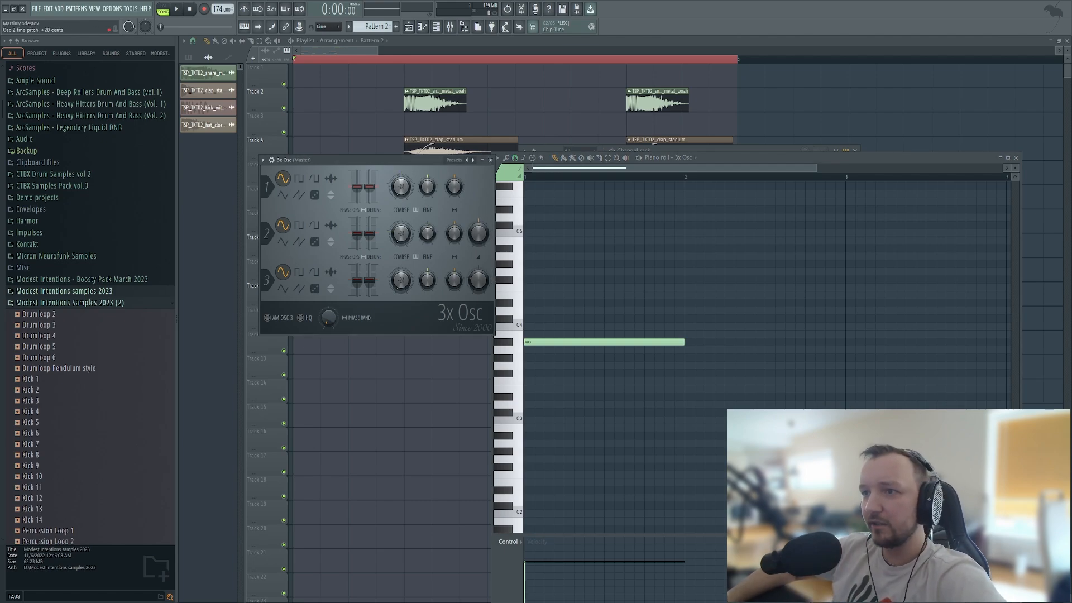
right_click(624, 326)
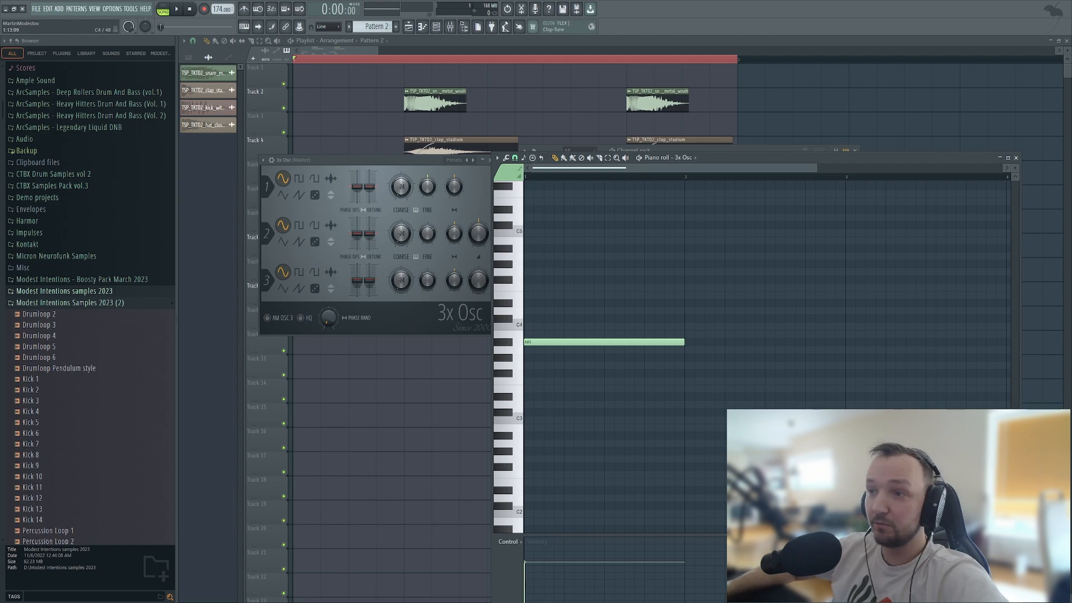
Switch playback to pattern mode, move the bass note up to F4, and audition it.
left_click(162, 9)
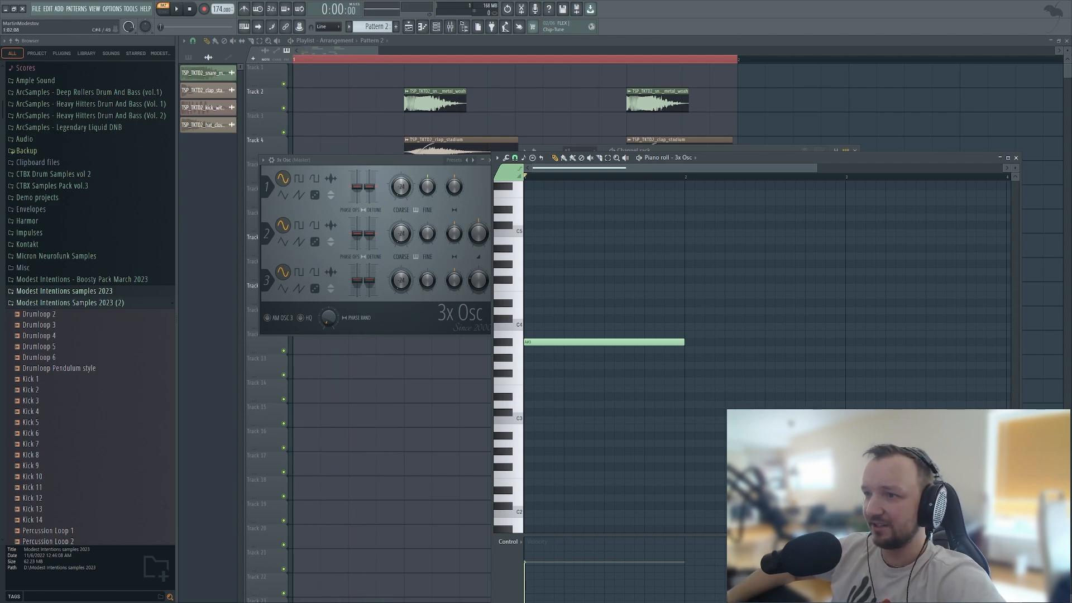
left_click_drag(603, 341, 603, 287)
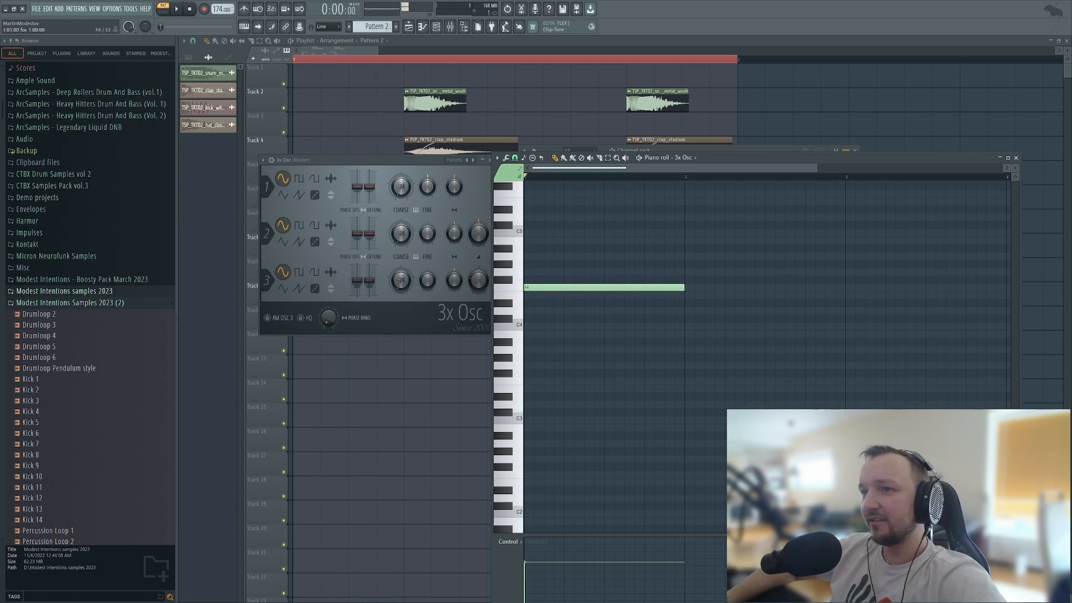
key("space")
key("space")
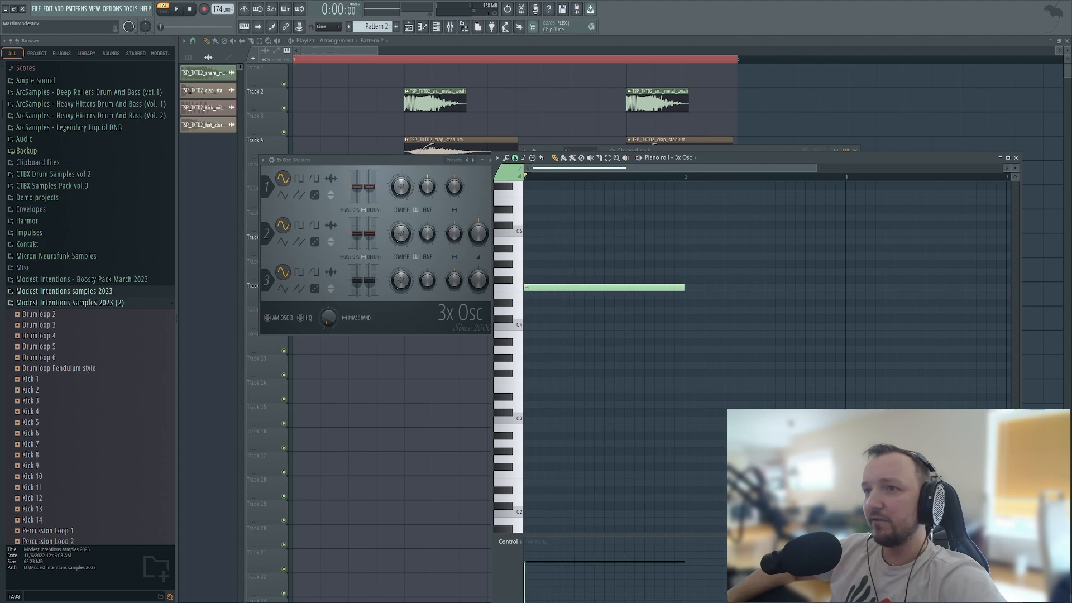
Set oscillator 2 to a saw wave and oscillator 3 to a triangle wave, and audition the sound.
left_click(299, 241)
left_click(282, 288)
key("space")
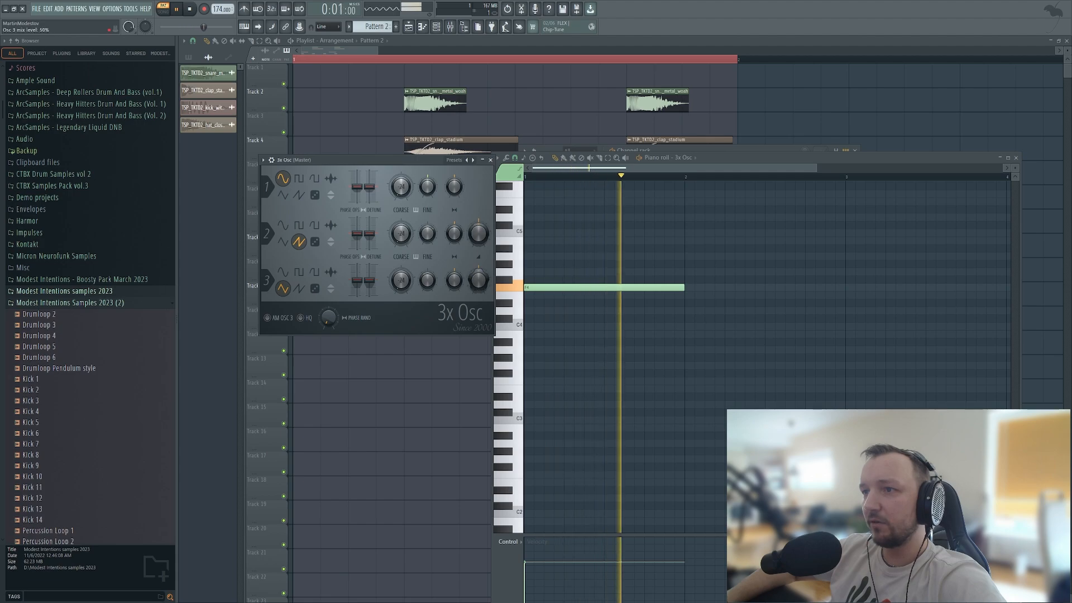
key("space")
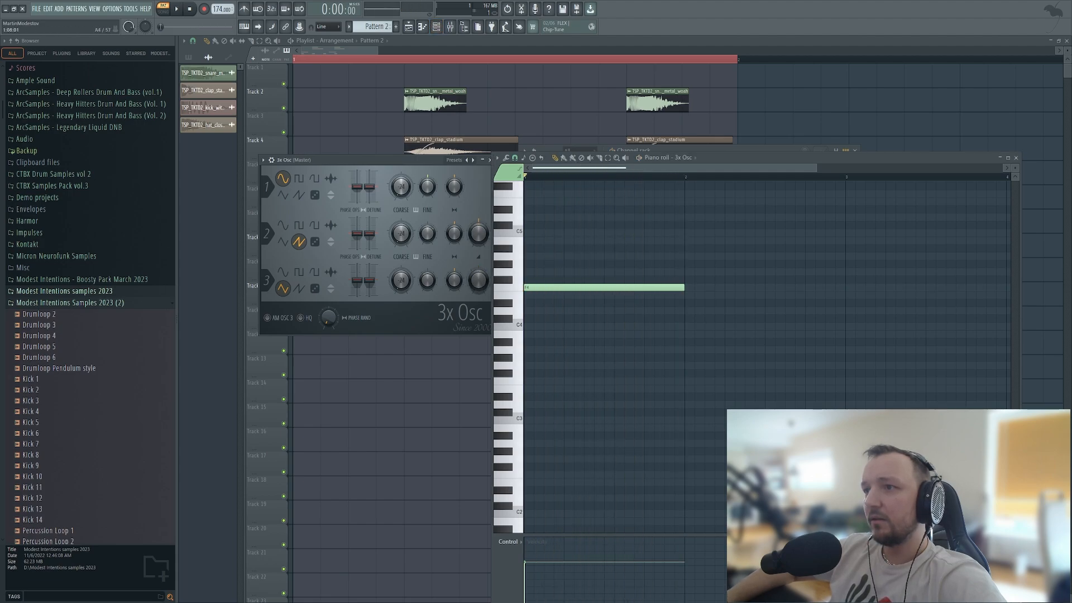
Move the bass note down an octave to F3 and audition it with the channel rack open.
left_click_drag(583, 287, 558, 380)
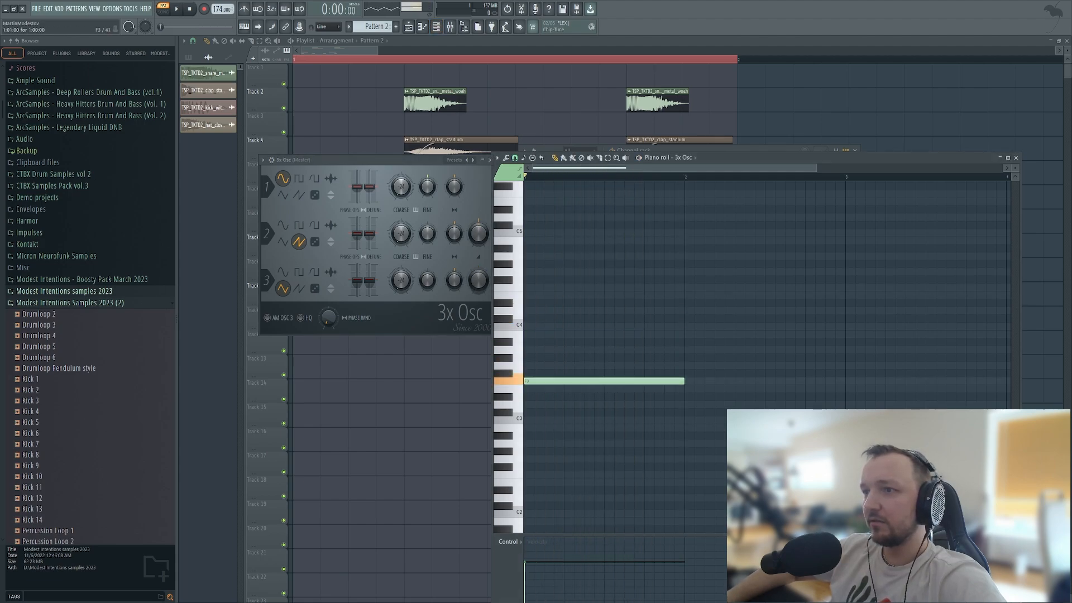
key("F6")
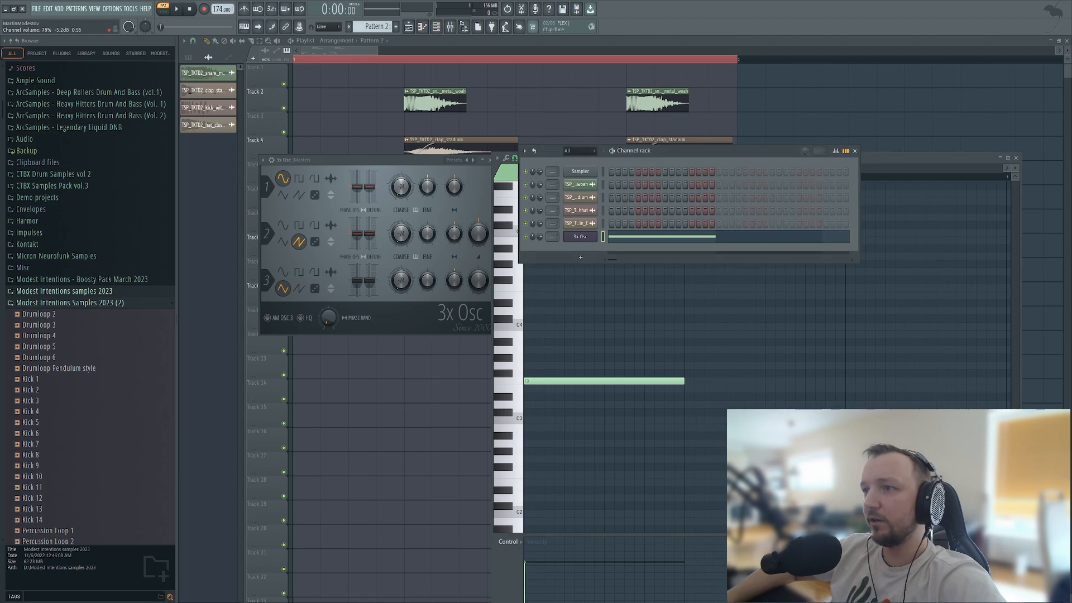
key("space")
left_click(380, 160)
key("space")
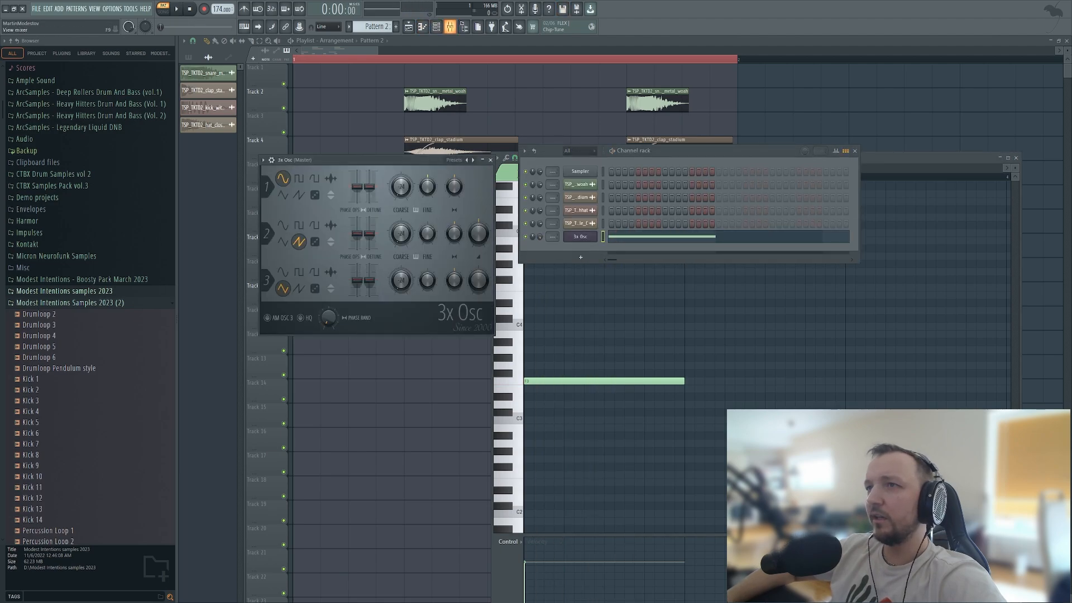
Route the 3x Osc channel to mixer track 2 and play the pattern to check its signal.
key("F9")
right_click(606, 272)
mouse_move(631, 368)
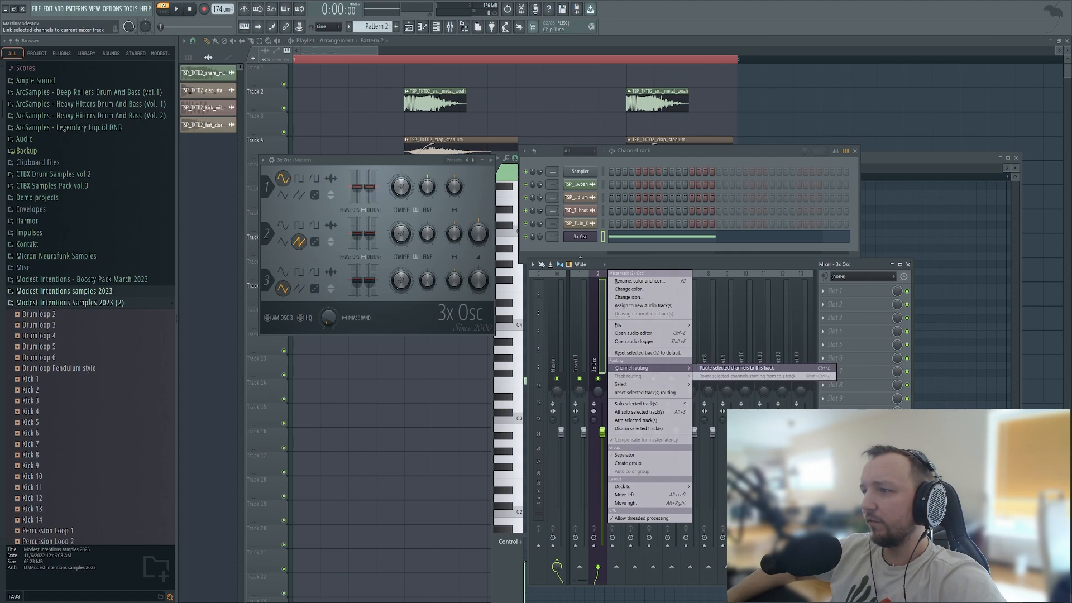
left_click(731, 368)
key("space")
key("space")
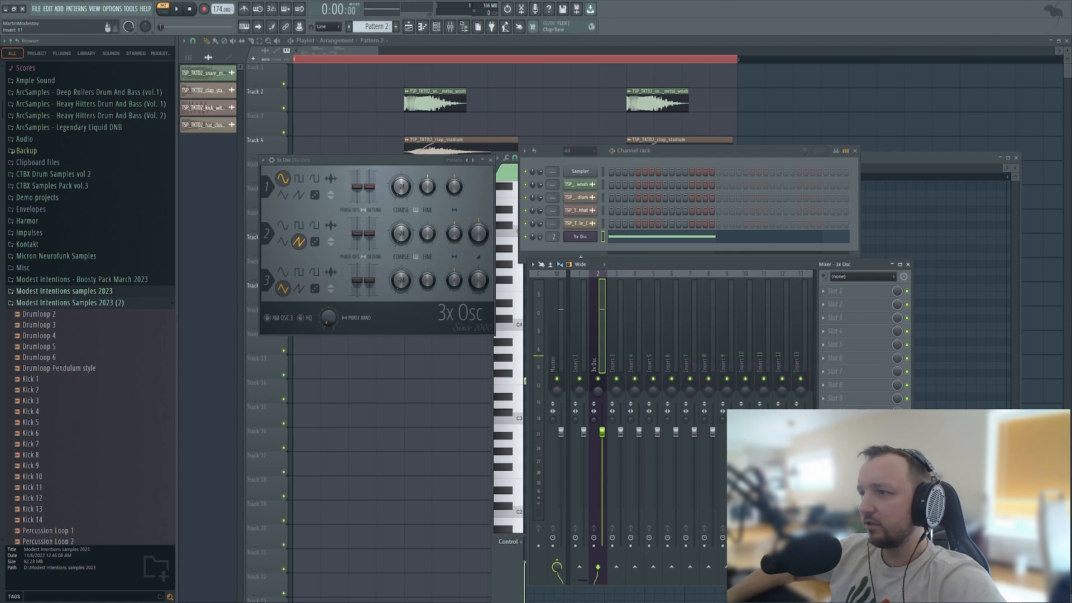
Load Fruity Fast Dist into effect slot 3 of the 3x Osc mixer track and place its window beneath the synth.
left_click(834, 317)
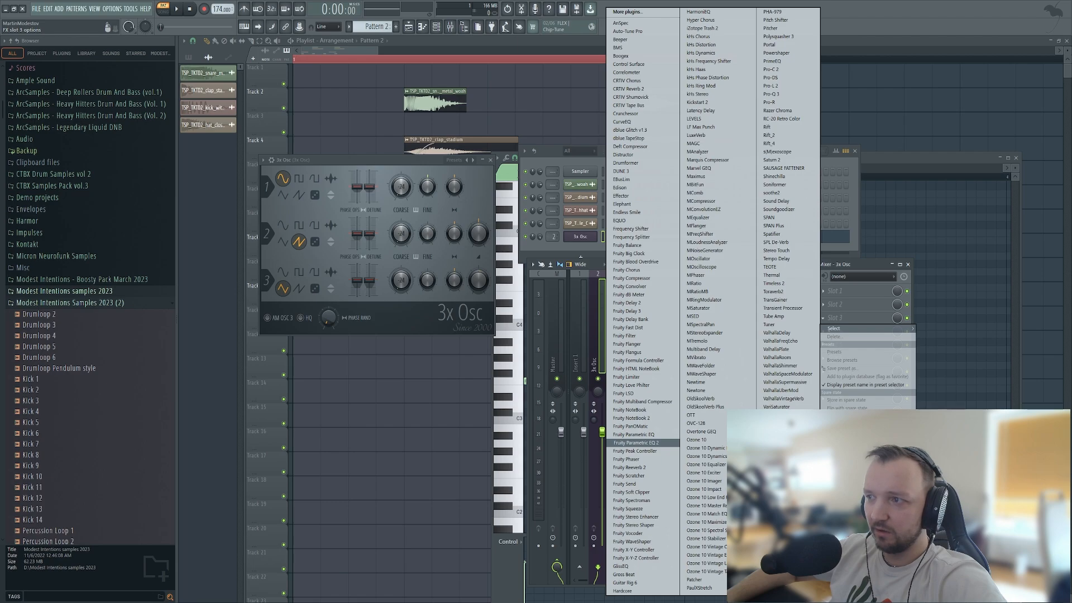
left_click(625, 328)
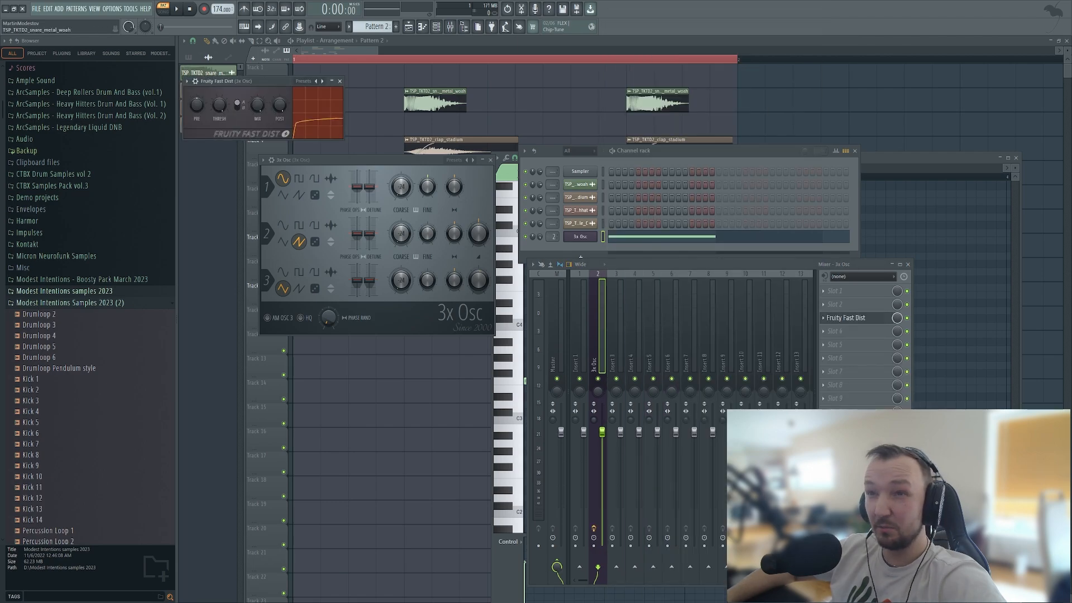
left_click_drag(246, 80, 393, 302)
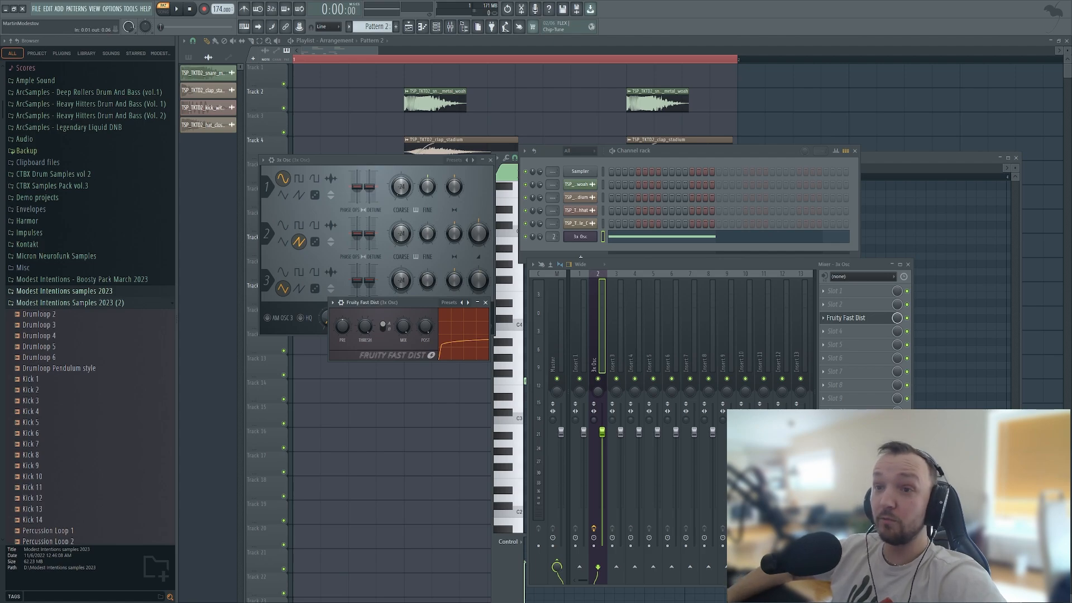
Audition the bass while adjusting the threshold and post gain of Fruity Fast Dist.
key("space")
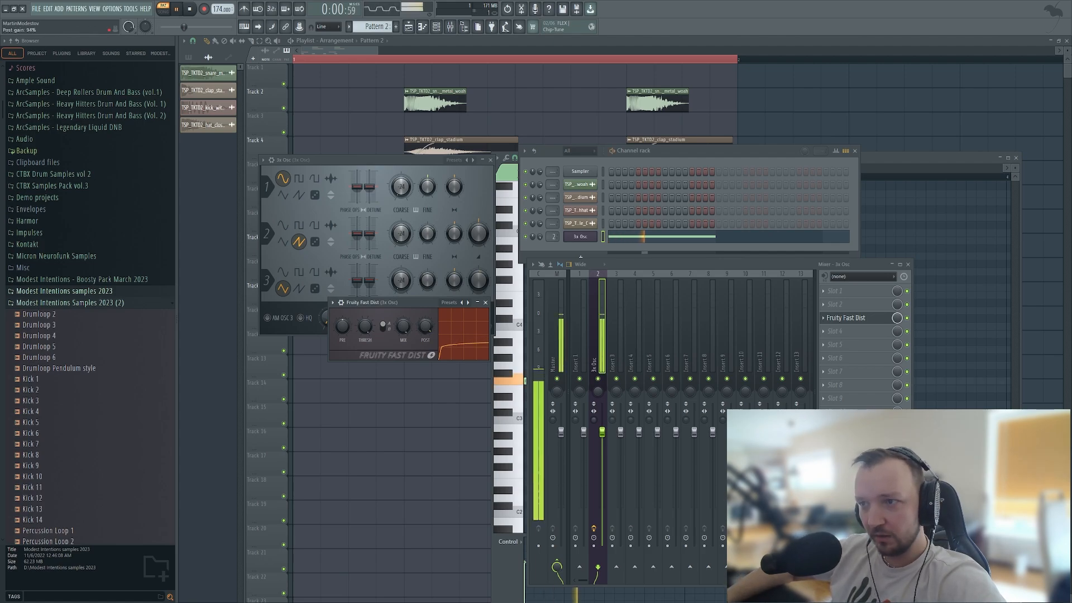
key("space")
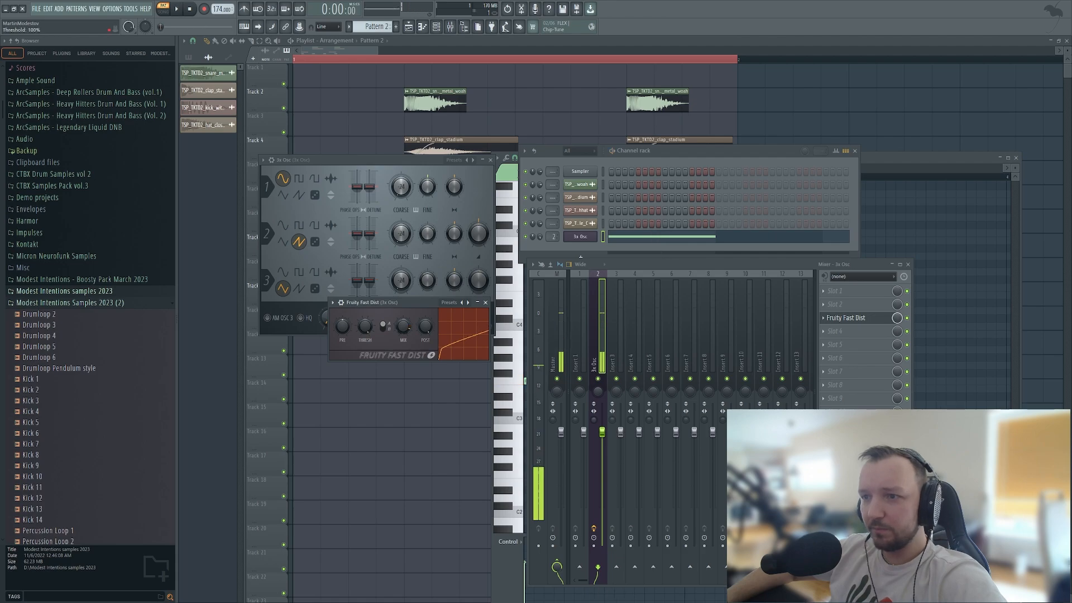
key("space")
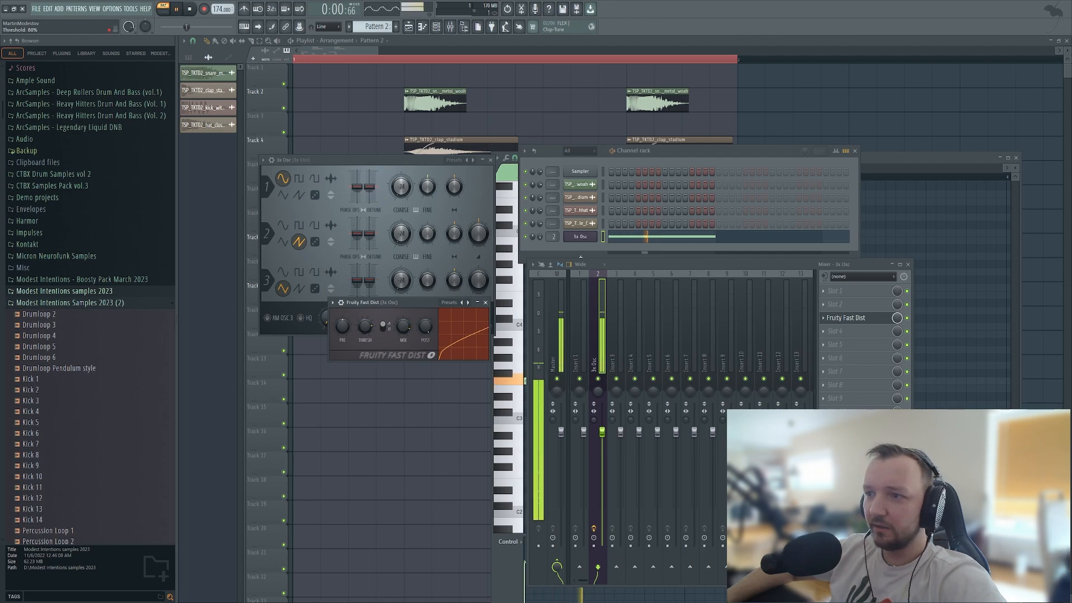
key("space")
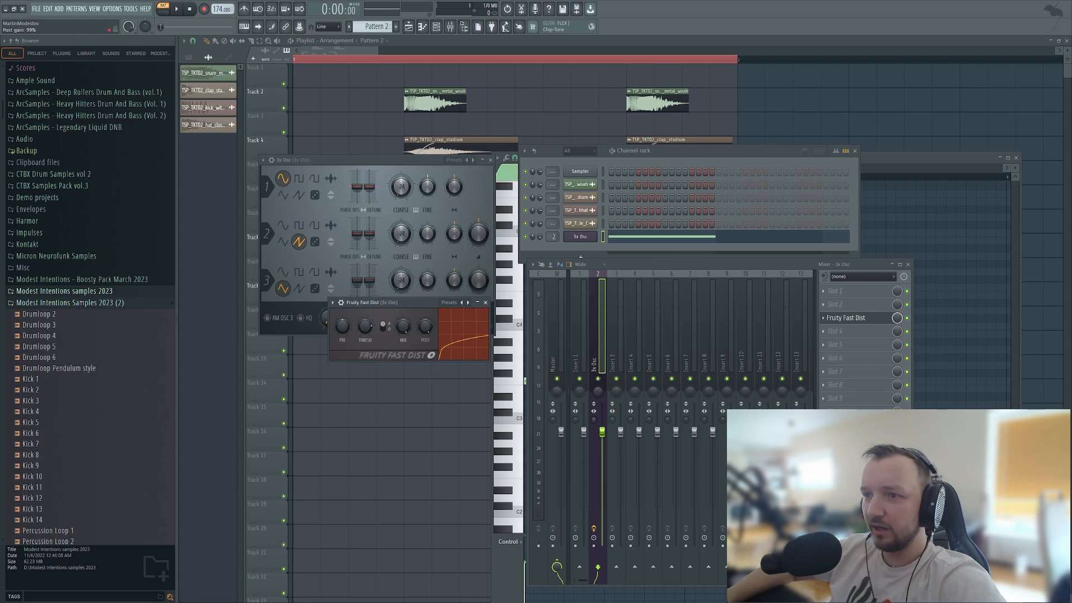
Load Fruity Vocoder into effect slot 4 of the 3x Osc mixer track.
left_click(835, 331)
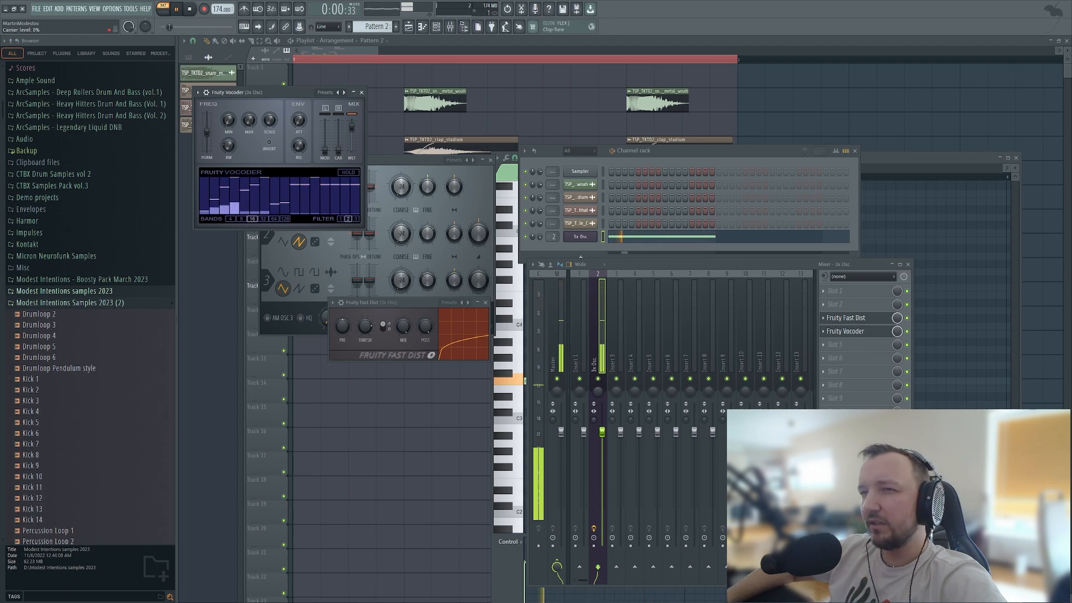
Audition the bass while adjusting the carrier level, modulator level, formant and band levels of Fruity Vocoder.
left_click_drag(338, 149, 338, 135)
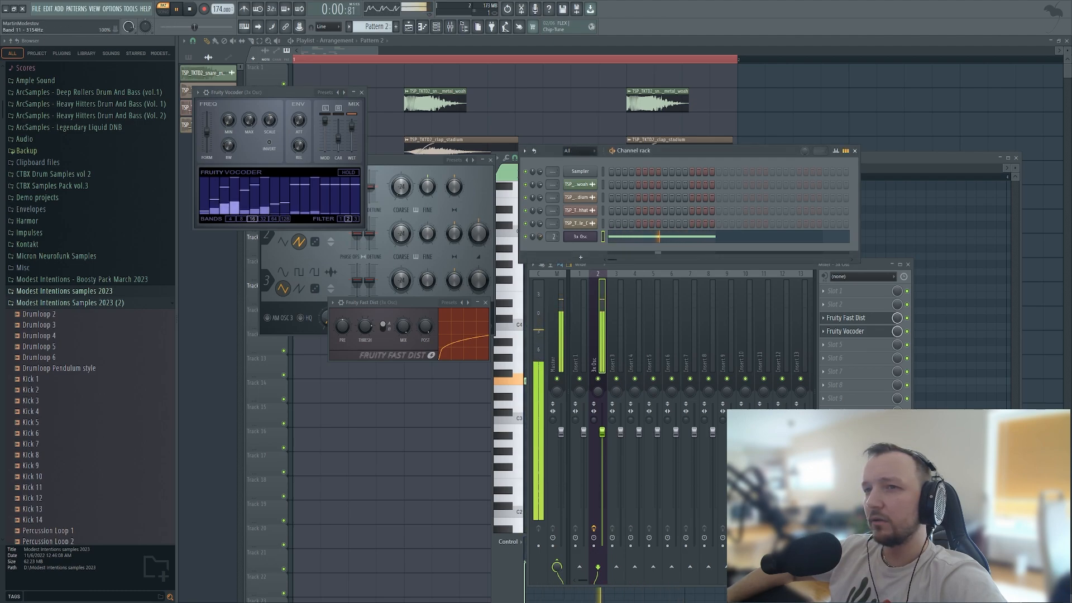
key("space")
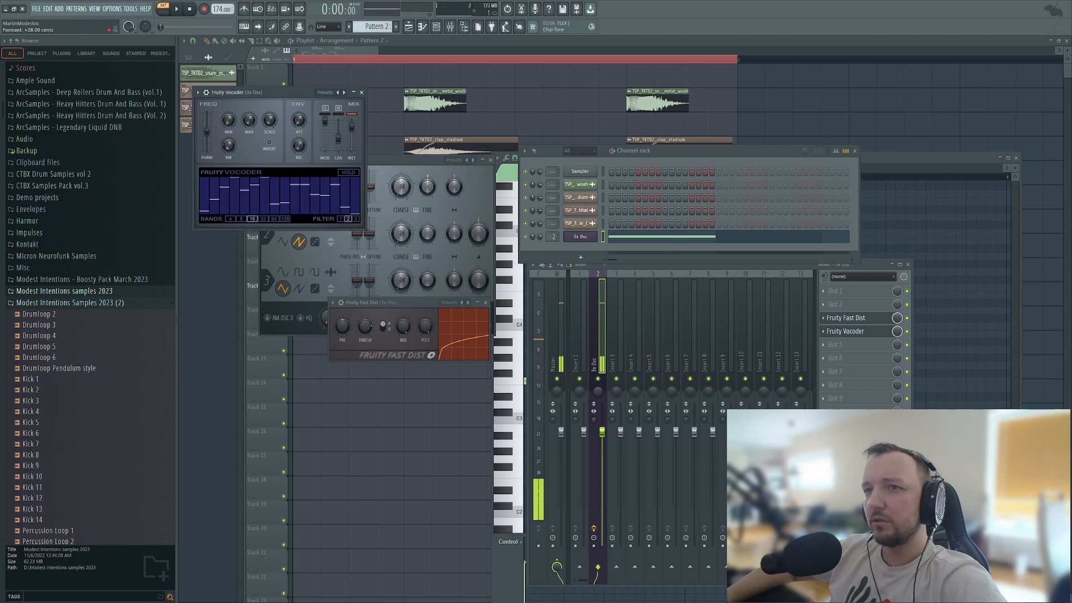
key("space")
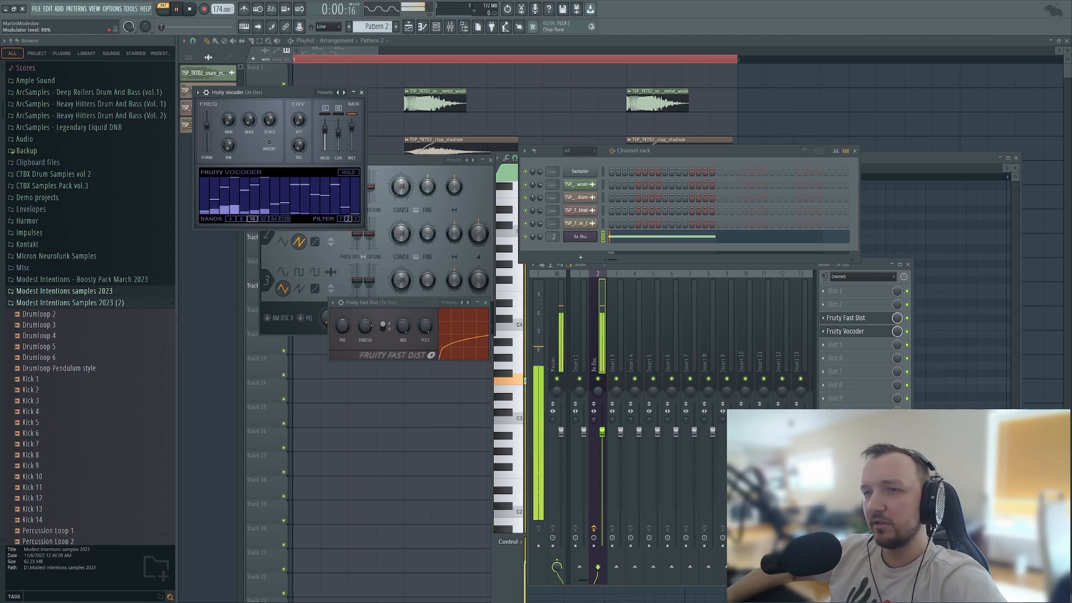
key("space")
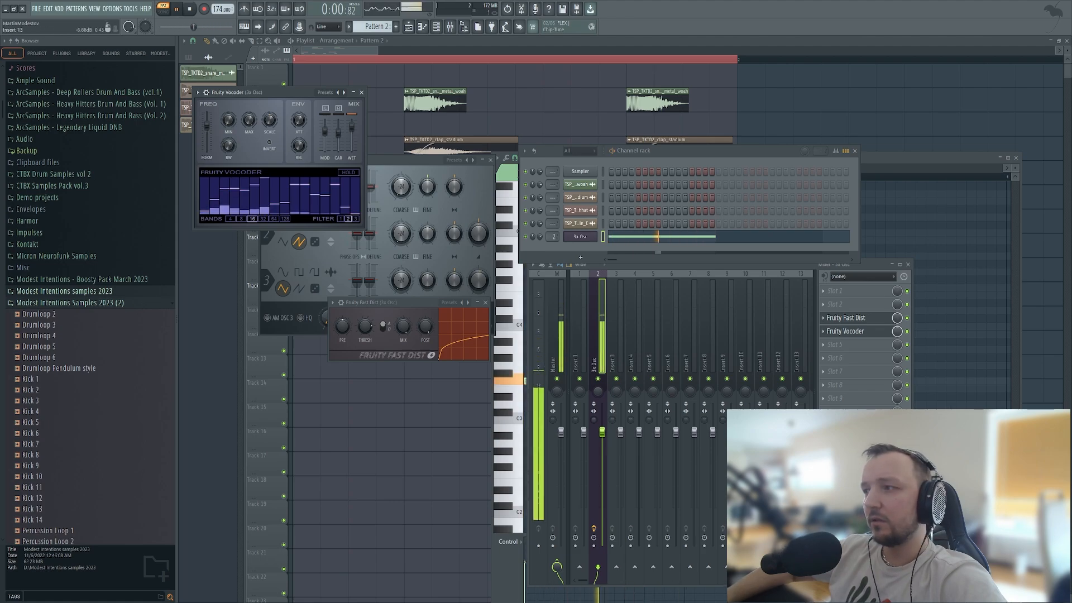
Load Fruity Parametric EQ 2 into effect slot 5 of the 3x Osc track, cutting band 4 and boosting band 6.
left_click(834, 344)
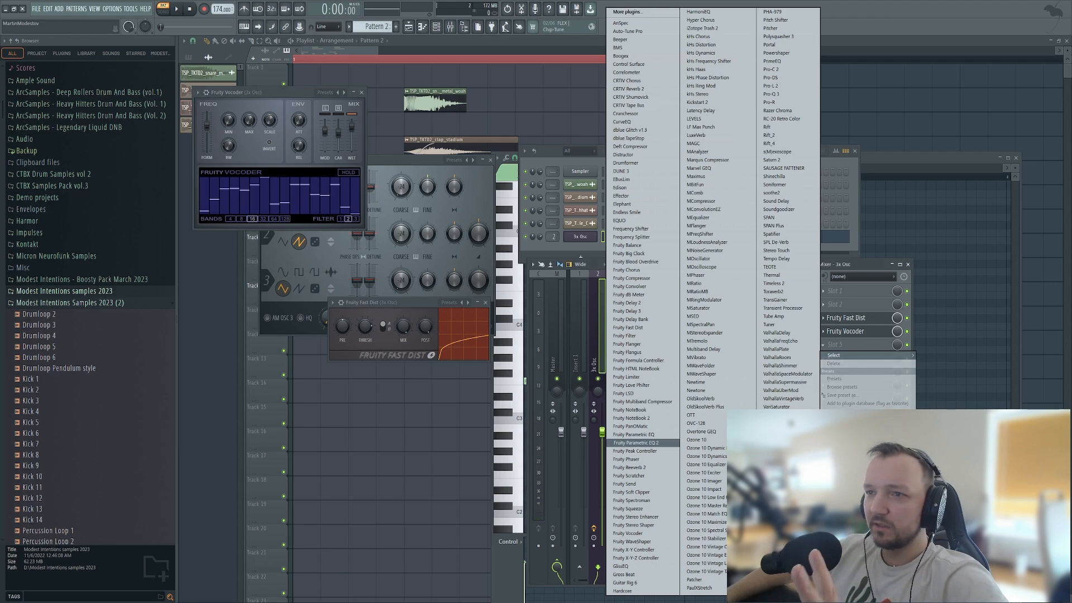
left_click(636, 443)
left_click_drag(291, 104, 432, 147)
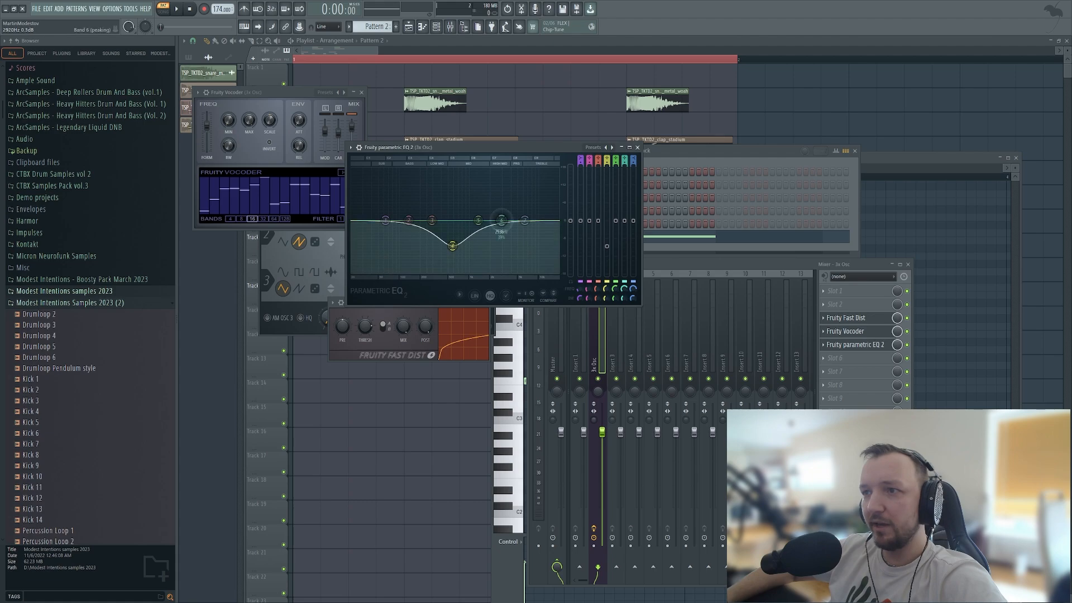
left_click_drag(501, 220, 497, 199)
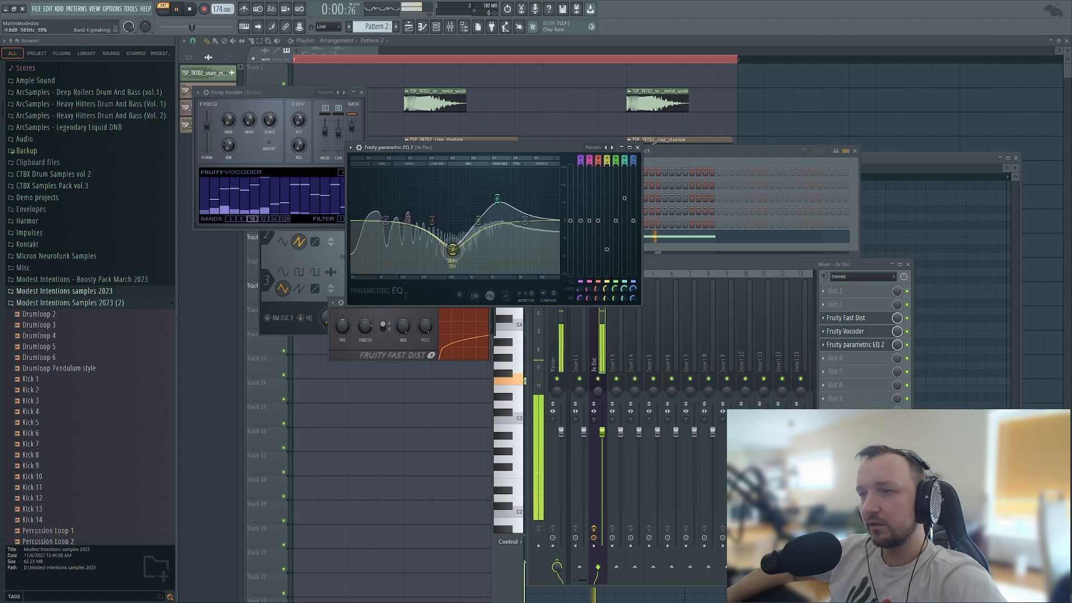
Load Fruity WaveShaper into effect slot 6 and add a raised point to bend its curve upward while auditioning.
left_click(834, 358)
mouse_move(833, 369)
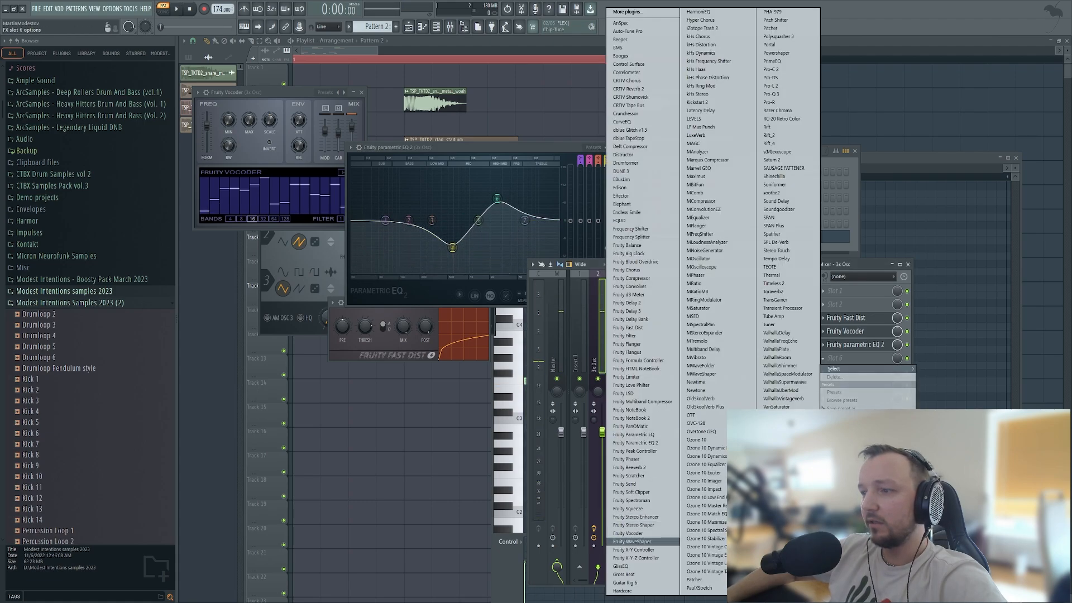
left_click(630, 541)
right_click(238, 181)
key("space")
left_click_drag(238, 180, 244, 176)
key("space")
Open the 3x Osc piano roll, audition several pitches on its keyboard, and return to the channel rack.
left_click(690, 237)
key("F7")
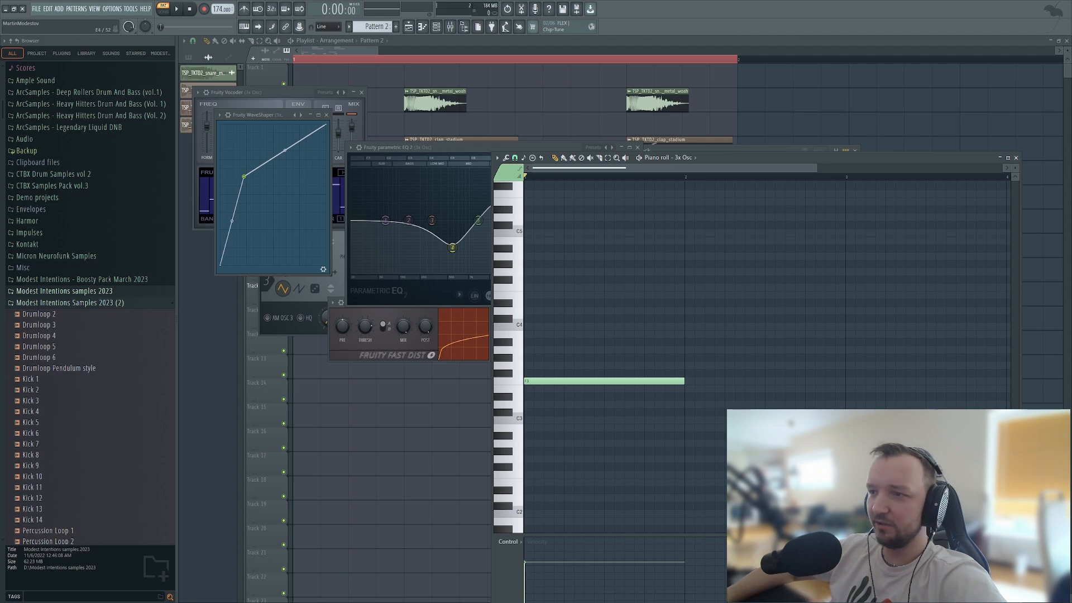
left_click(509, 286)
left_click(508, 338)
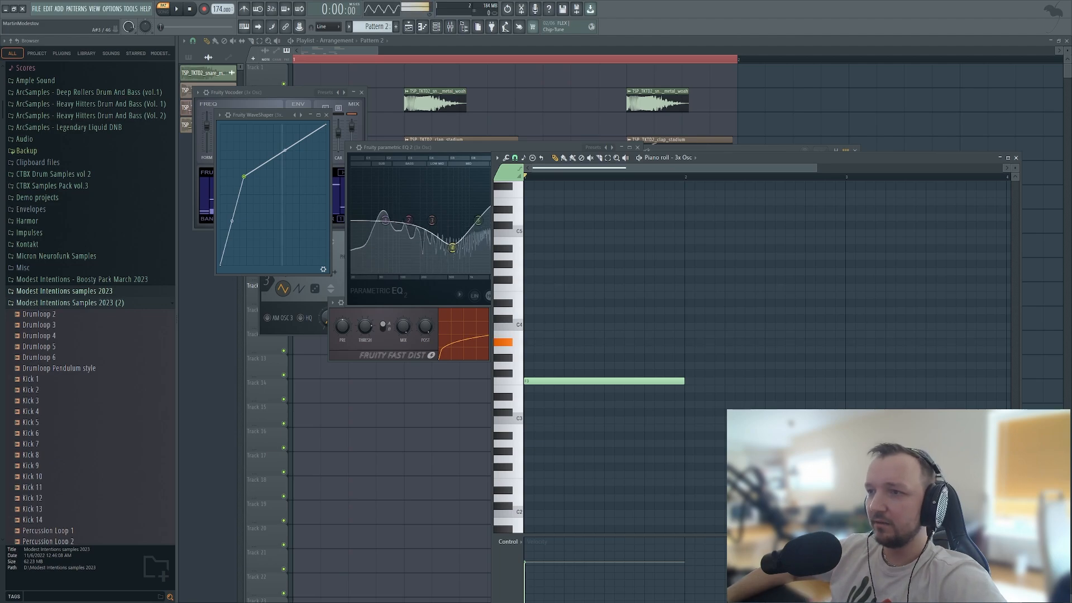
left_click(509, 381)
left_click(436, 26)
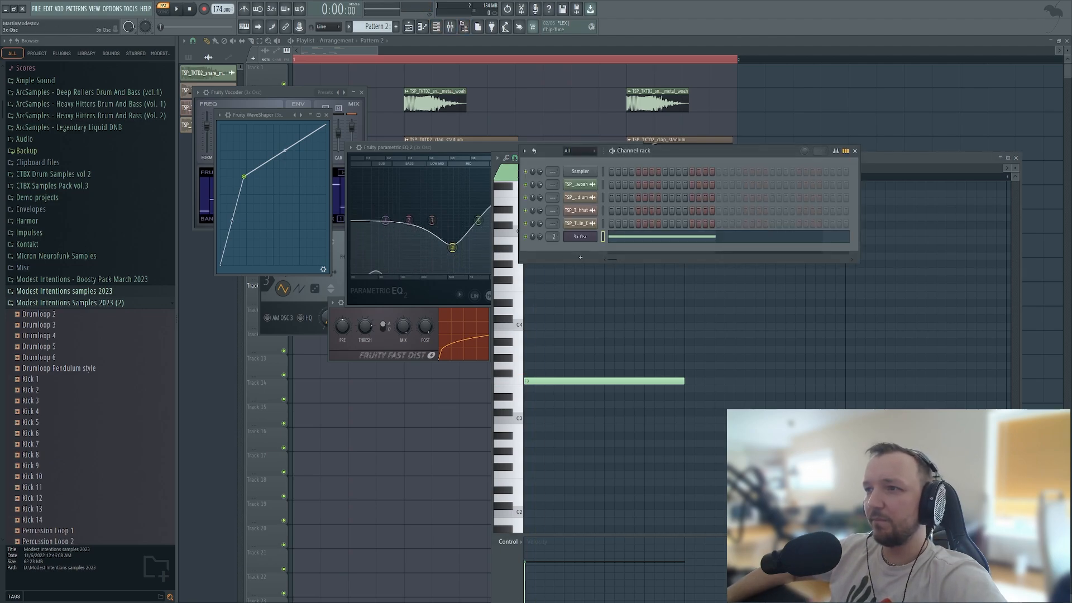
In 3x Osc, set oscillator 2 to a square wave and oscillator 3 to the rounded saw shape while auditioning the sound.
left_click(580, 236)
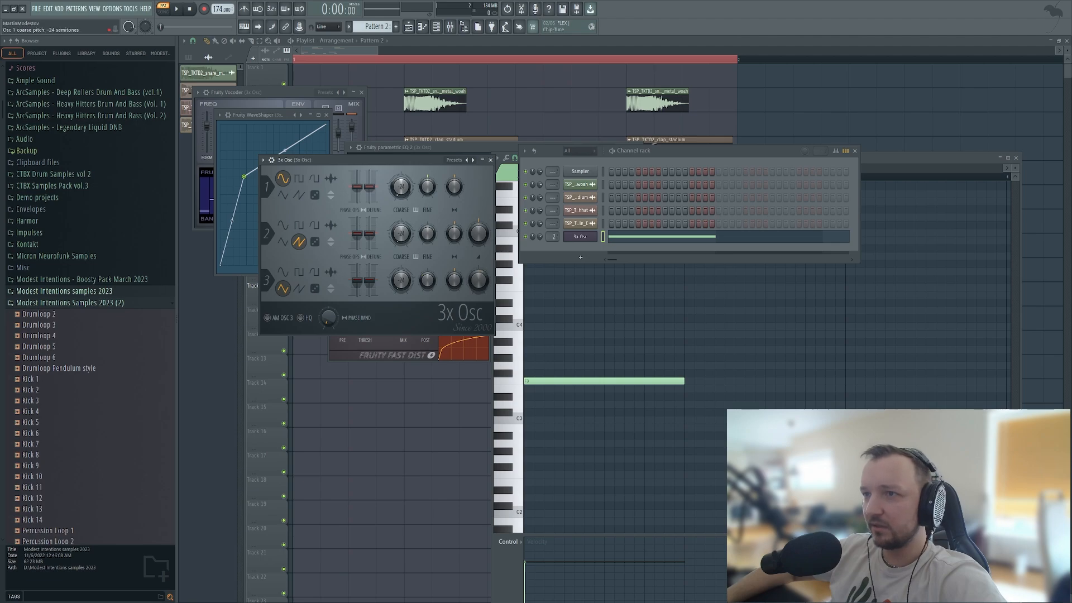
key("space")
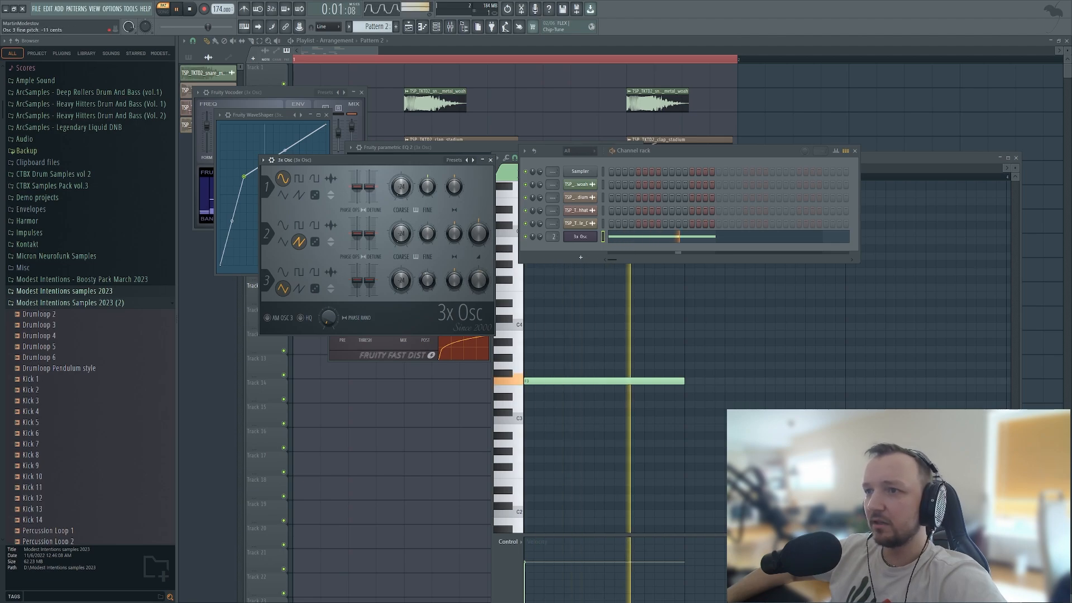
left_click(315, 272)
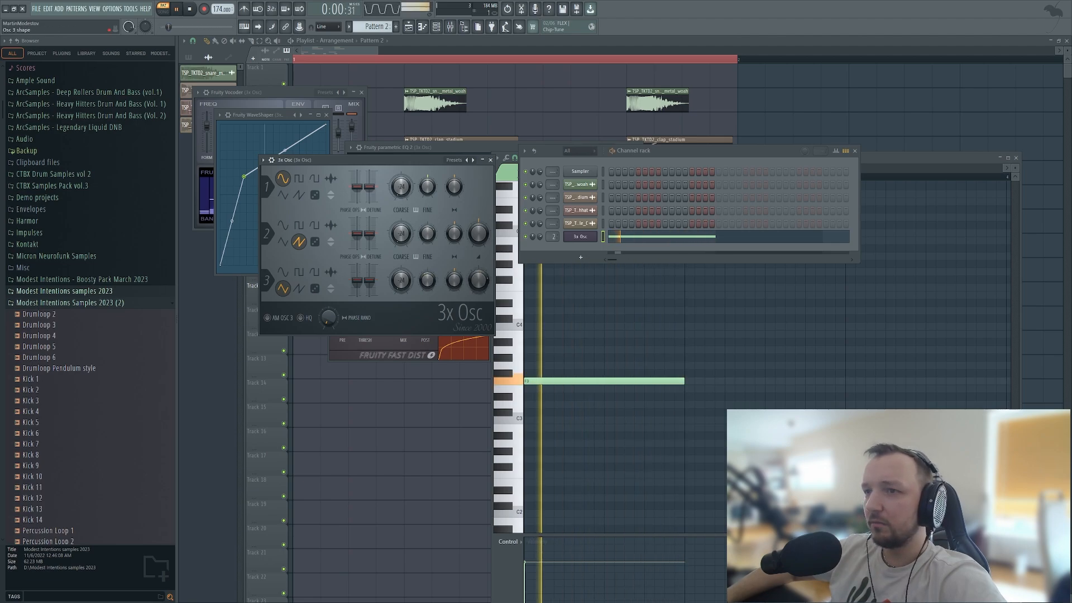
left_click(283, 241)
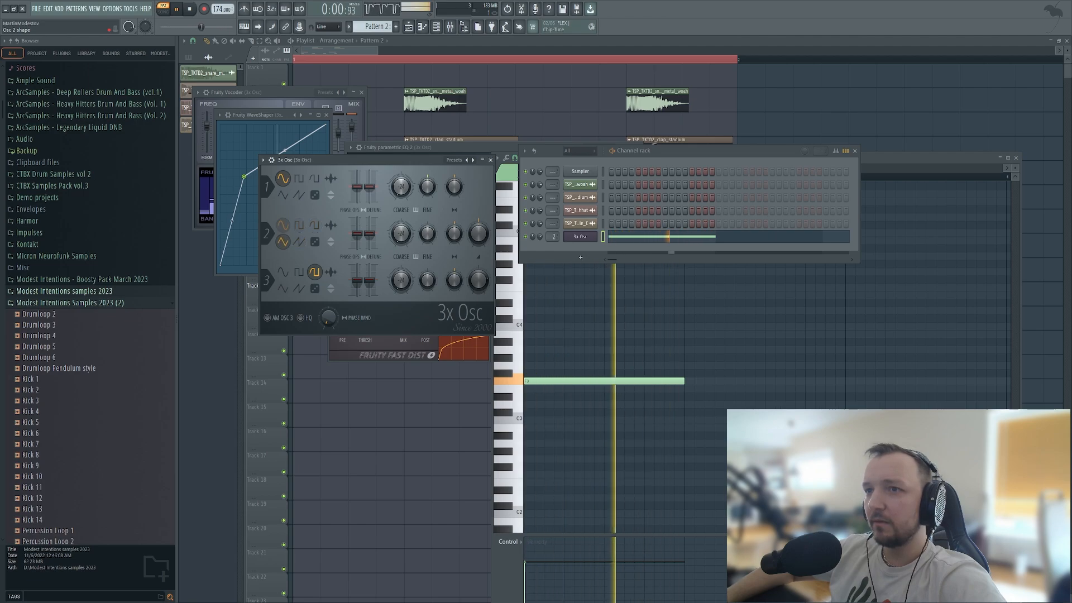
key("space")
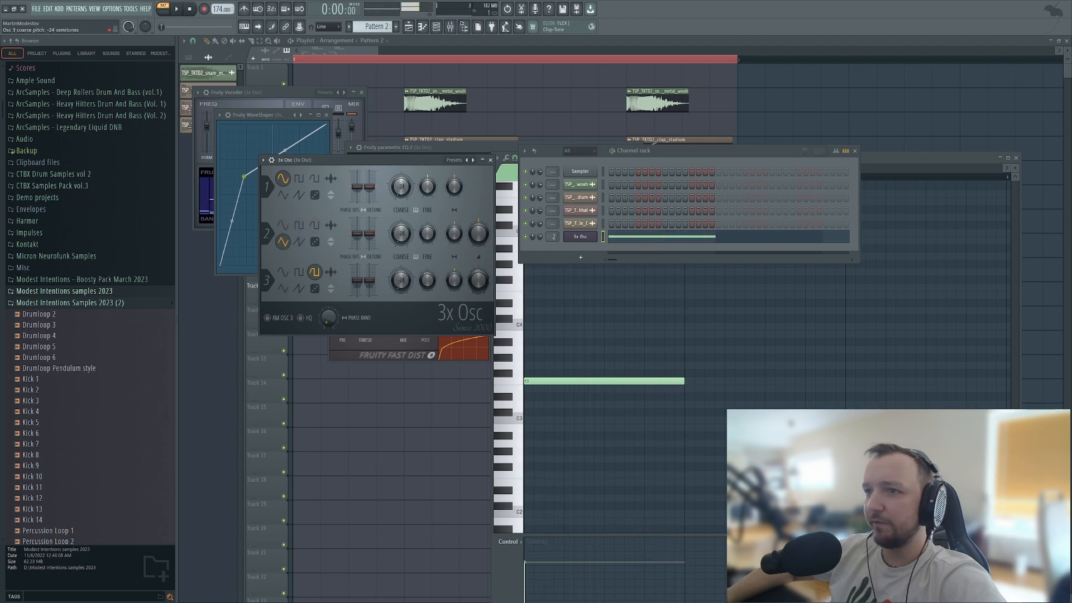
key("space")
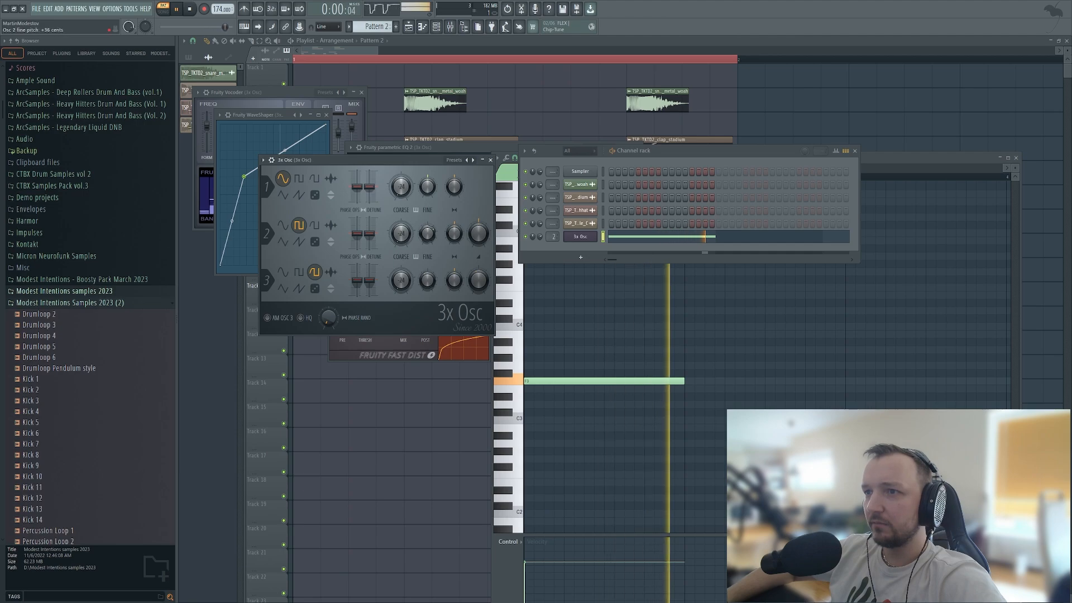
key("space")
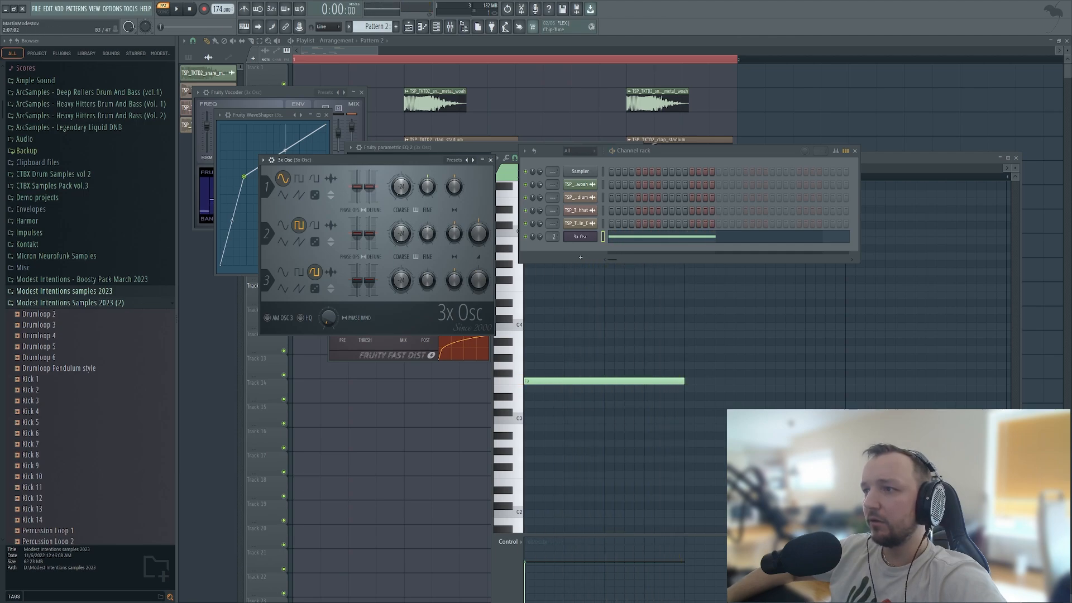
Add two short notes, C5 and B4, above the long bass note in the 3x Osc piano roll and play the pattern.
key("F7")
left_click(519, 176)
left_click_drag(628, 233, 587, 233)
key("space")
left_click_drag(743, 233, 602, 233)
key("space")
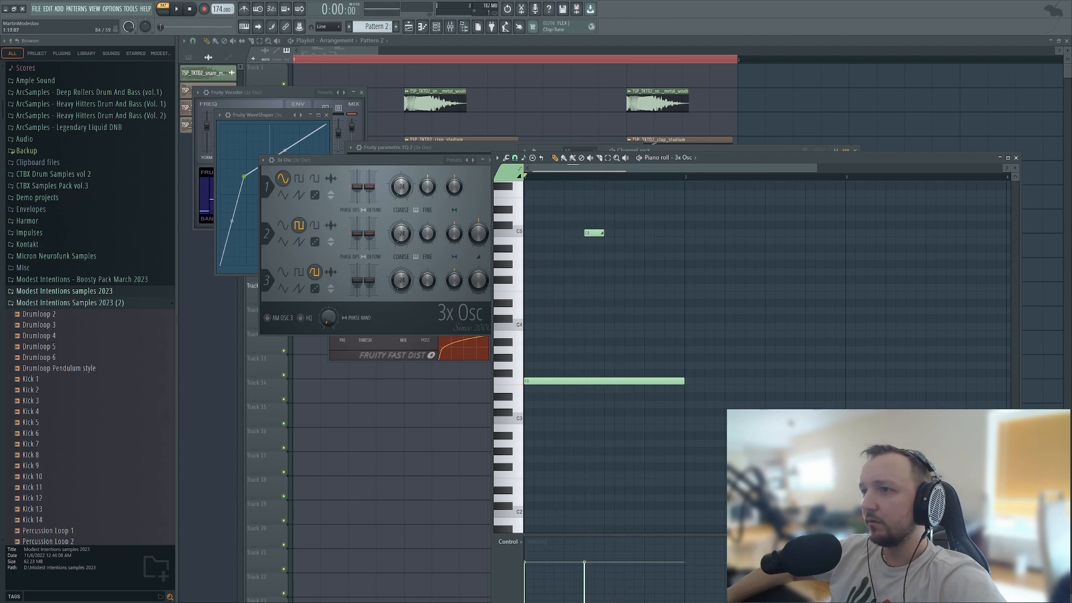
left_click(626, 241)
key("space")
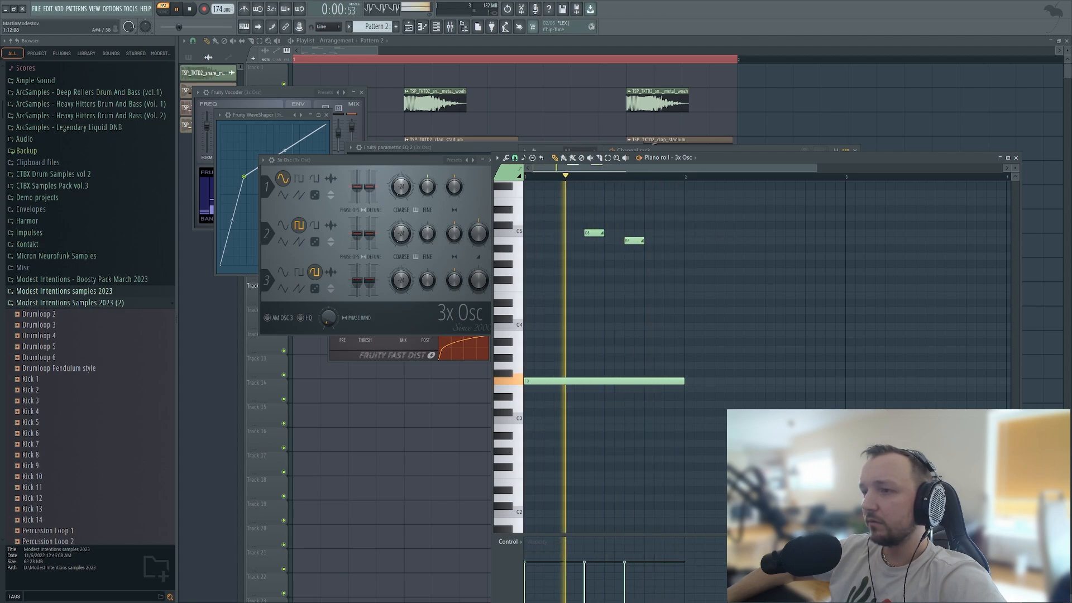
Transpose all notes in the 3x Osc piano roll down one semitone, play the pattern and clear the selection.
key("ctrl+a")
key("space")
key("Down")
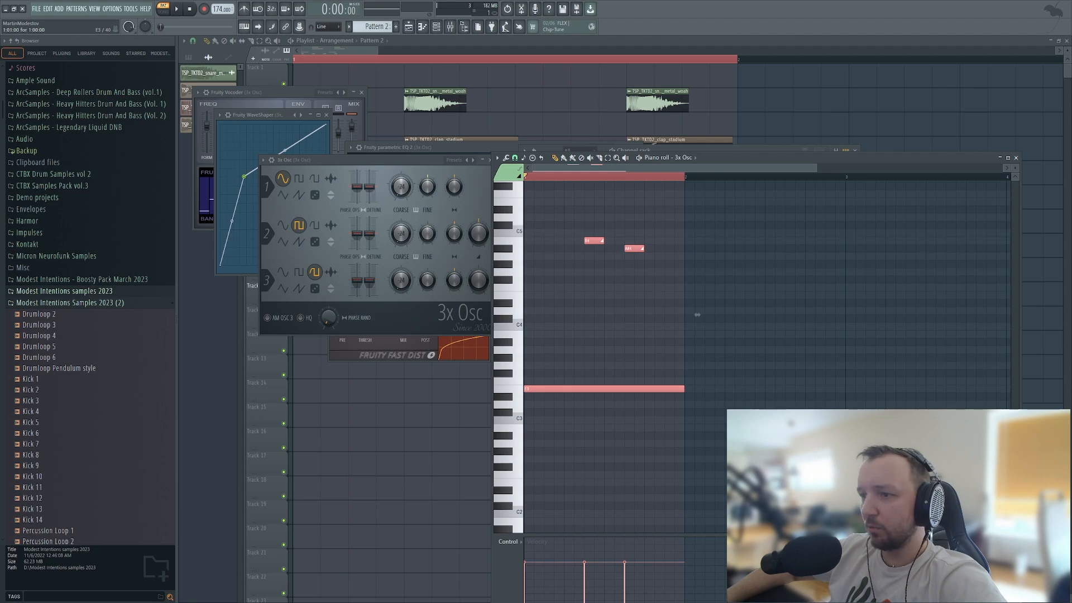
key("space")
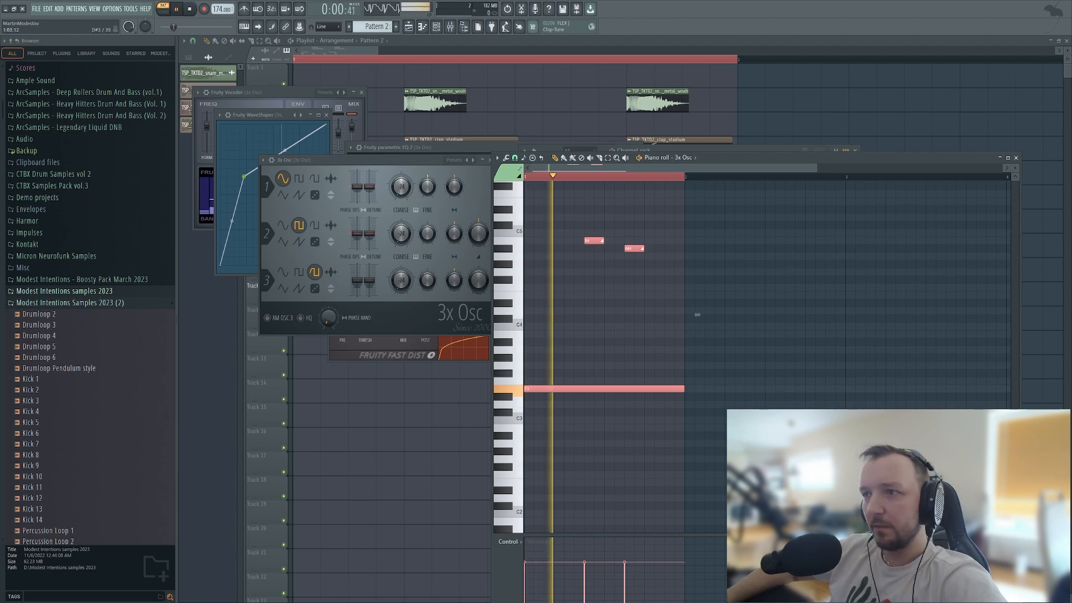
key("ctrl+d")
key("space")
Load Fruity Reeverb 2 into effect slot 7 of the 3x Osc mixer track.
key("F6")
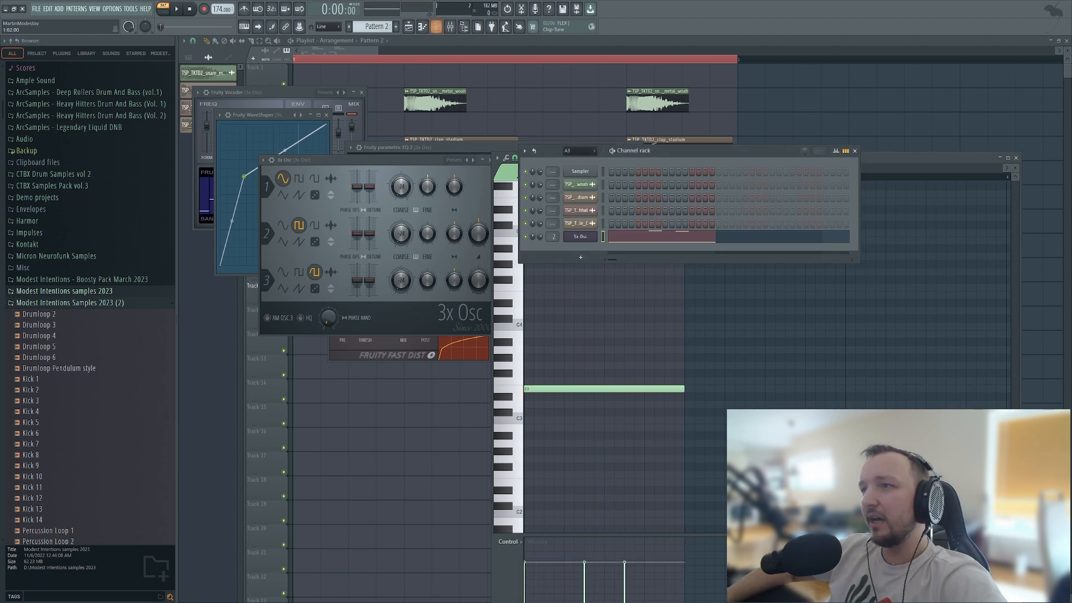
double_click(580, 236)
key("F9")
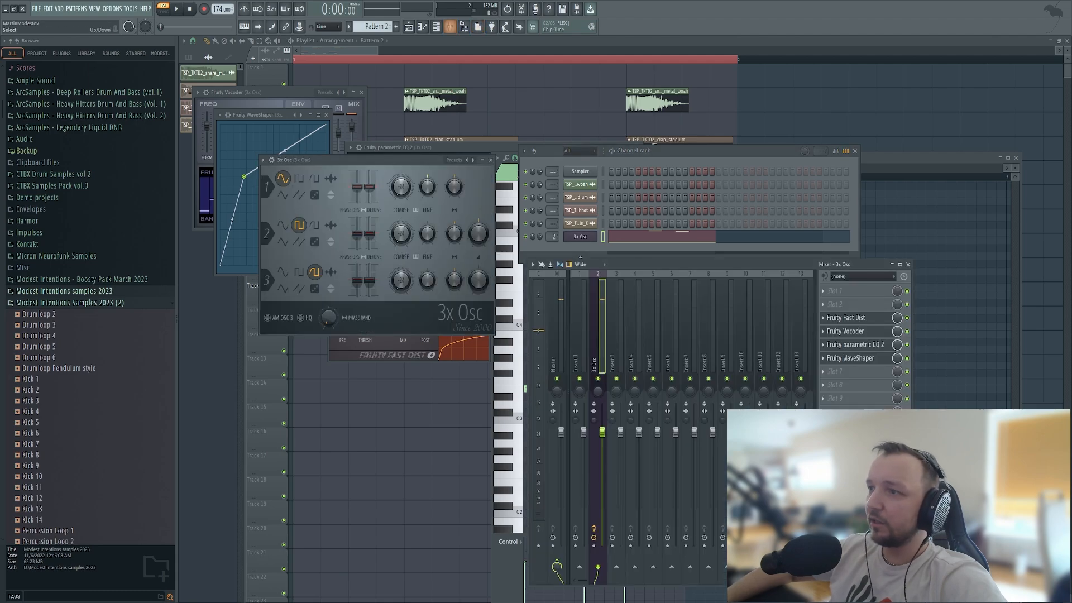
left_click(823, 372)
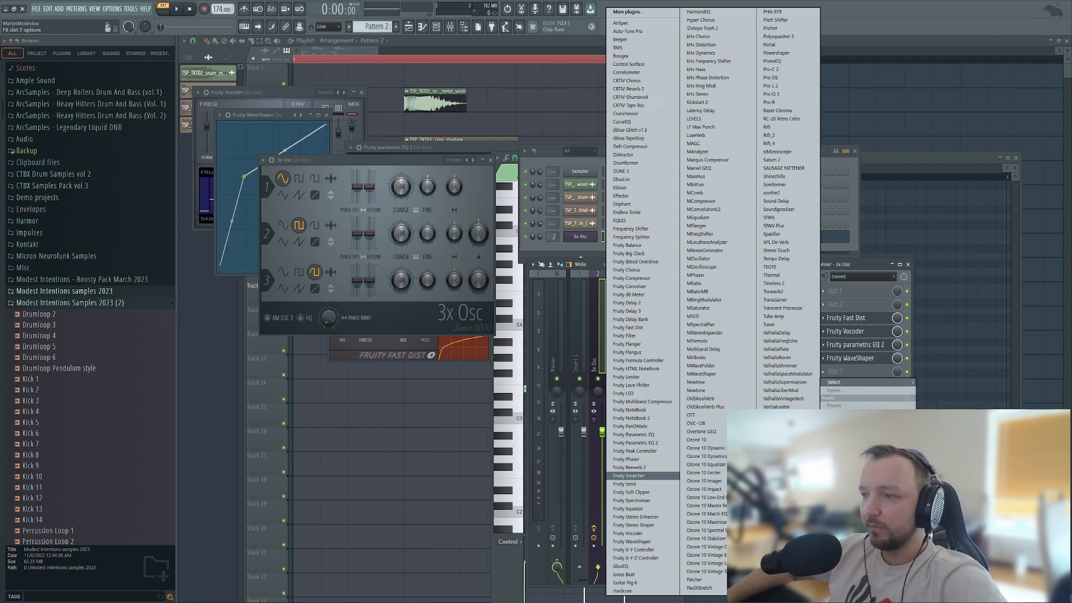
left_click(631, 468)
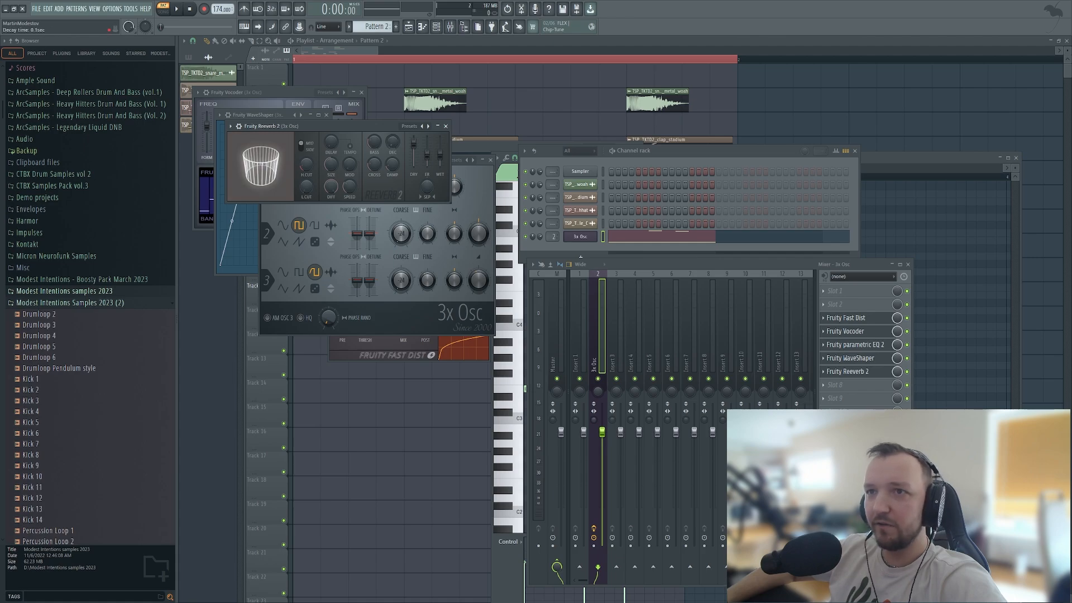
Audition the bass while adjusting the modulation depth, mid/side input and room size of Fruity Reeverb 2.
key("space")
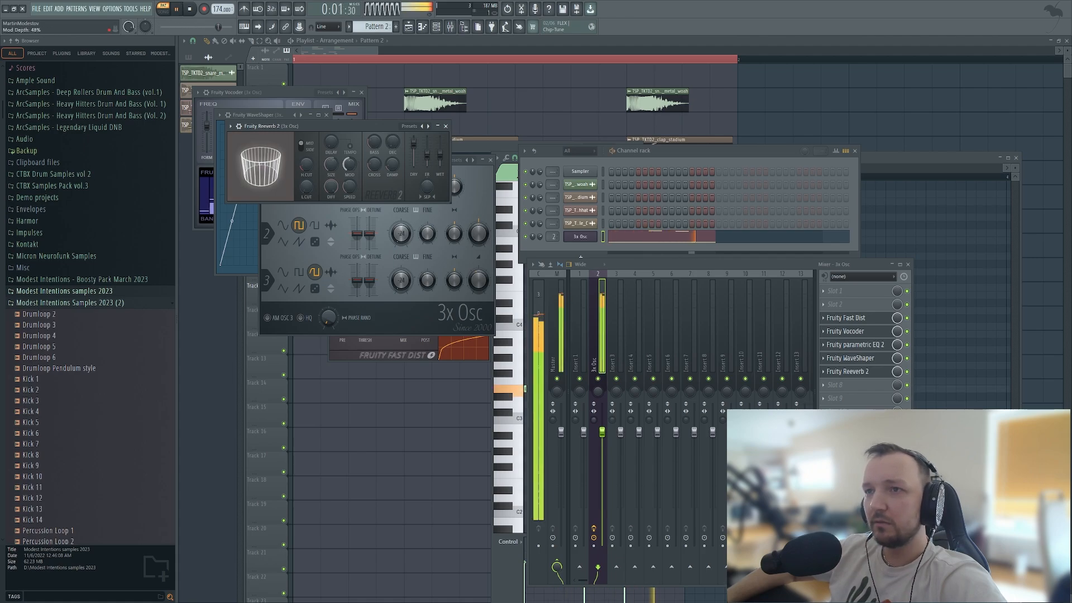
left_click(301, 147)
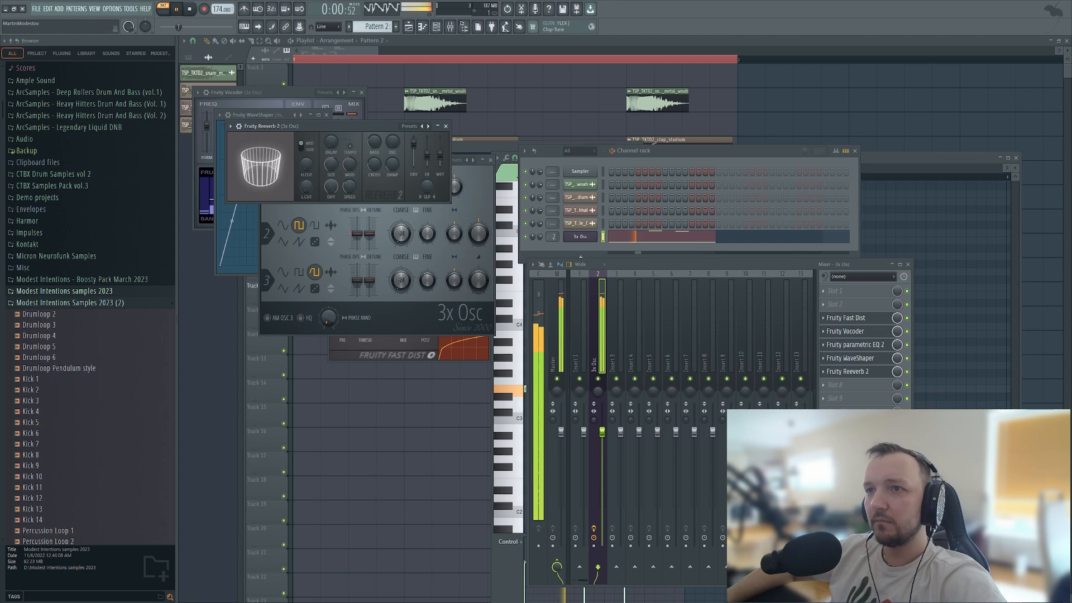
key("space")
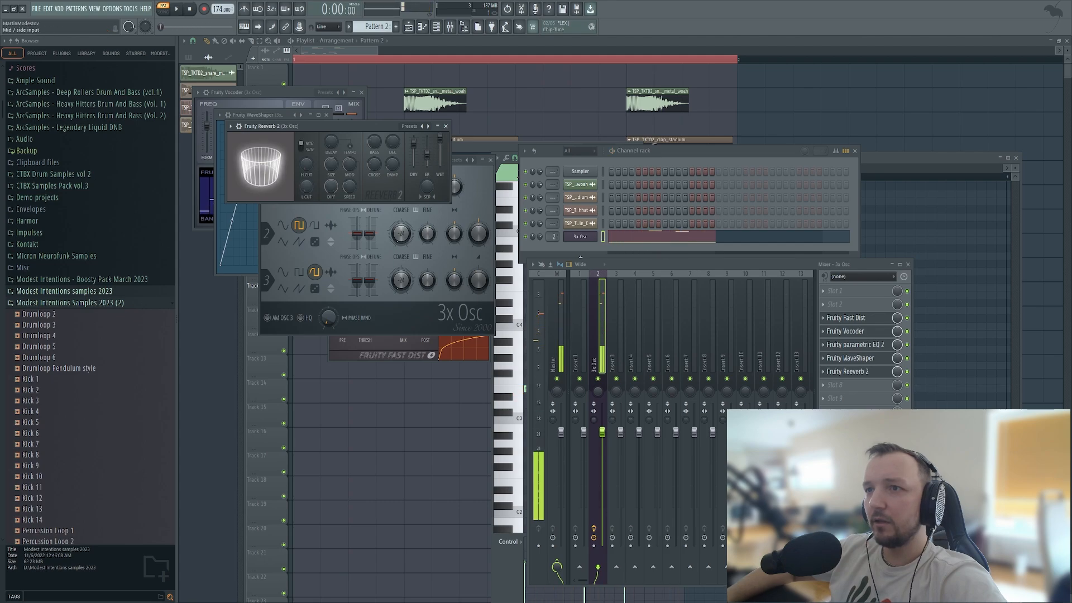
key("space")
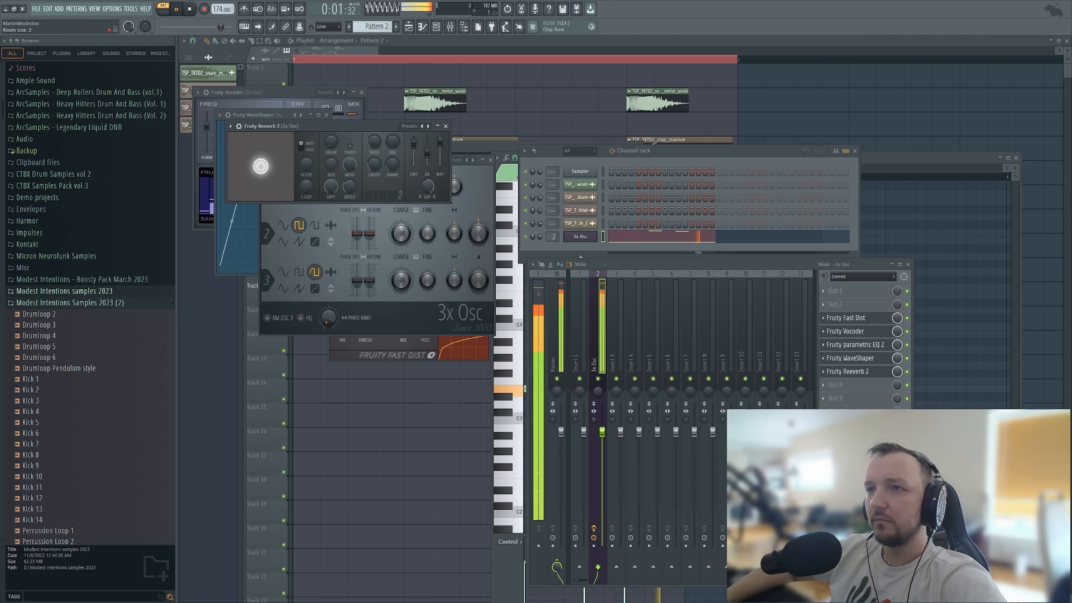
key("space")
Load Fruity Flanger into effect slot 8 and, while auditioning, set its wet level to about -10.9 dB and dry to about -9.7 dB.
left_click(835, 385)
mouse_move(838, 395)
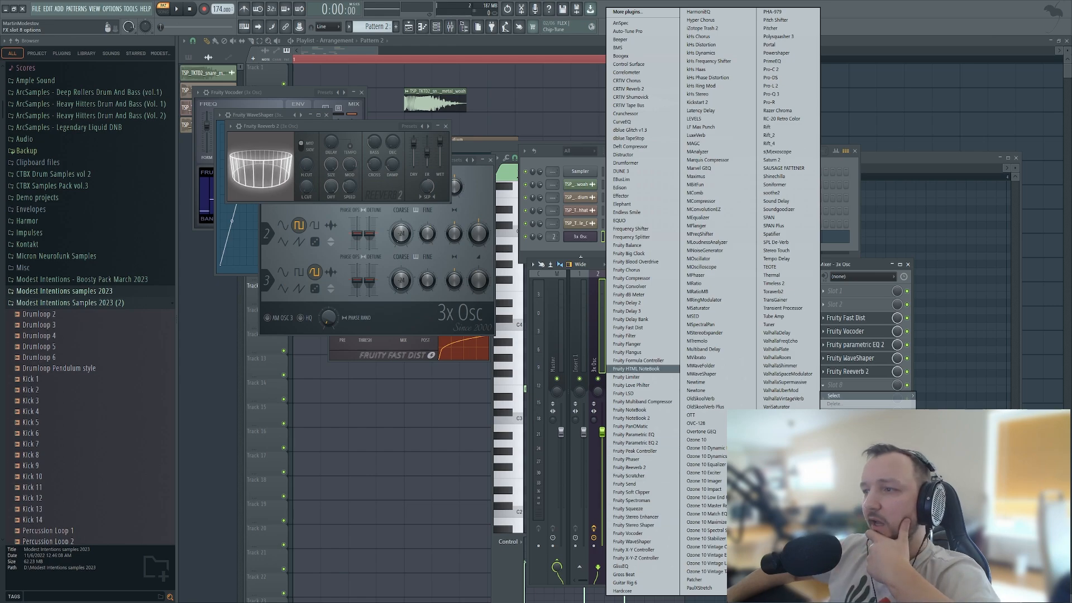
left_click(626, 344)
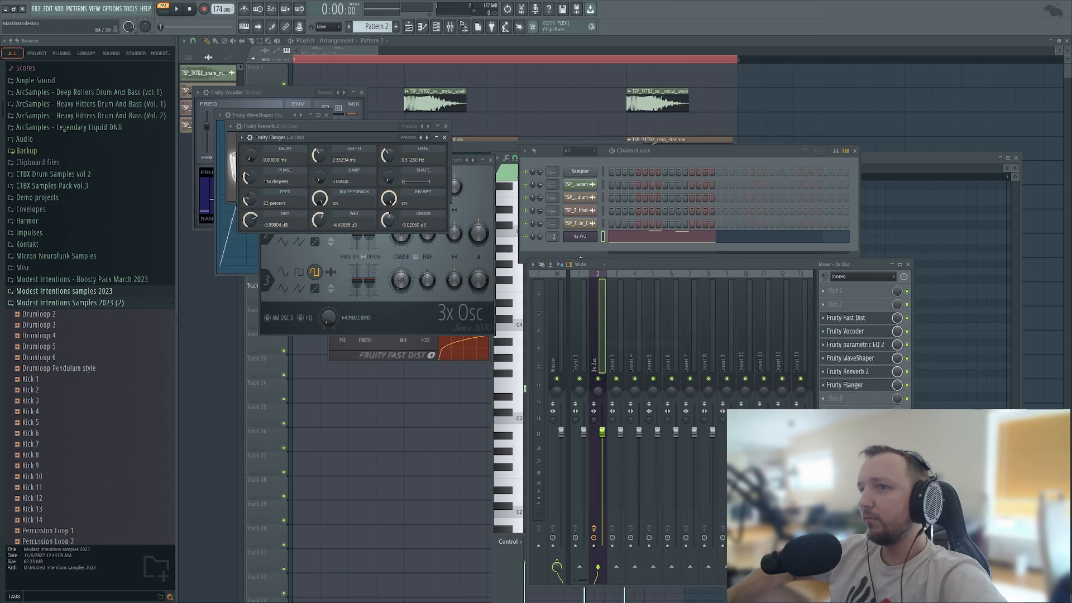
key("space")
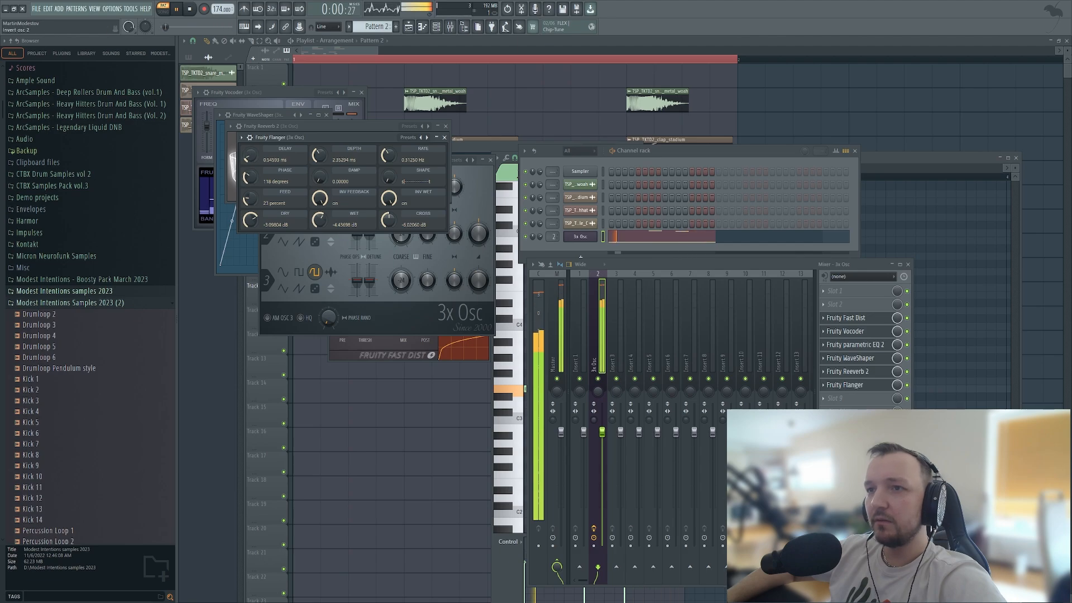
left_click_drag(318, 220, 319, 233)
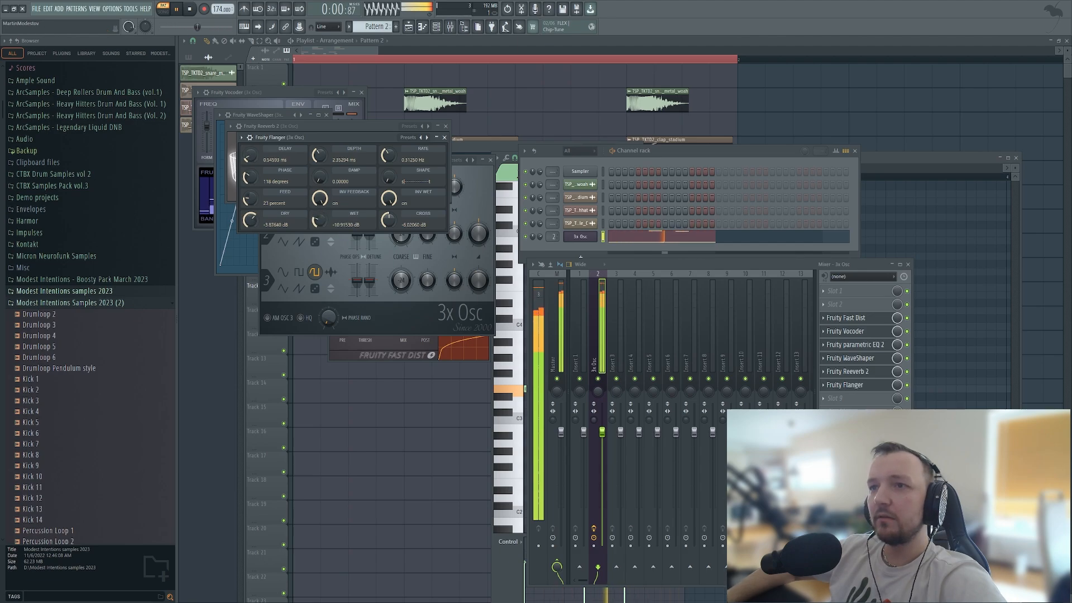
key("space")
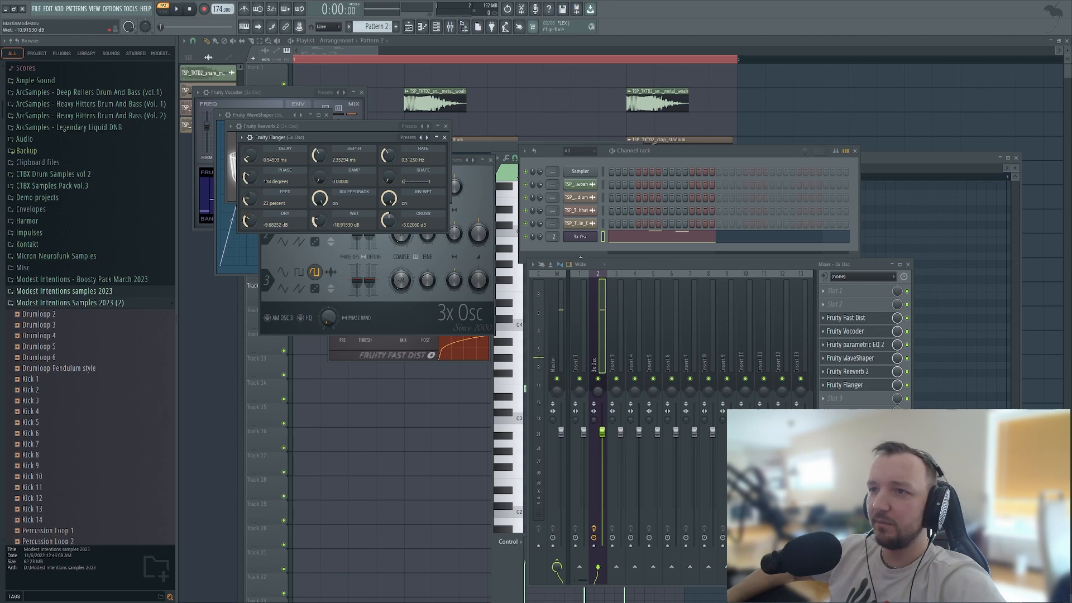
While auditioning, set the flanger's dry level to 0 dB, wet to about -13.9 dB and delay to about 2.5 ms, and increase its depth.
left_click_drag(250, 220, 250, 196)
key("space")
left_click_drag(319, 220, 319, 216)
left_click_drag(250, 177, 250, 141)
left_click_drag(319, 155, 319, 149)
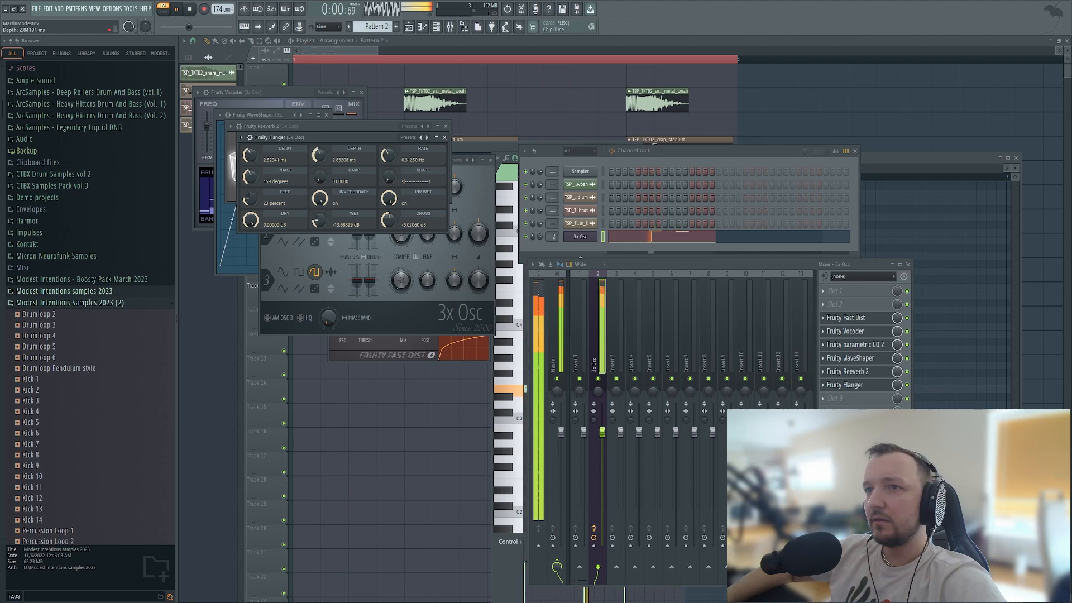
key("space")
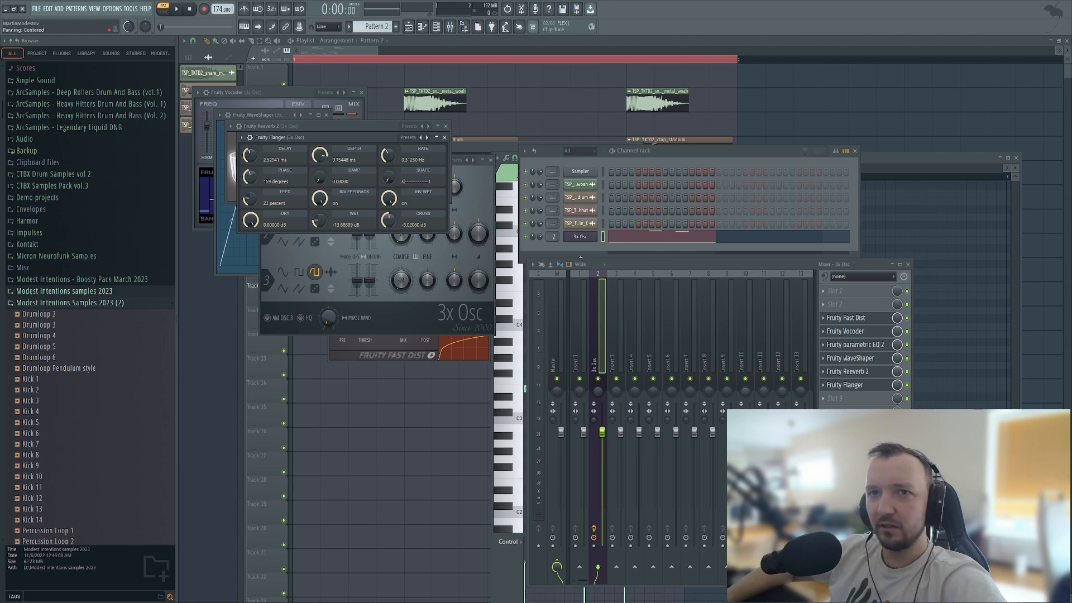
key("space")
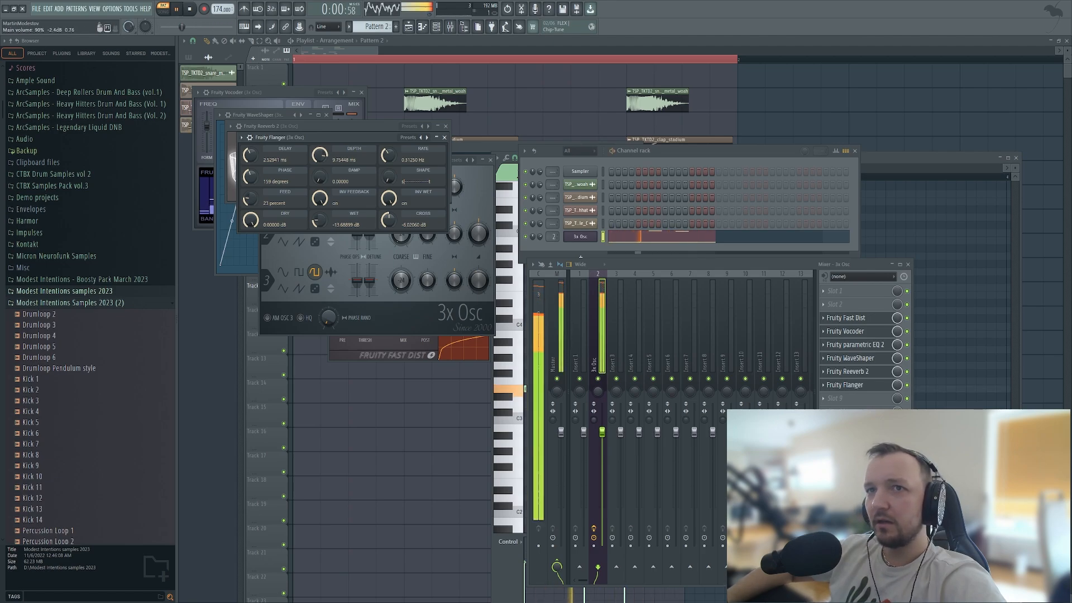
key("space")
Shift the 3x Osc track's effects up one slot and load Fruity Parametric EQ 2 into slot 8.
left_click(834, 398)
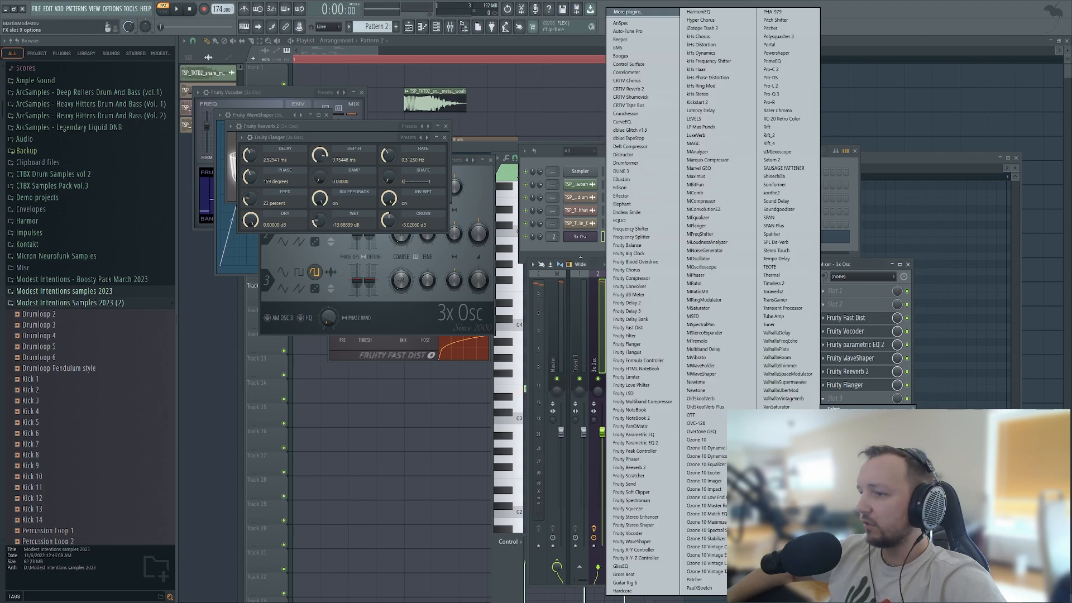
key("Escape")
scroll(846, 317, "up", 1)
left_click_drag(846, 325, 846, 385)
left_click(834, 385)
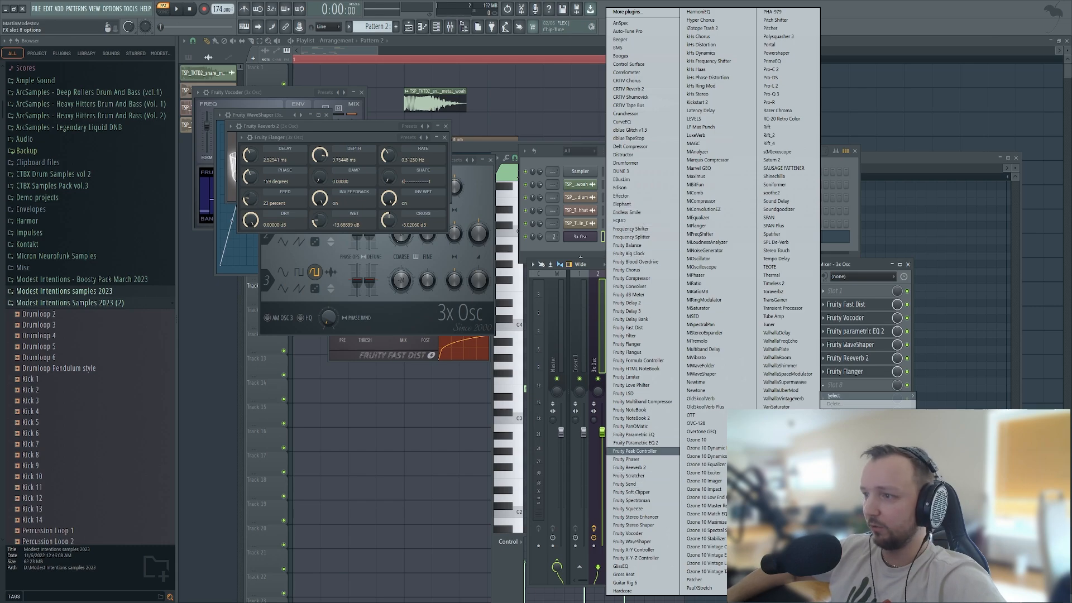
left_click(636, 442)
Audition the bass while shaping the new EQ with dips in the low mids and upper mids and boosts between them and in the highs.
key("space")
left_click_drag(367, 233, 348, 278)
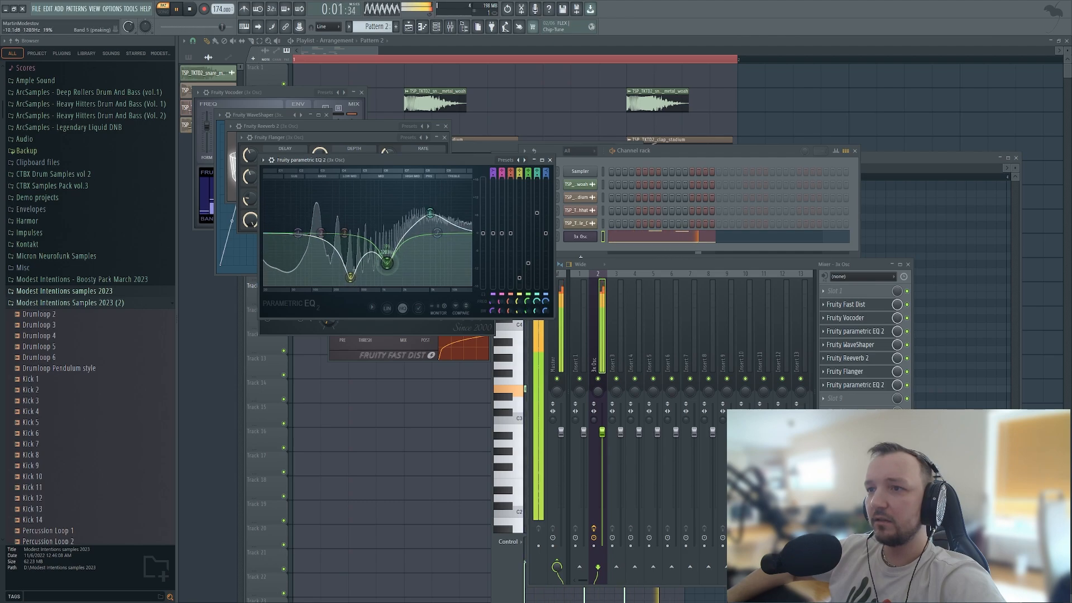
left_click_drag(385, 244, 379, 239)
left_click_drag(350, 277, 379, 264)
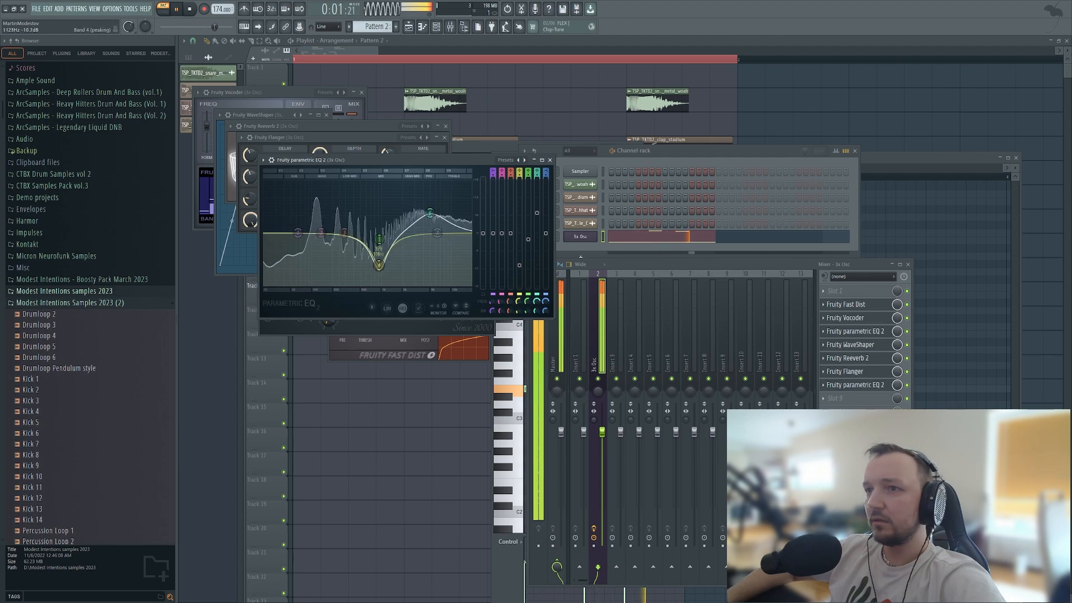
left_click_drag(344, 232, 361, 217)
key("space")
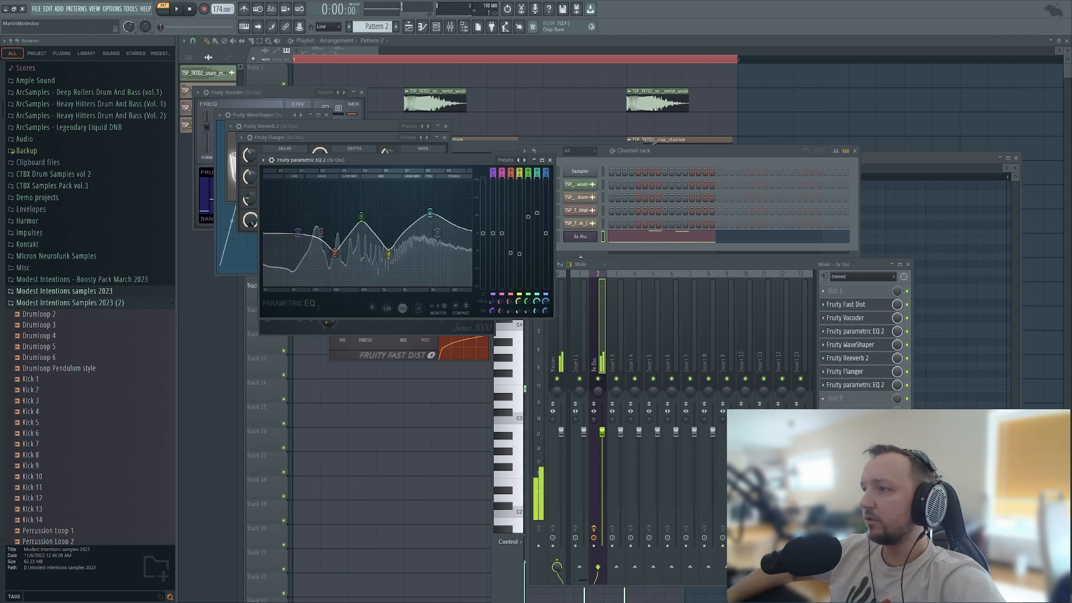
Load Fruity WaveShaper into slot 9 and, while auditioning, add a curve point that bends the lower part steeply upward.
left_click(832, 398)
left_click(632, 542)
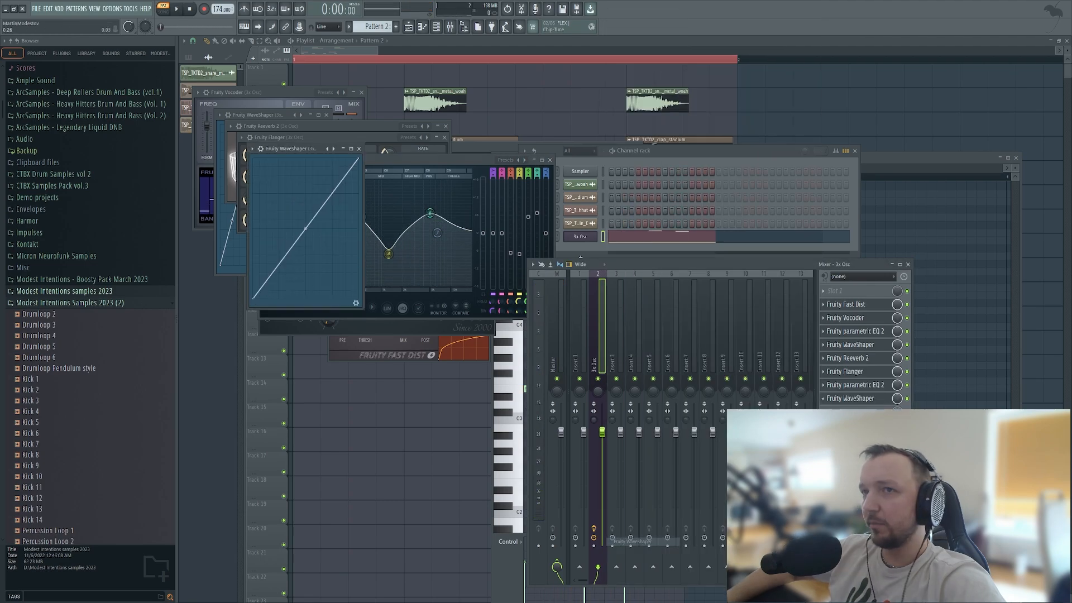
right_click(258, 216)
key("space")
left_click_drag(258, 216, 298, 185)
key("space")
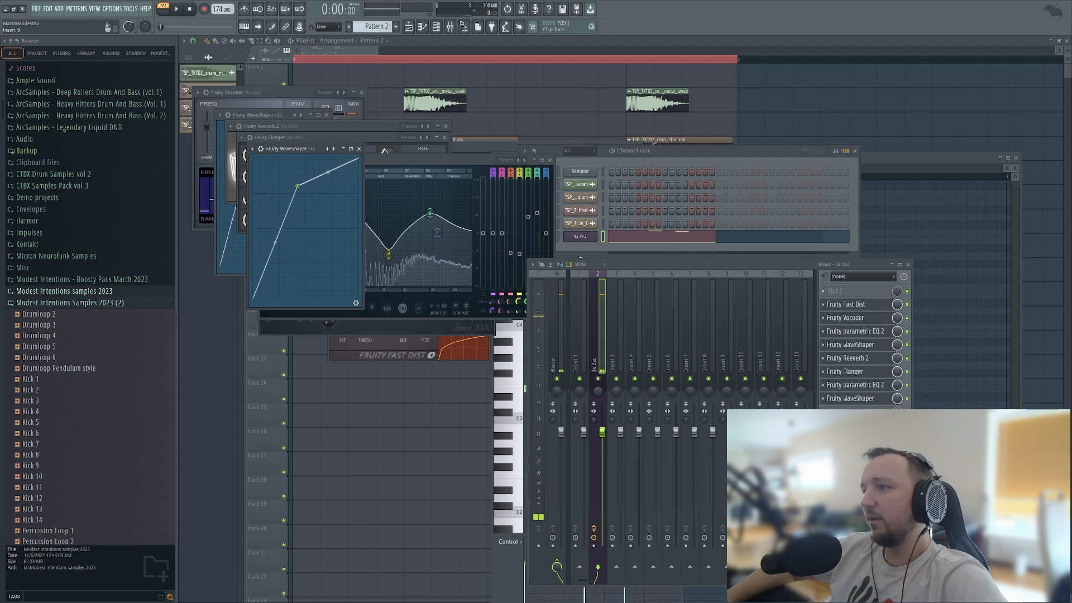
While the pattern plays, set the 3x Osc shapes to square for oscillator 1, saw for oscillator 2 and triangle for oscillator 3.
left_click(580, 236)
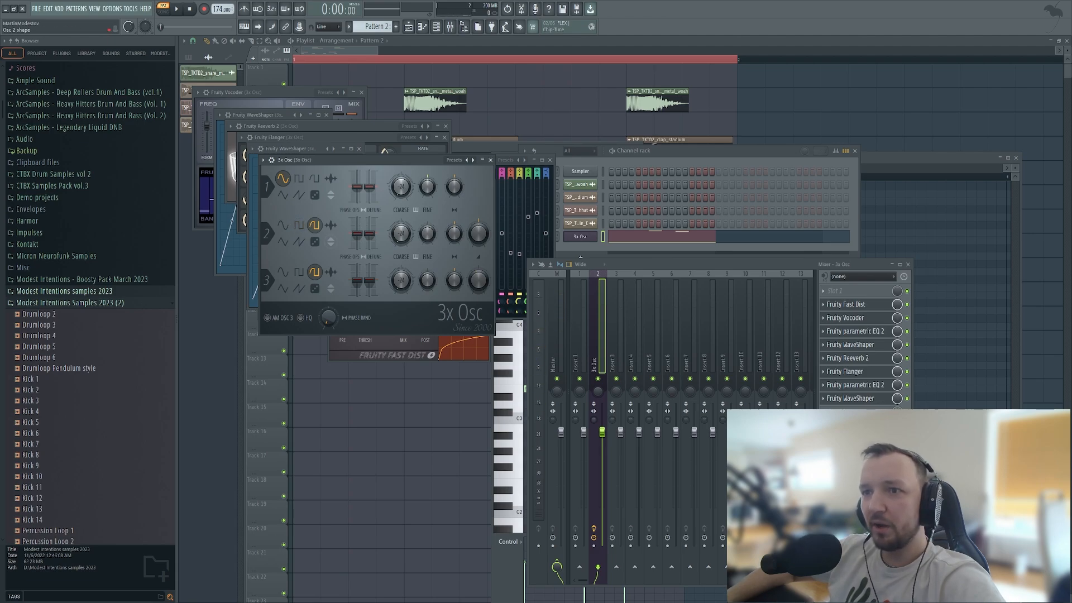
key("space")
left_click(283, 288)
left_click(299, 178)
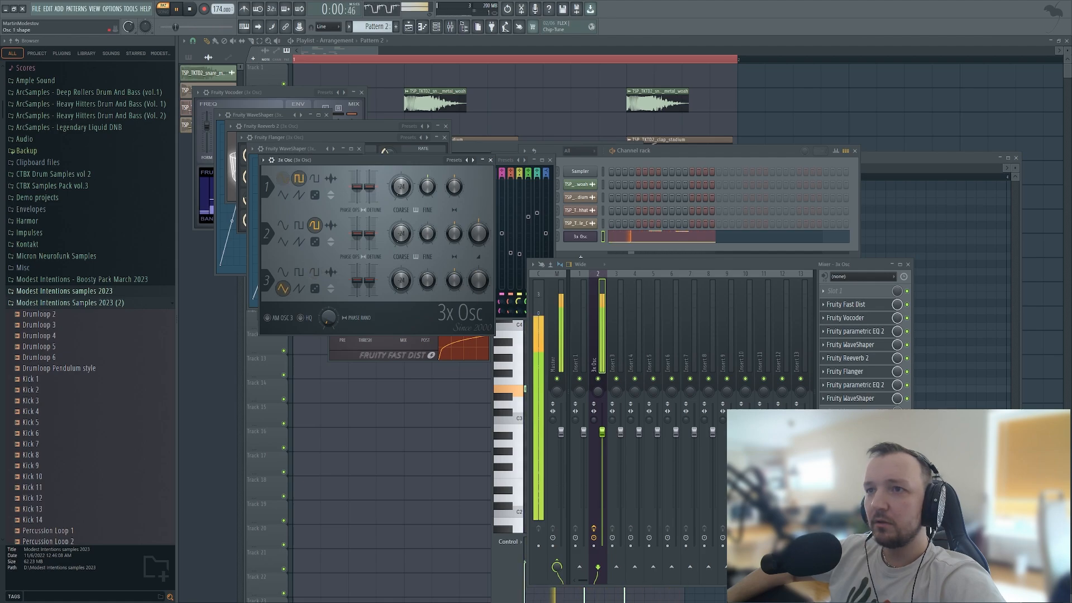
left_click(299, 241)
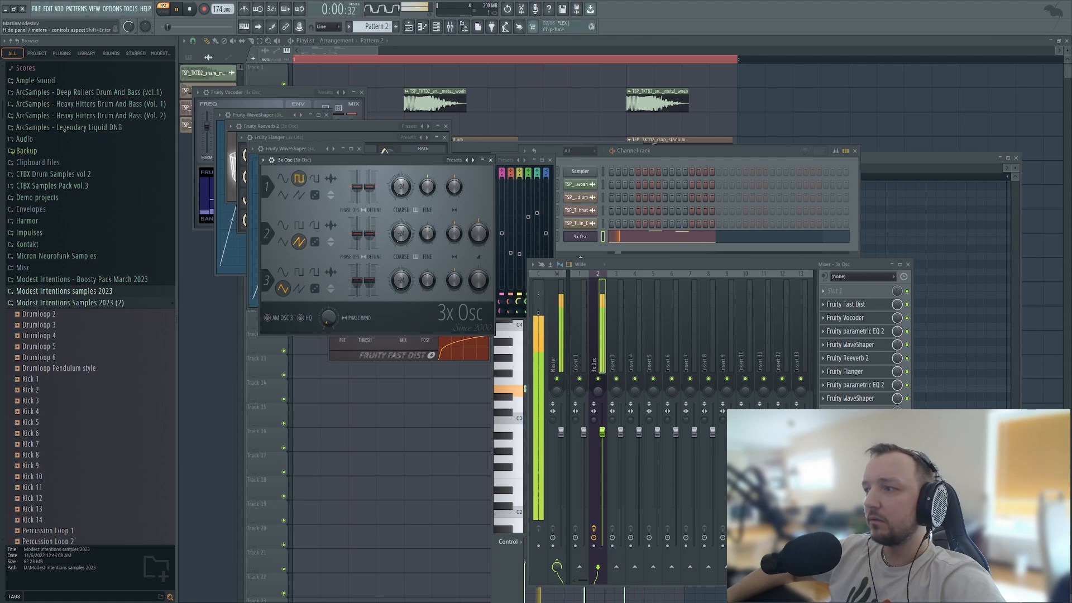
key("space")
Load Fruity Parametric EQ 2 into slot 10 and cut band 3 around 244 Hz while auditioning.
left_click(824, 412)
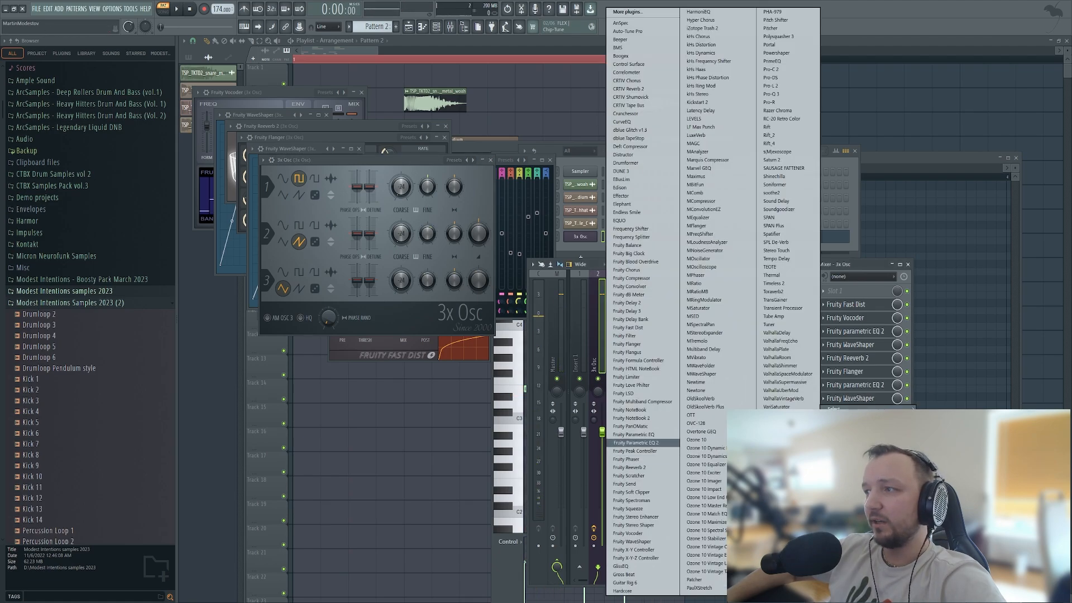
left_click(637, 443)
left_click_drag(344, 234, 339, 241)
key("space")
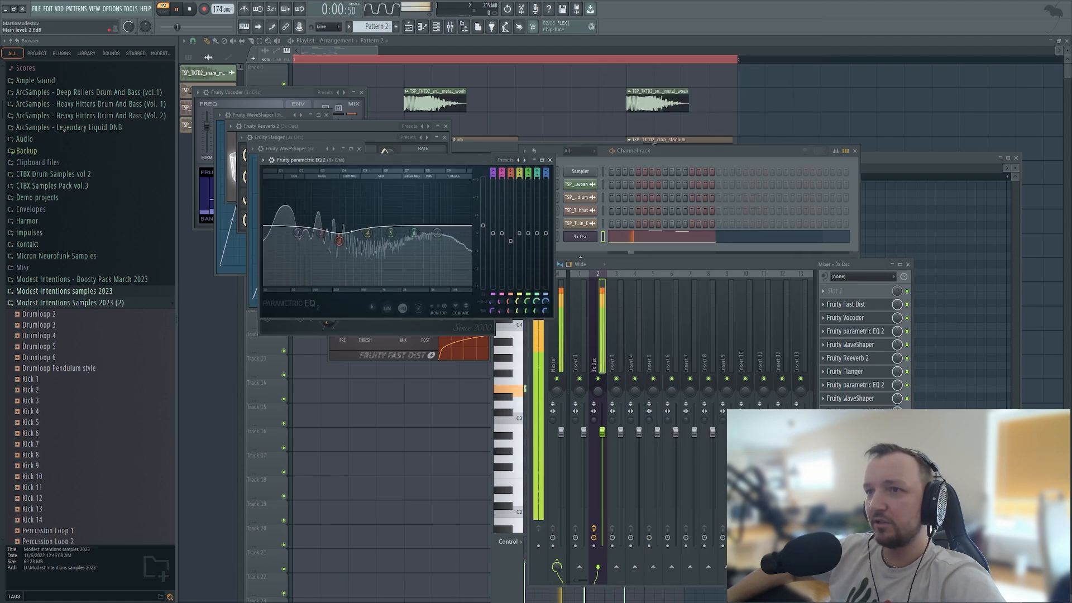
key("space")
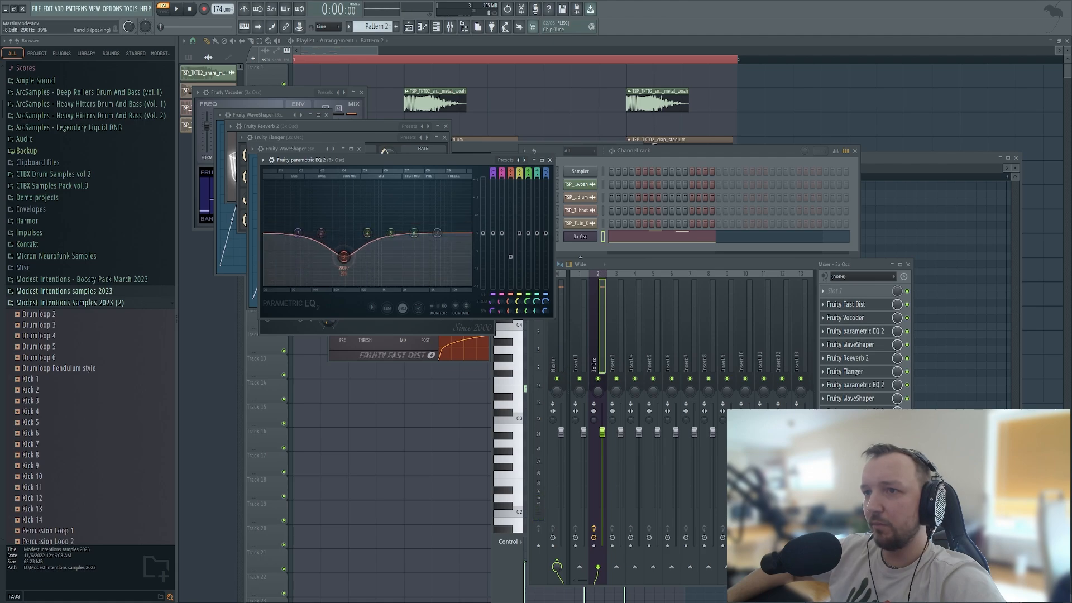
mouse_move(348, 257)
left_mouse_down()
mouse_move(328, 260)
mouse_move(354, 260)
mouse_move(329, 261)
mouse_move(341, 245)
mouse_move(339, 259)
left_mouse_up()
key("space")
key("space")
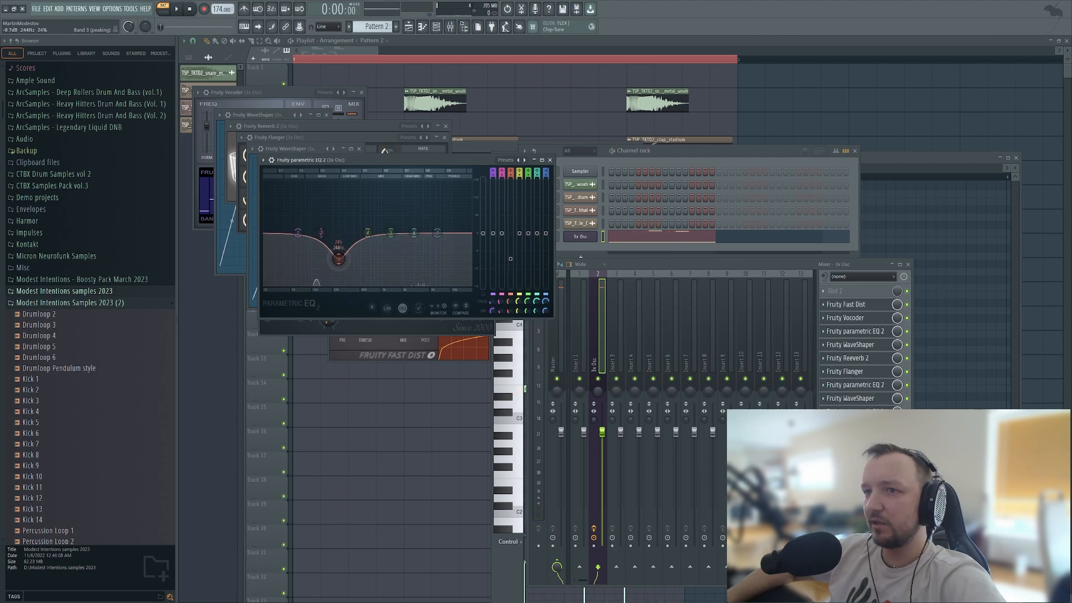
Boost band 6 of the last Parametric EQ 2 in the high frequencies while the pattern plays.
key("space")
left_click_drag(422, 226, 424, 215)
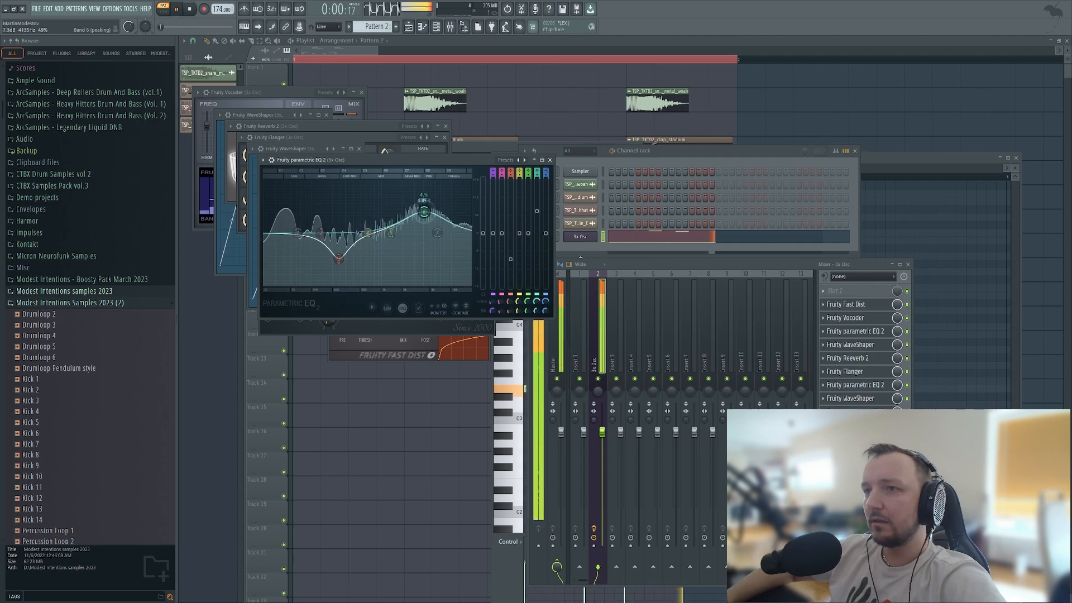
key("space")
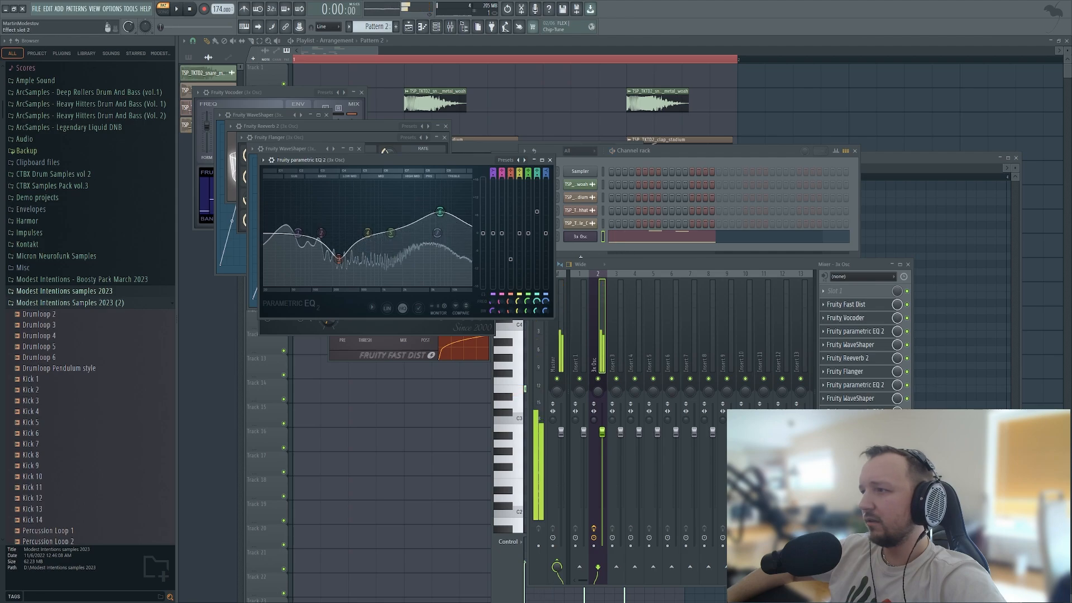
Shift all effects of the 3x Osc track up one slot so the chain starts in slot 1, and play the pattern.
scroll(849, 304, "up", 1)
scroll(849, 317, "up", 1)
scroll(849, 331, "up", 2)
left_click_drag(846, 344, 845, 385)
scroll(850, 398, "up", 1)
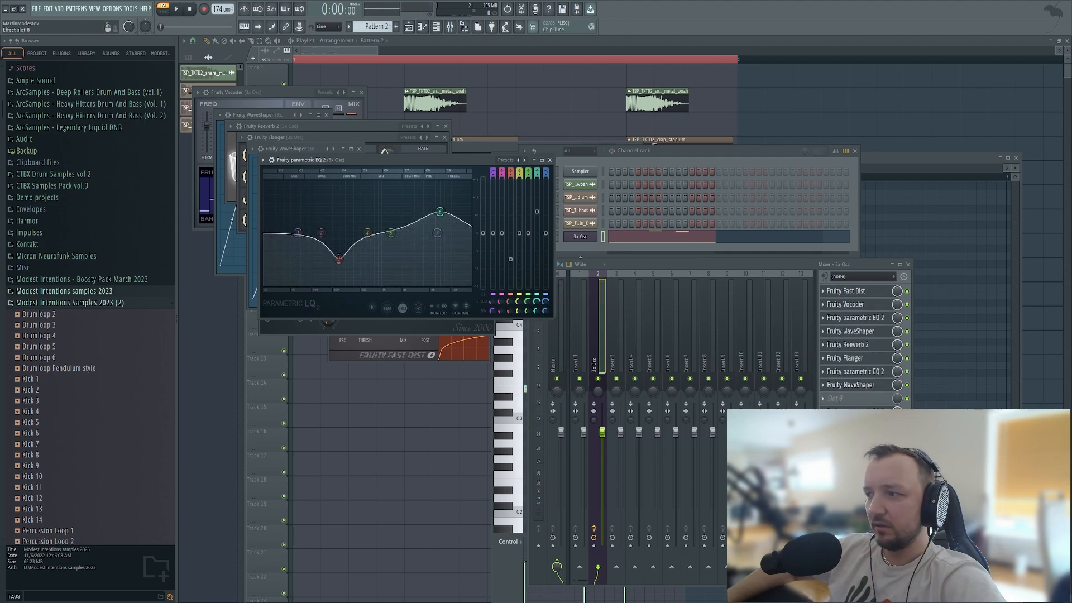
scroll(851, 411, "up", 1)
key("space")
key("space")
Open the 3x Osc settings and audition the pattern while checking the oscillators' fine pitch.
left_click(580, 237)
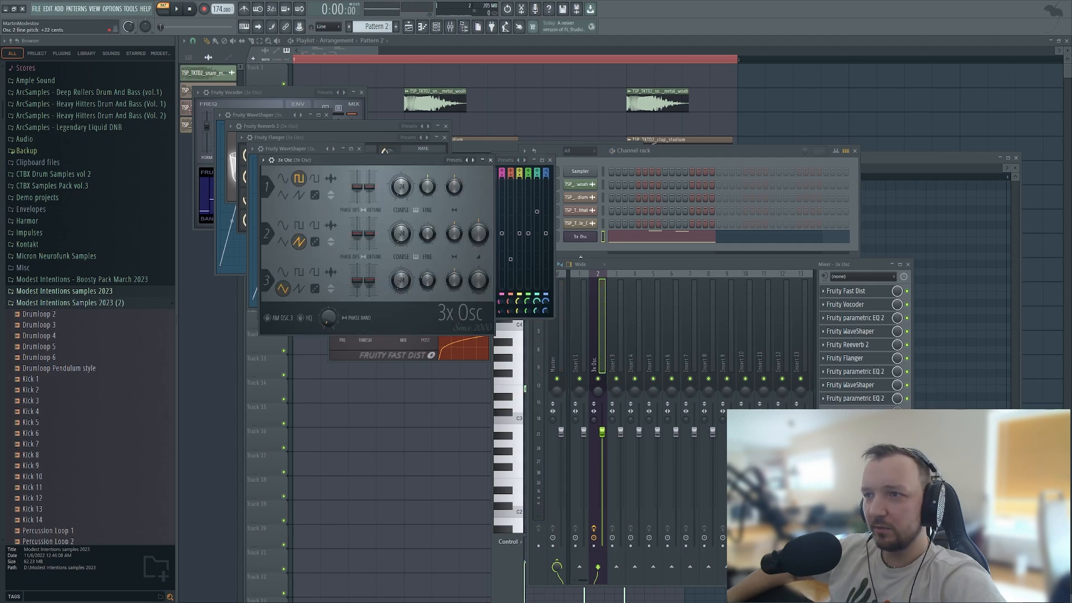
key("space")
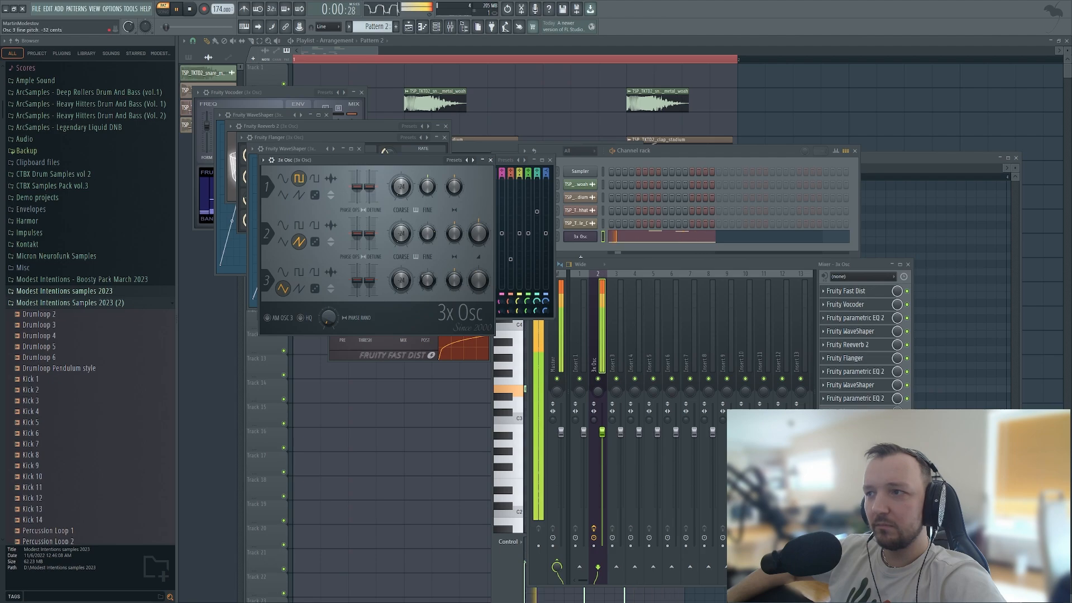
key("space")
In the 3x Osc piano roll, lower the first slide note to F4 and move the second two steps later to E4.
left_click(945, 278)
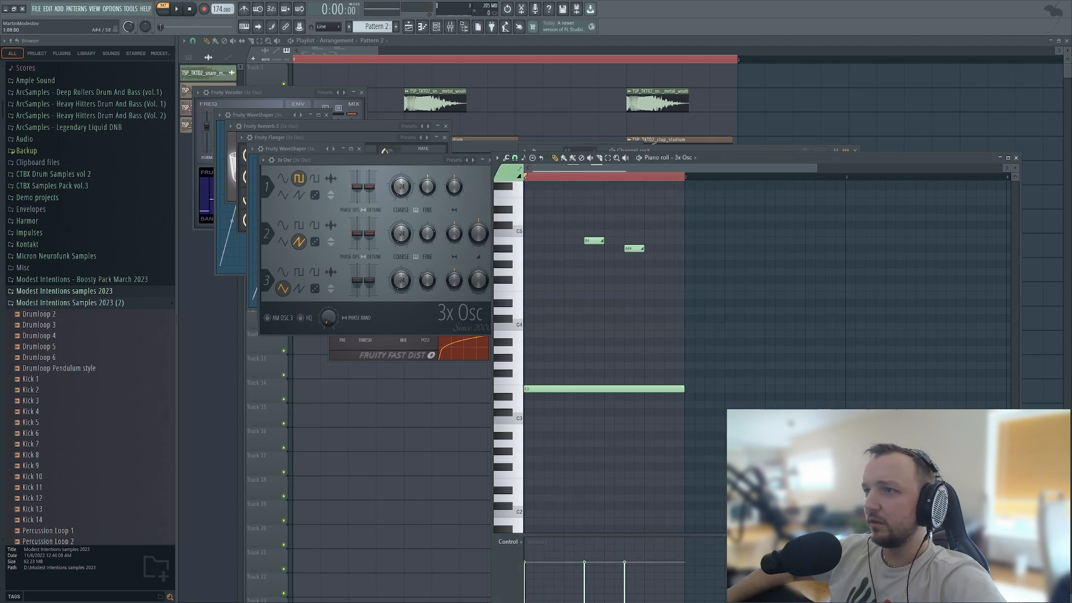
key("space")
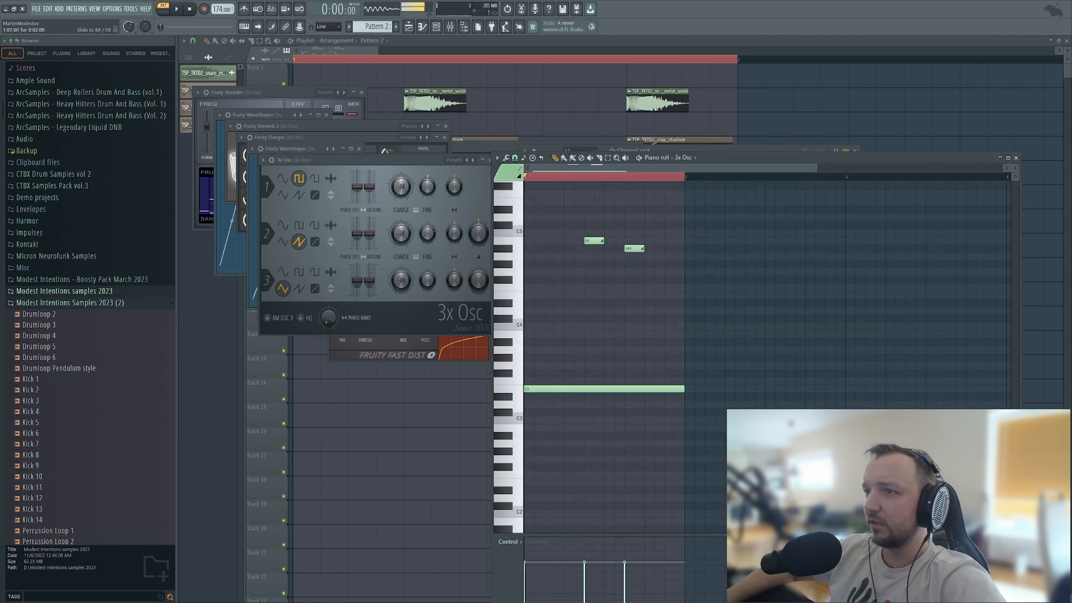
left_click_drag(593, 240, 592, 287)
key("space")
left_click_drag(632, 249, 654, 295)
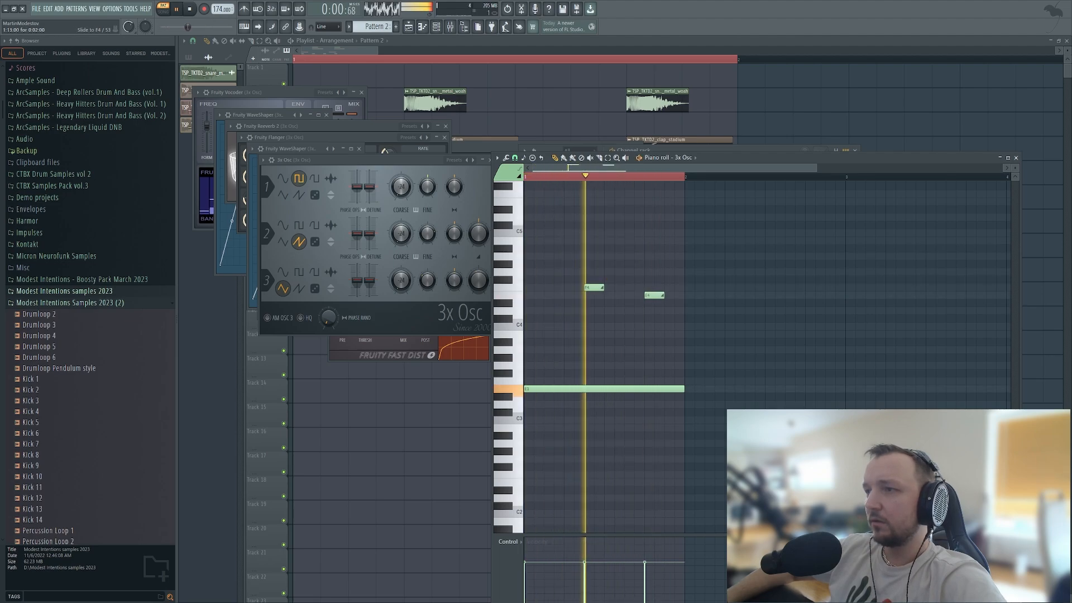
Transpose all notes in the 3x Osc piano roll up five semitones, play the pattern and clear the selection.
key("ctrl+a")
key("space")
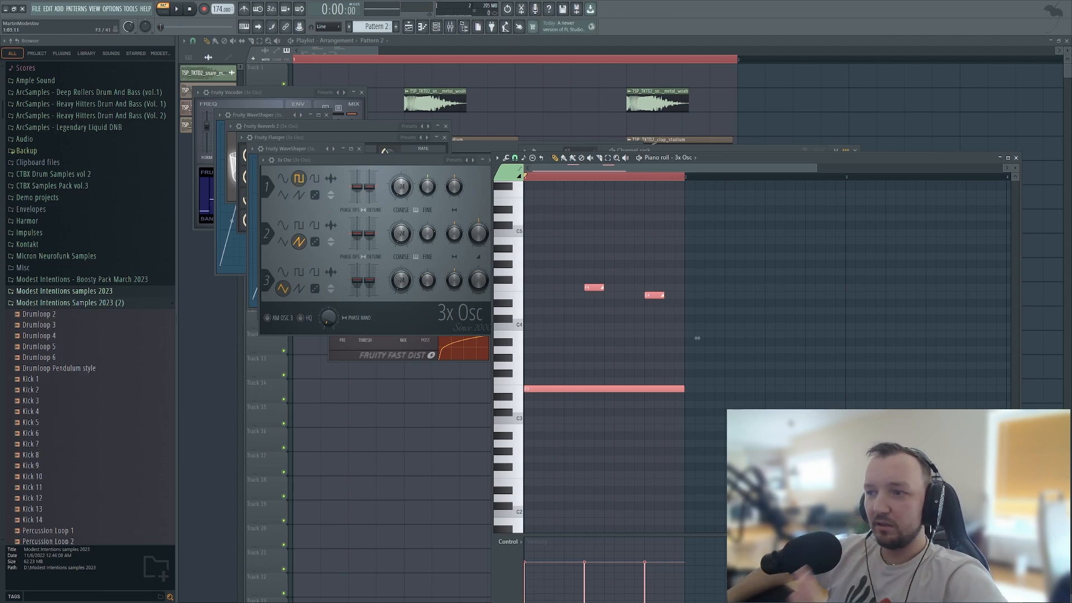
key("Up")
key("Up")
key("Up")
key("Up")
key("Up")
key("space")
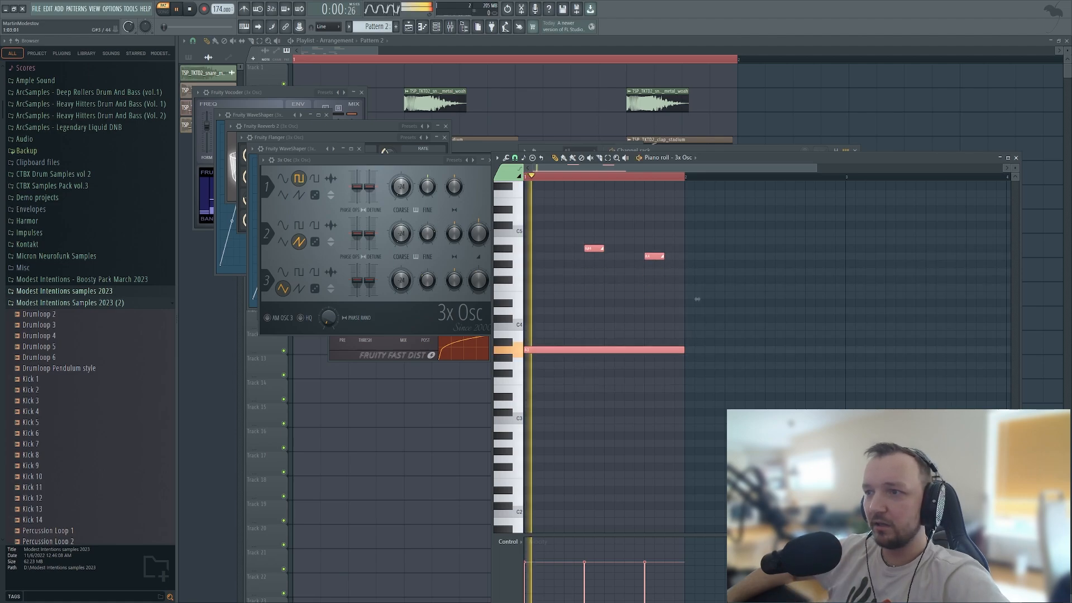
key("ctrl+d")
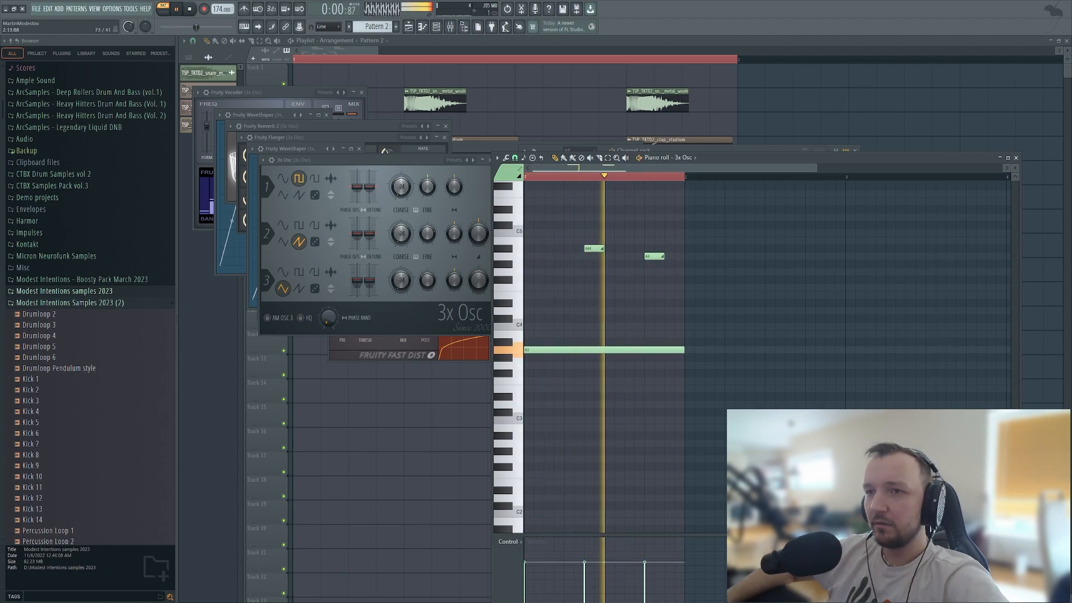
key("space")
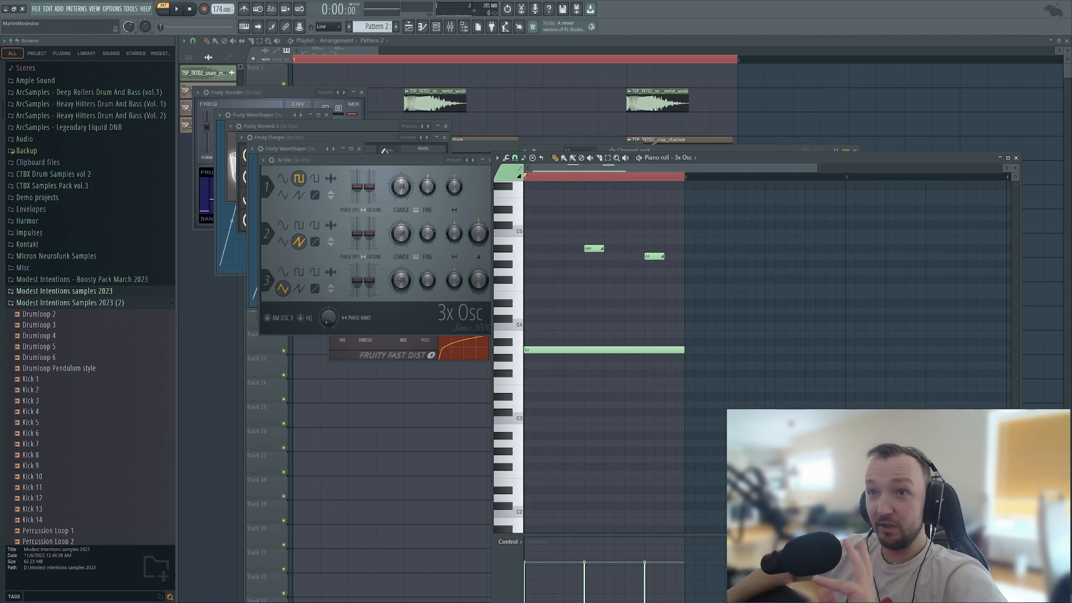
Quick render Pattern 2 as an audio clip from the playlist's pattern list.
left_click(207, 41)
left_click(436, 26)
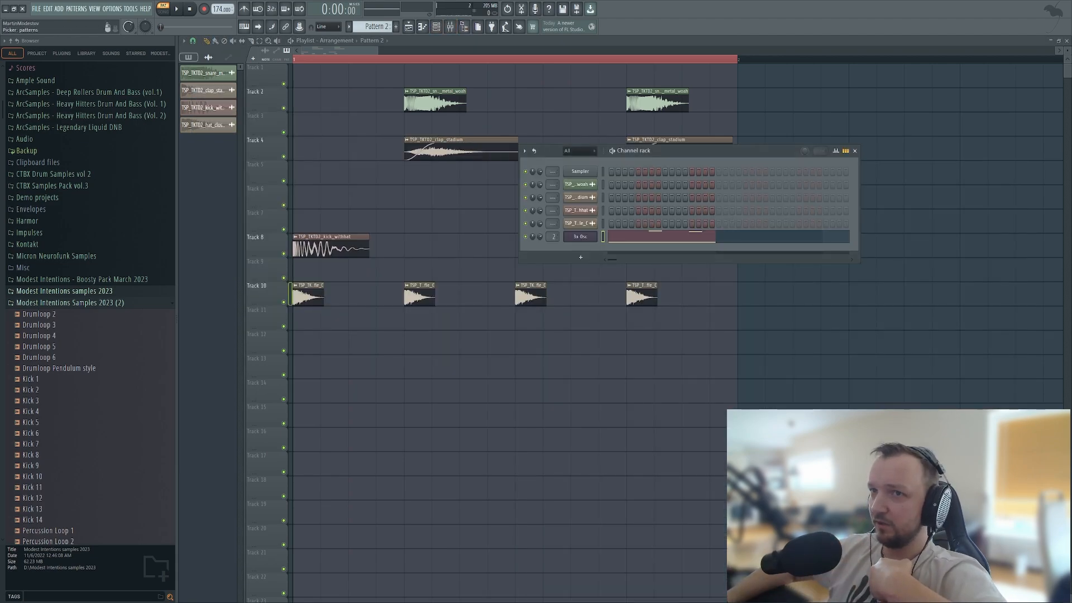
left_click(188, 57)
right_click(202, 70)
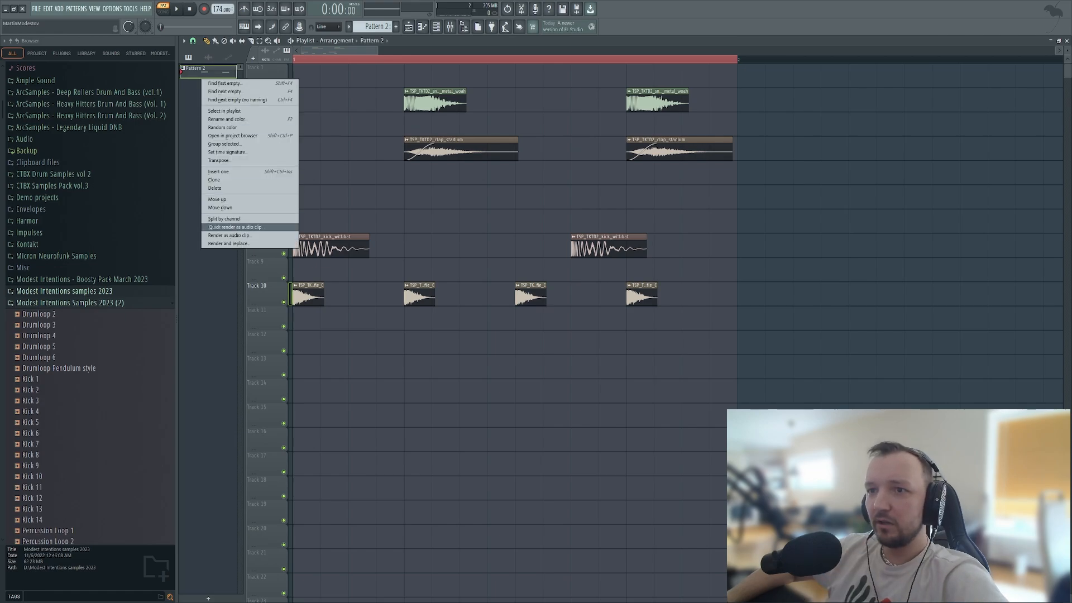
left_click(189, 57)
right_click(208, 72)
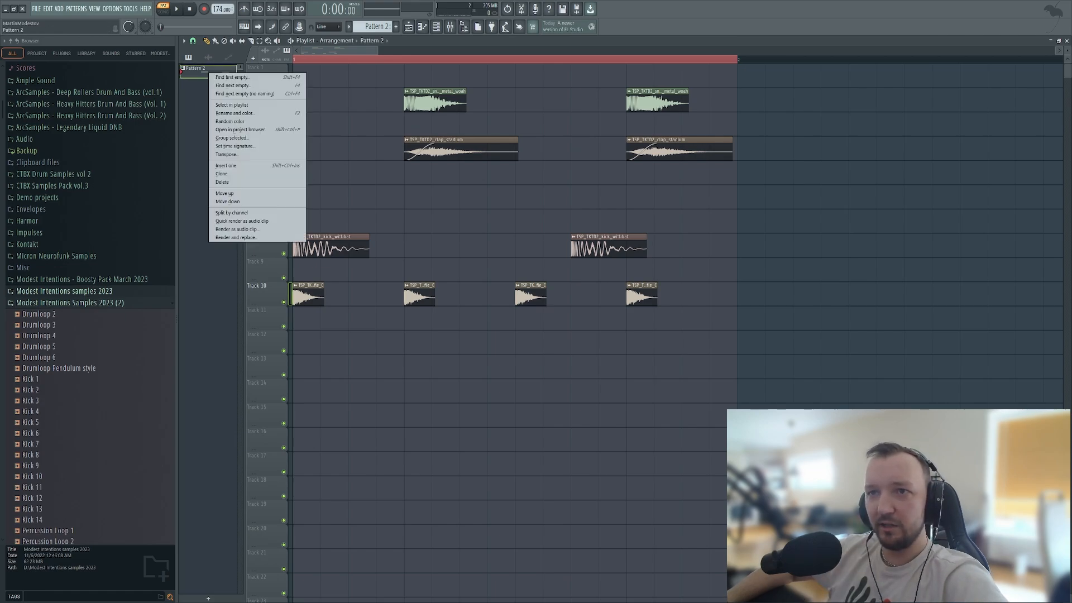
left_click(242, 221)
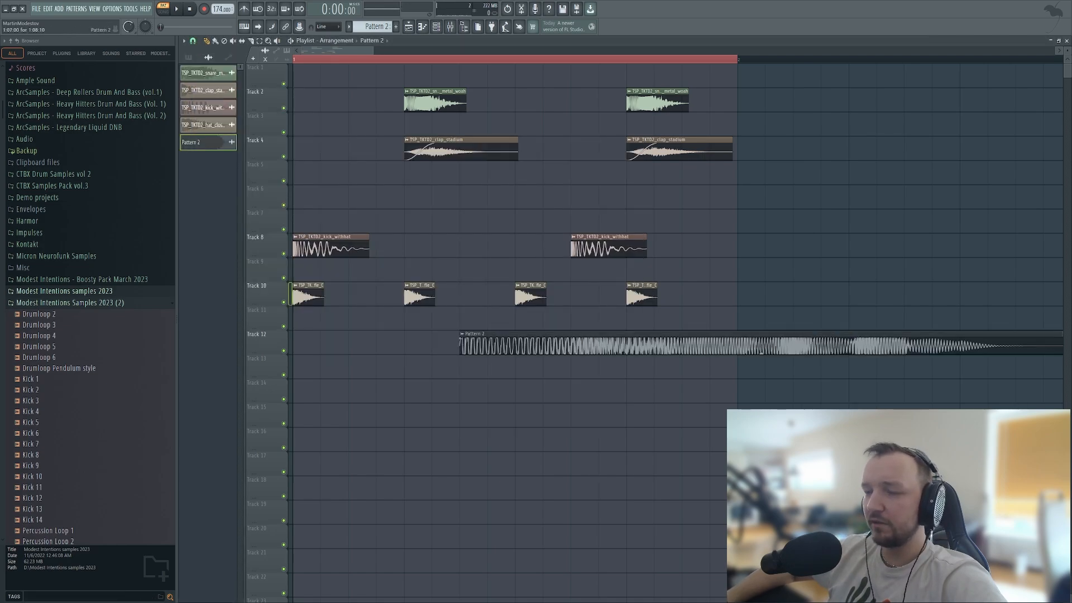
Align the rendered Pattern 2 audio clip with the start of Track 12 and solo that track.
left_click(436, 26)
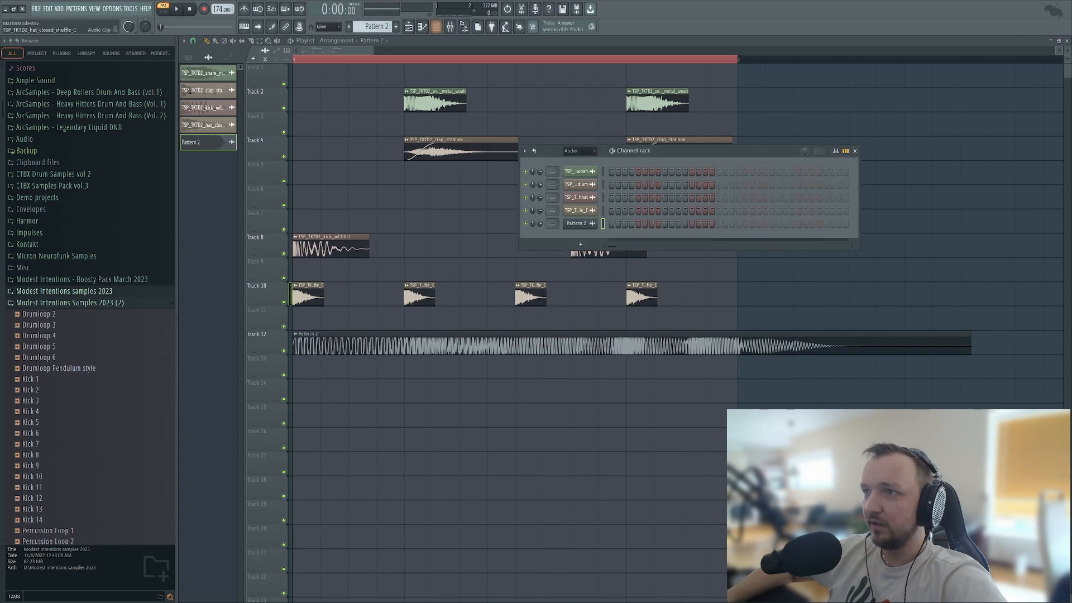
right_click(284, 351)
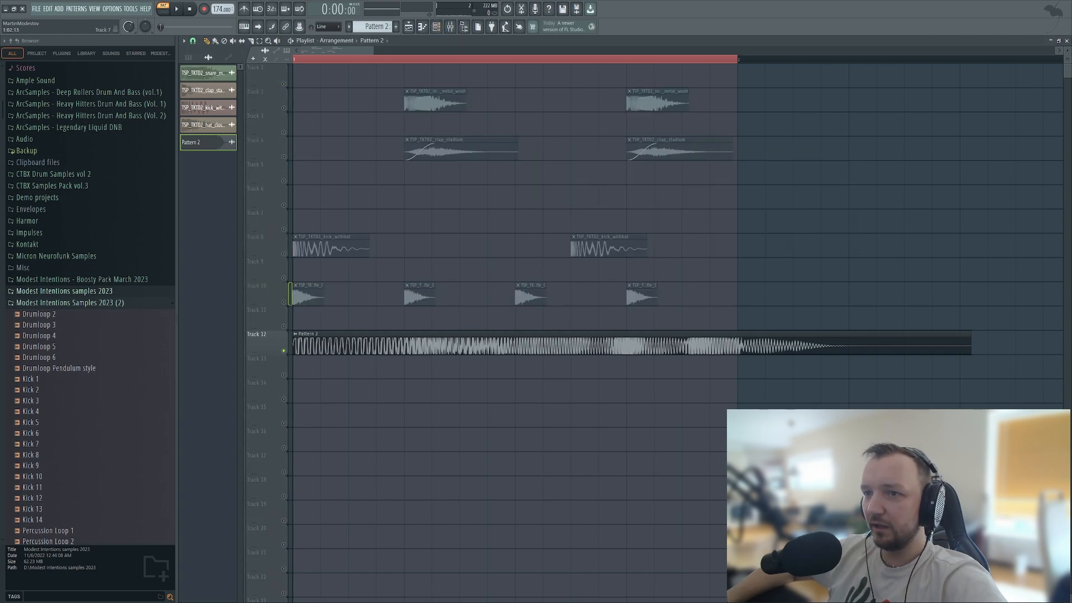
Play the soloed bass clip and audition the A3 and F3 keys in the 3x Osc piano roll.
key("space")
key("l")
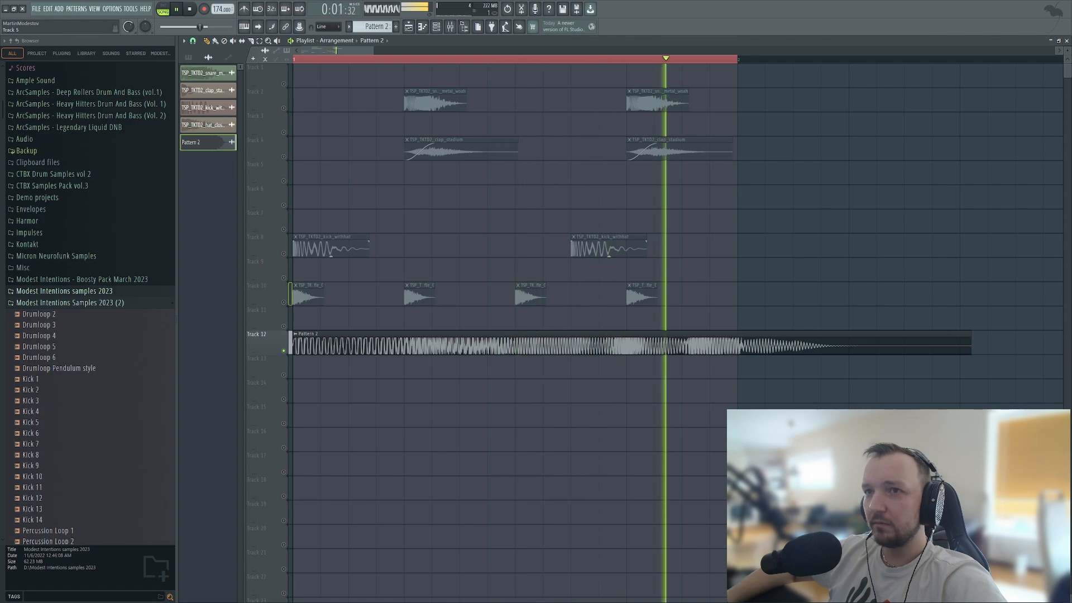
key("space")
key("F7")
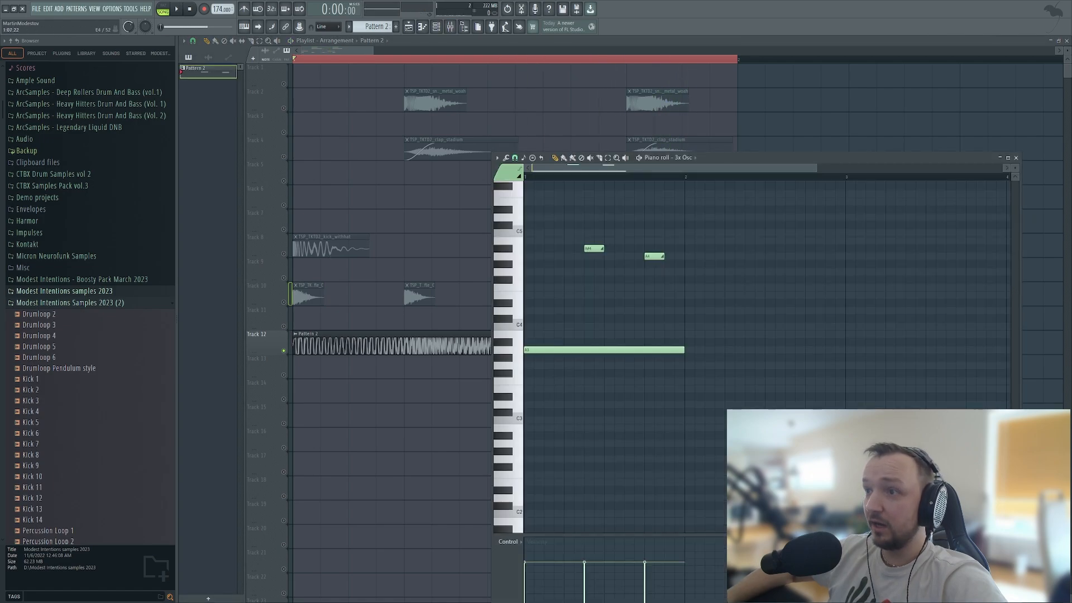
left_click(509, 349)
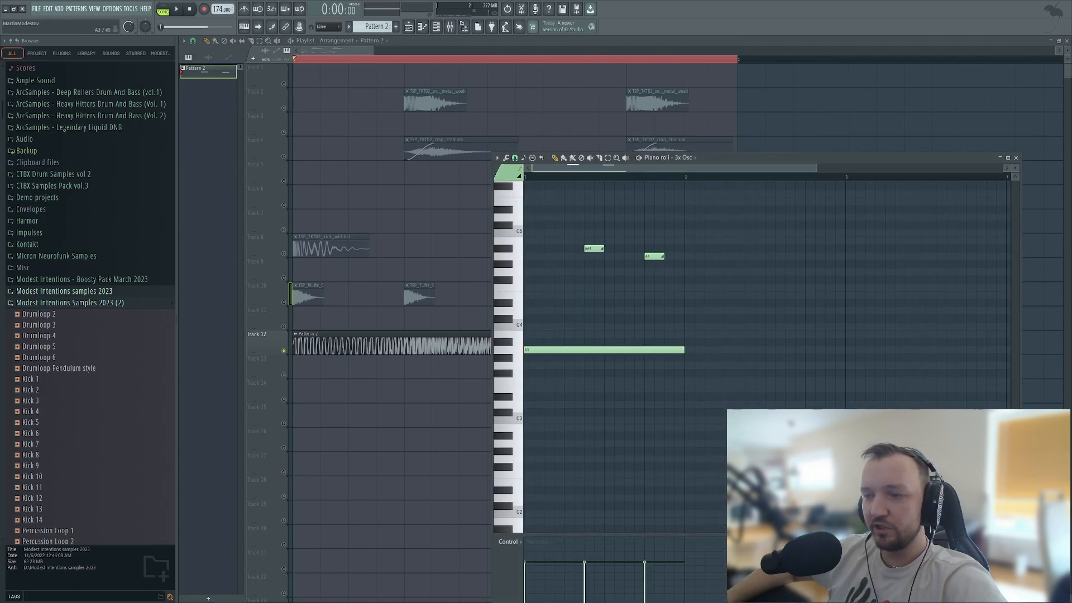
left_click(505, 380)
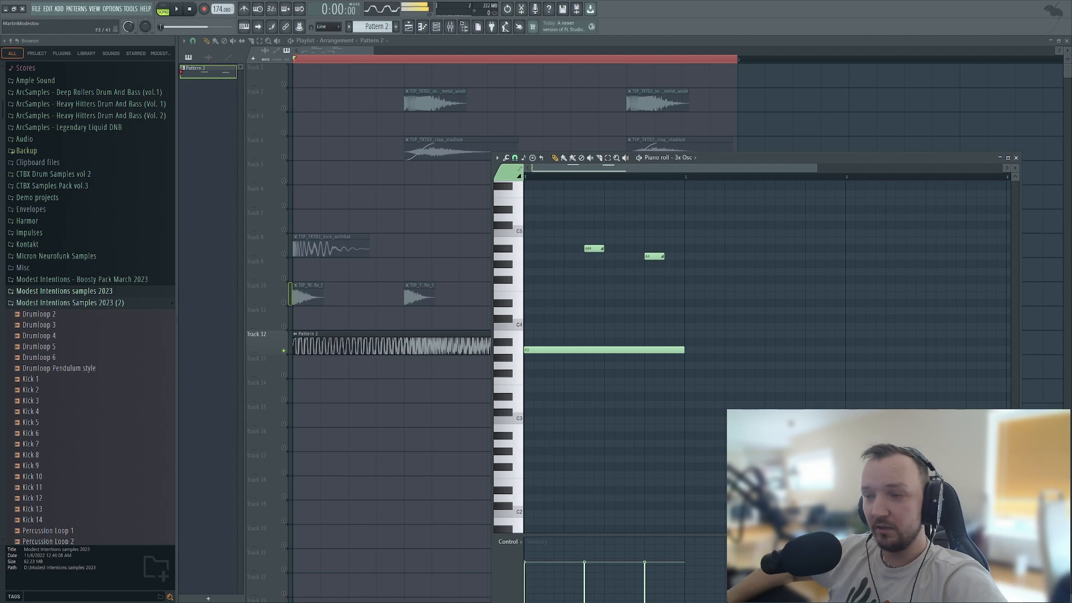
key("F7")
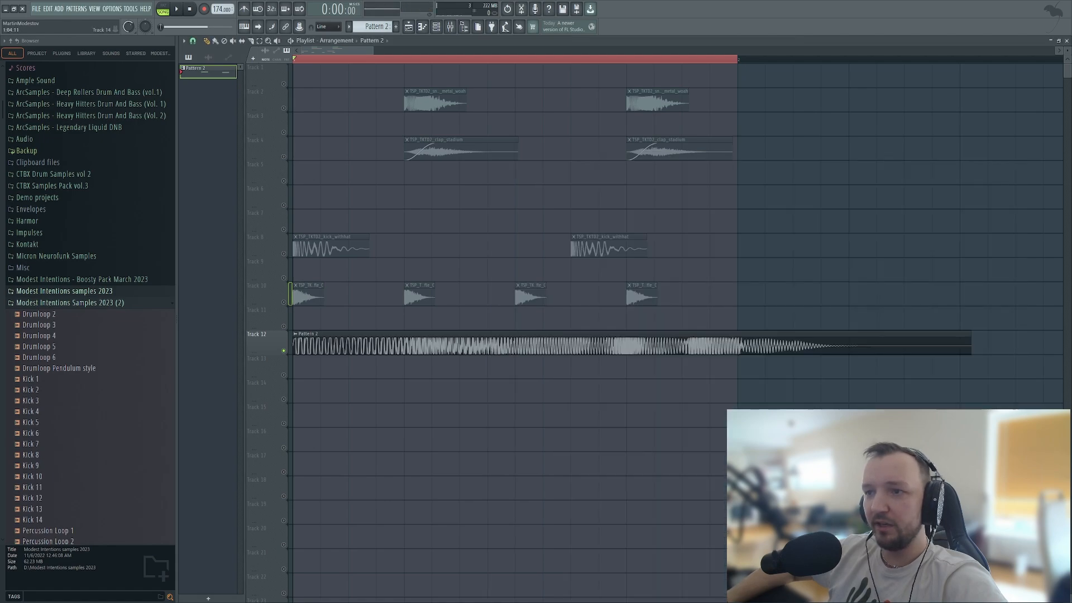
Lower the Pattern 2 audio clip's pitch by 500 cents, unsolo Track 12 and play the clip with the drums.
double_click(424, 345)
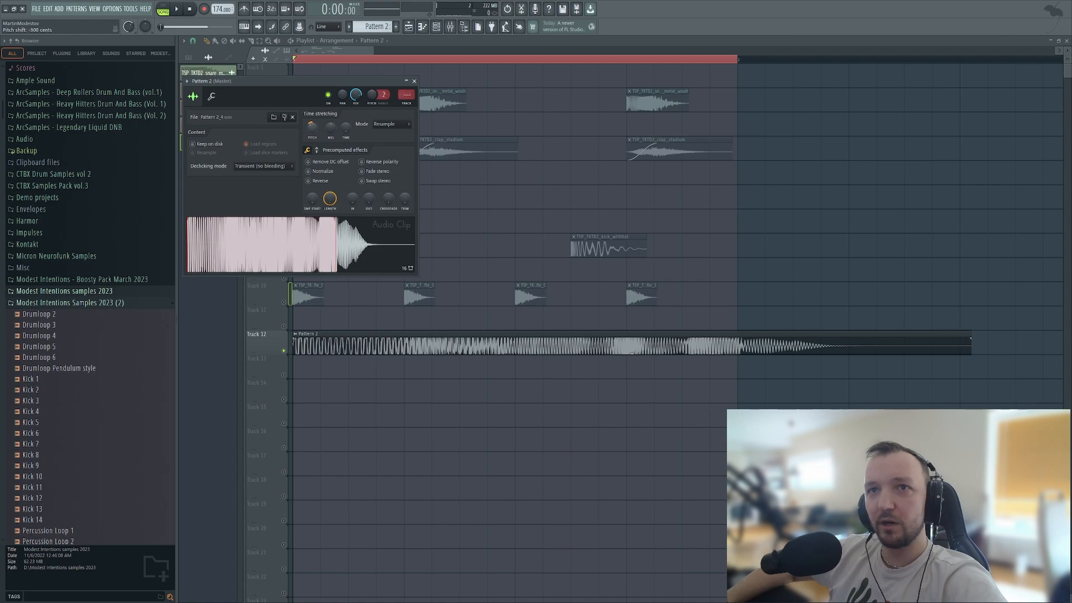
key("Escape")
right_click(283, 350)
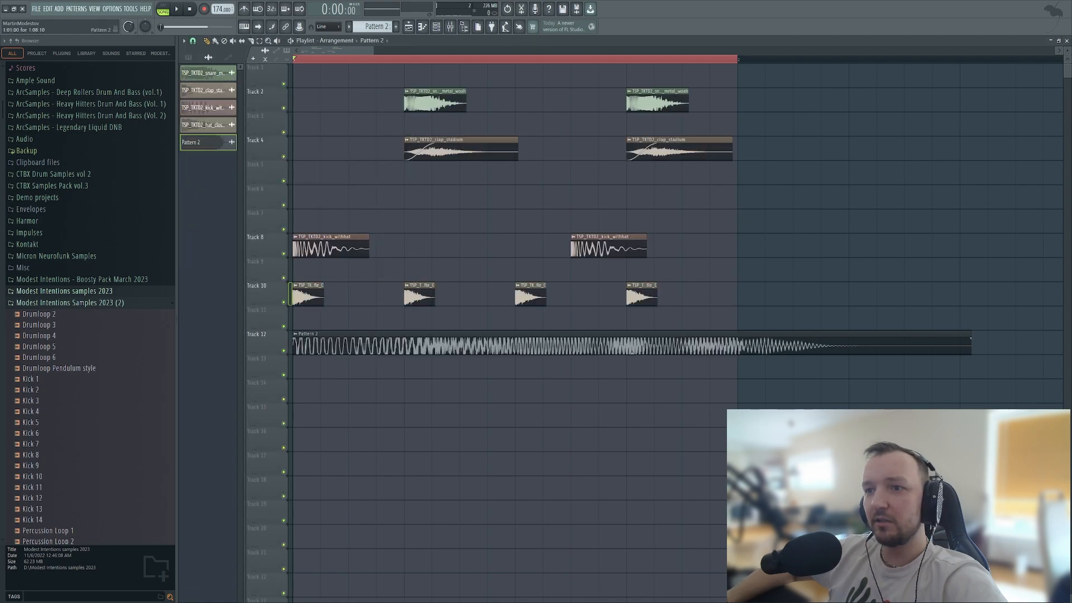
left_click_drag(346, 344, 346, 393)
key("ctrl+z")
key("space")
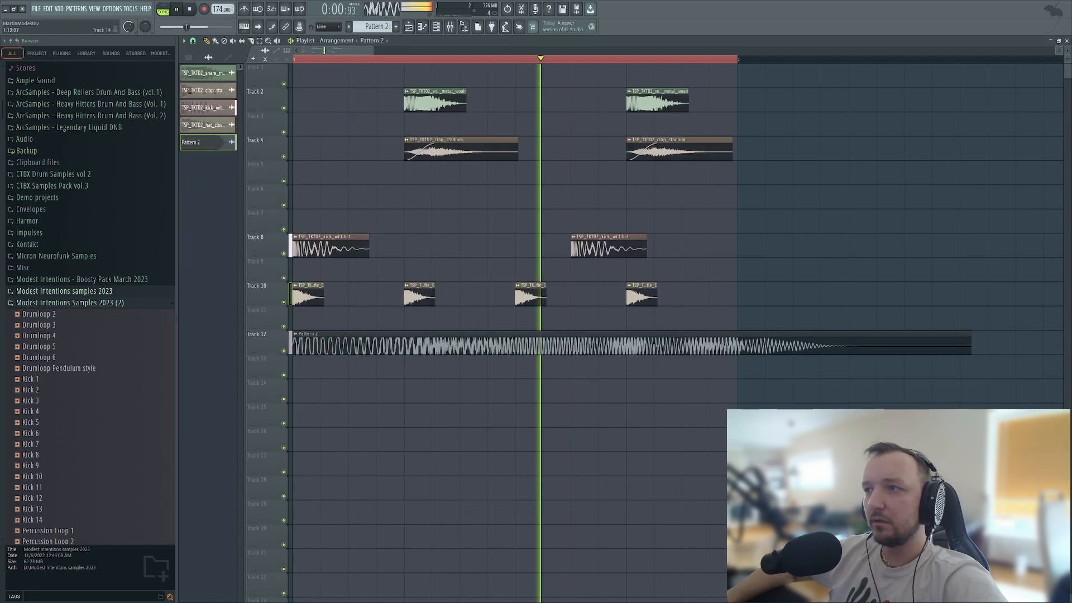
key("space")
Set the Pattern 2 audio clip's time-stretching mode to Stretch Pro and play the loop.
double_click(632, 346)
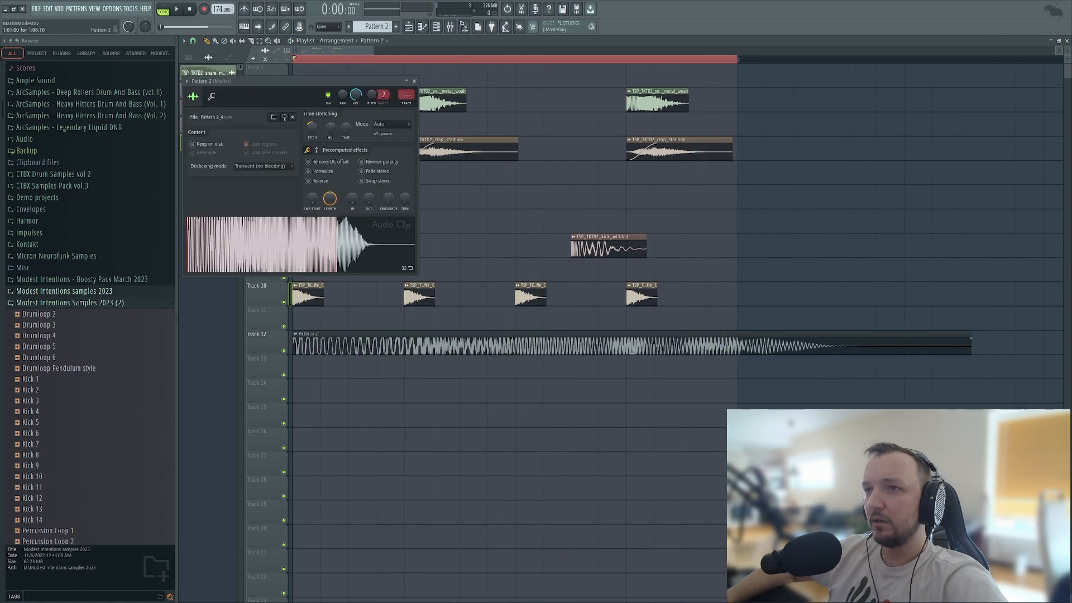
left_click(391, 124)
left_click(386, 157)
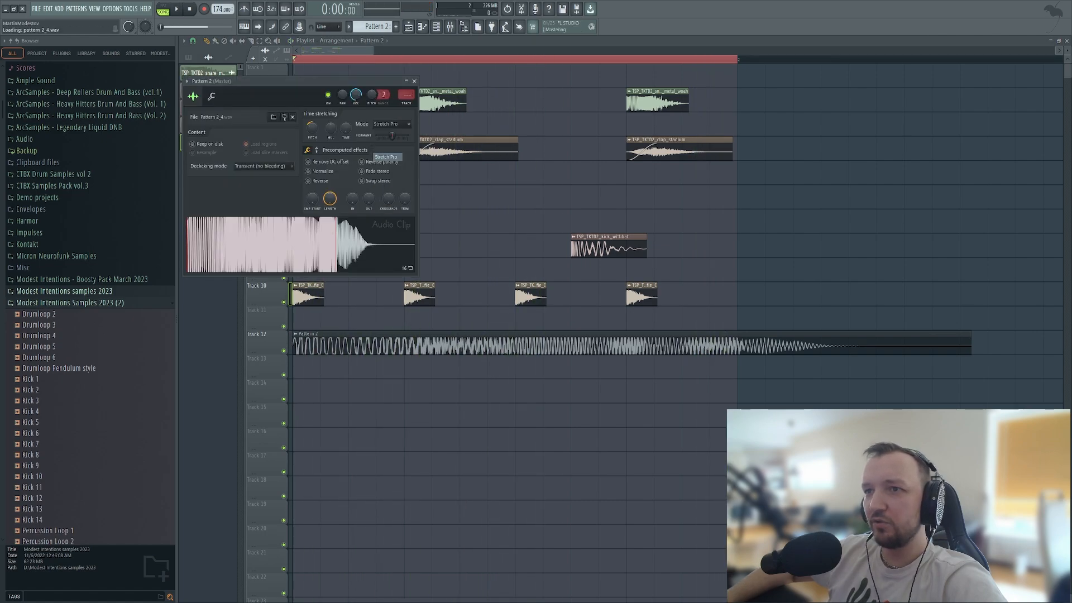
key("space")
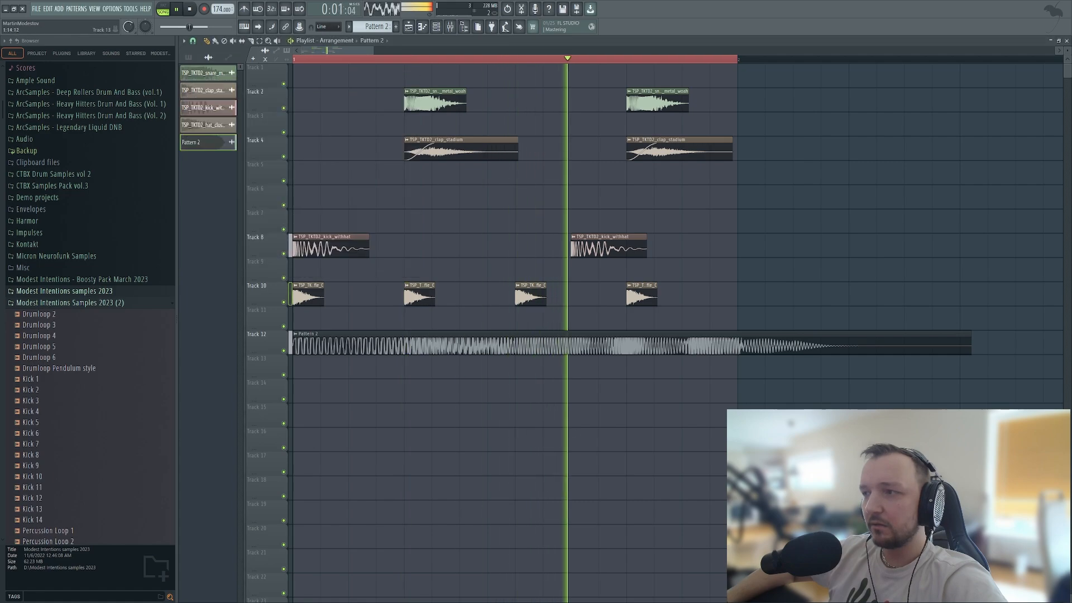
key("space")
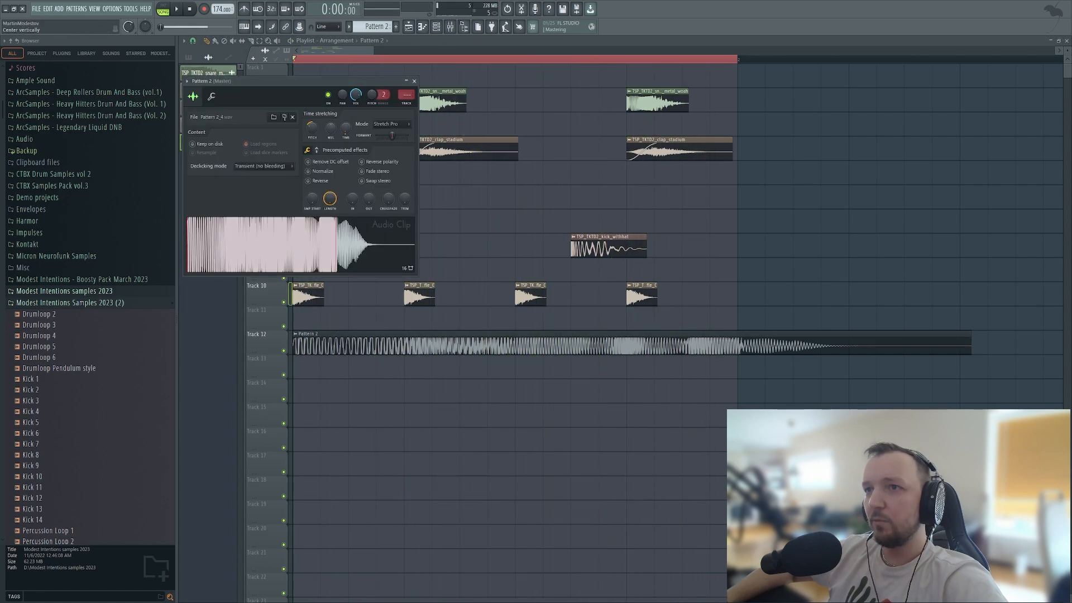
Reverse the Pattern 2 audio clip and play it with the drums.
left_click(308, 181)
left_click(414, 81)
key("space")
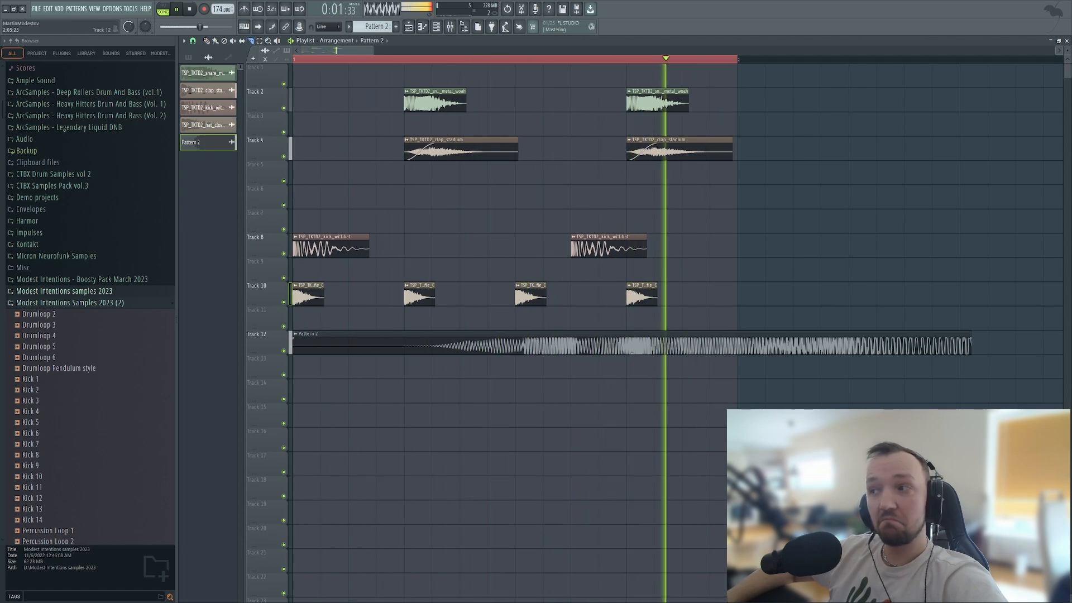
Slice the reversed clip on Track 12 at the start of bar 2 and move its tail to the start of Track 14.
left_click_drag(737, 326, 737, 381)
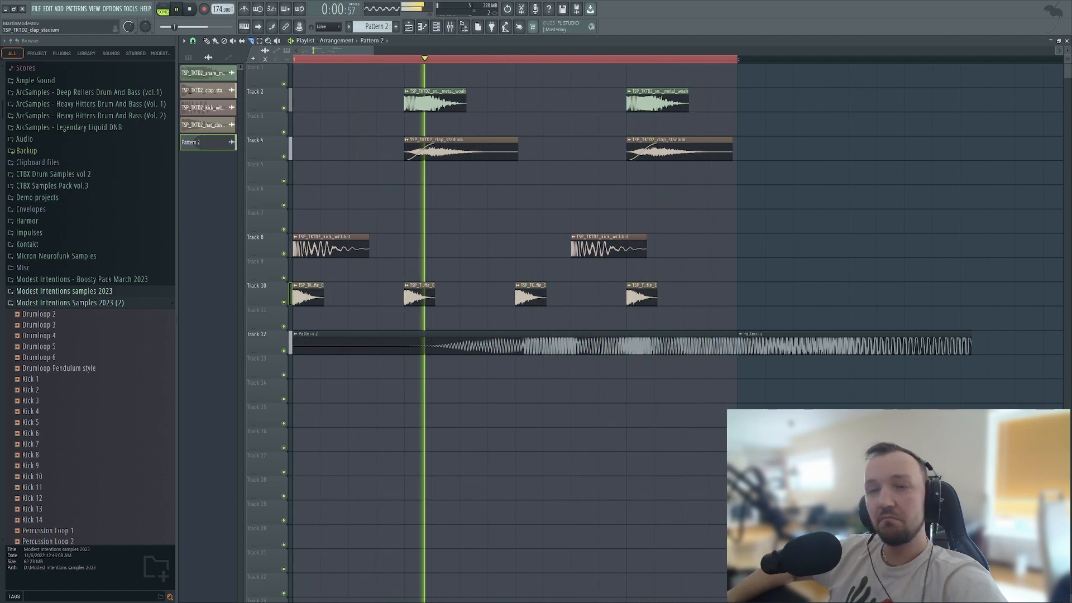
key("space")
key("p")
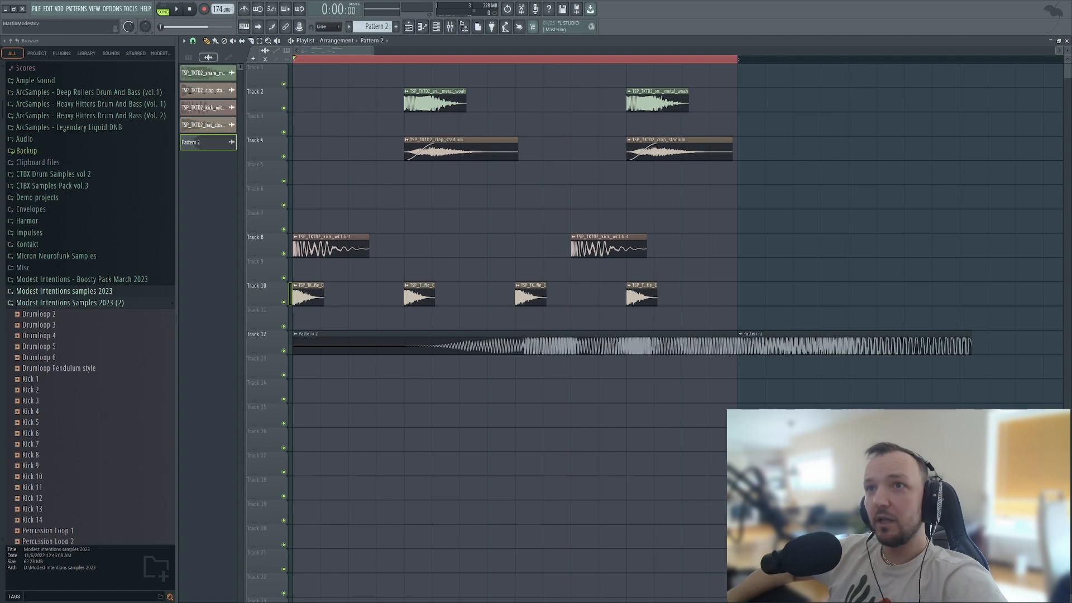
left_click_drag(799, 345, 355, 393)
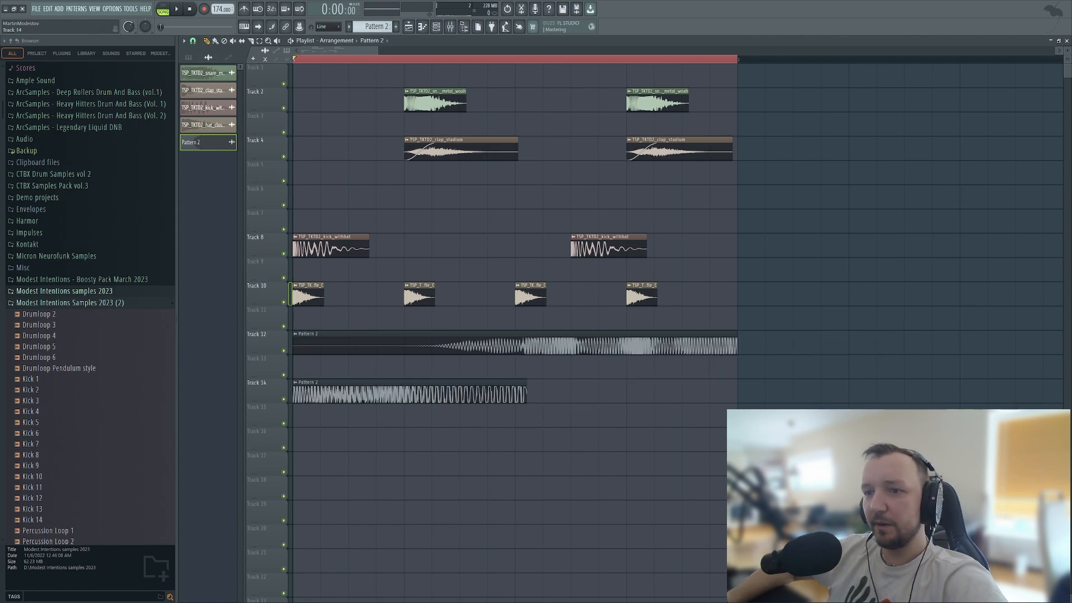
Make the Track 14 audio clip unique and turn off its reverse effect.
right_click(294, 386)
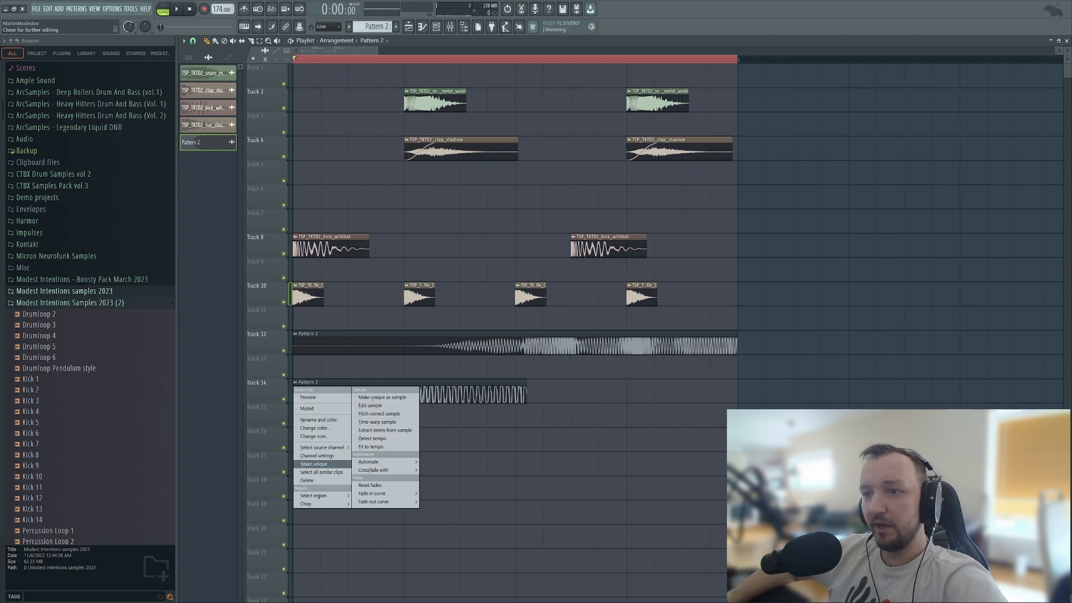
left_click(314, 464)
double_click(336, 394)
left_click(319, 192)
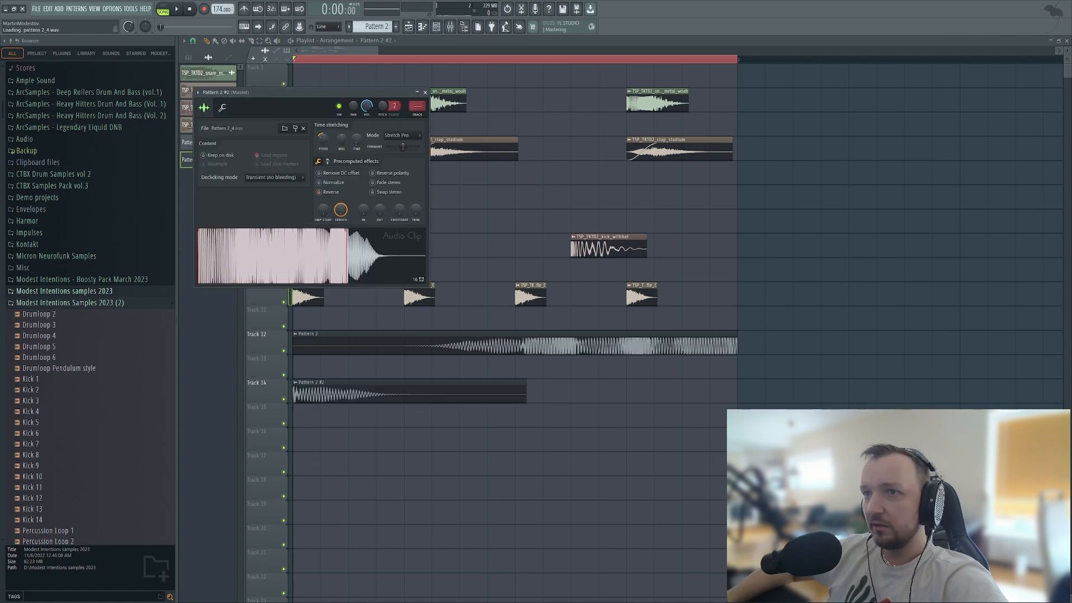
Arrange three consecutive three-step copies of the opening of Pattern 2 #2 on Track 14 and play the loop.
key("Escape")
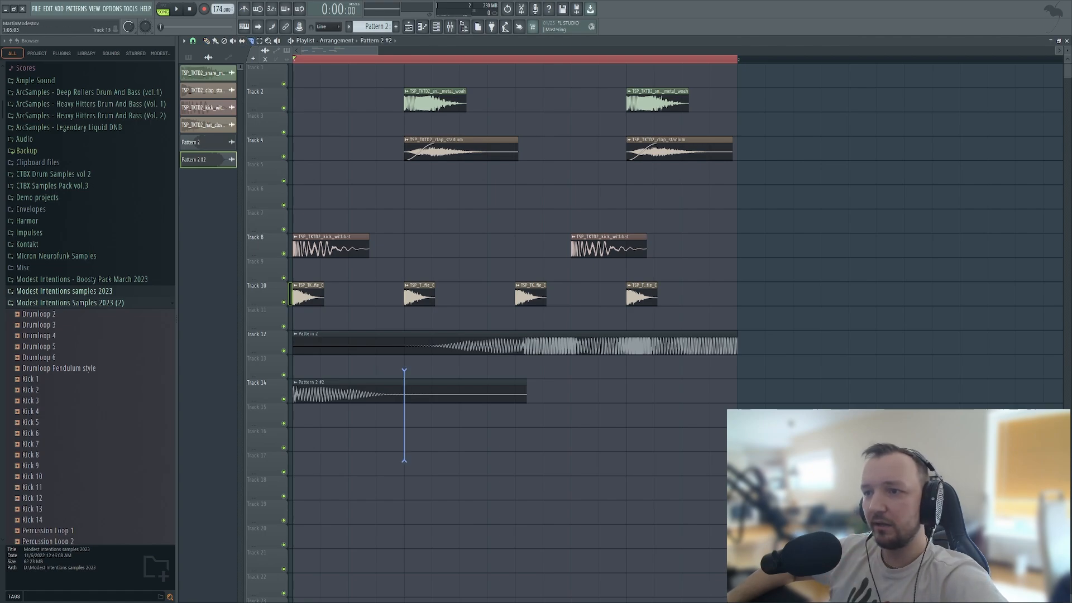
key("space")
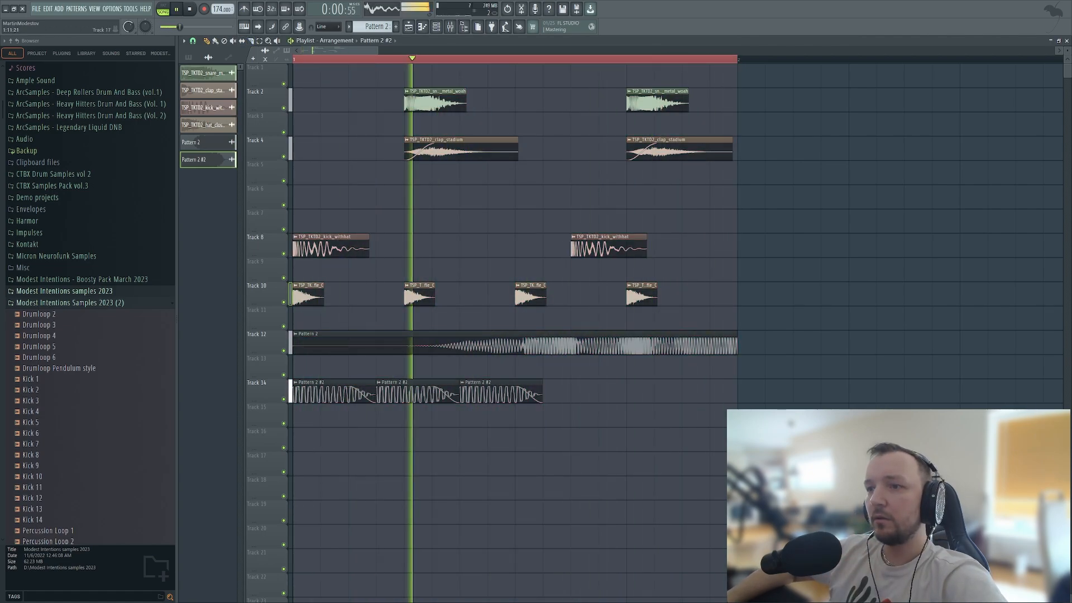
key("space")
Route the Pattern 2 #2 and Pattern 2 audio clips to mixer track 1 and rename that track ALL BASS.
double_click(524, 391)
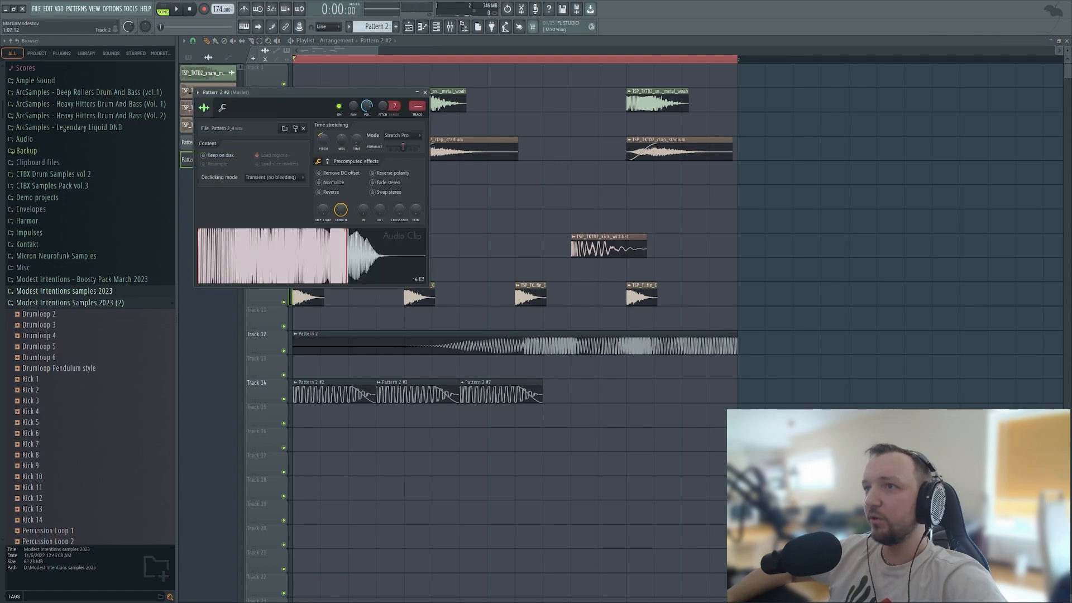
key("Escape")
double_click(505, 390)
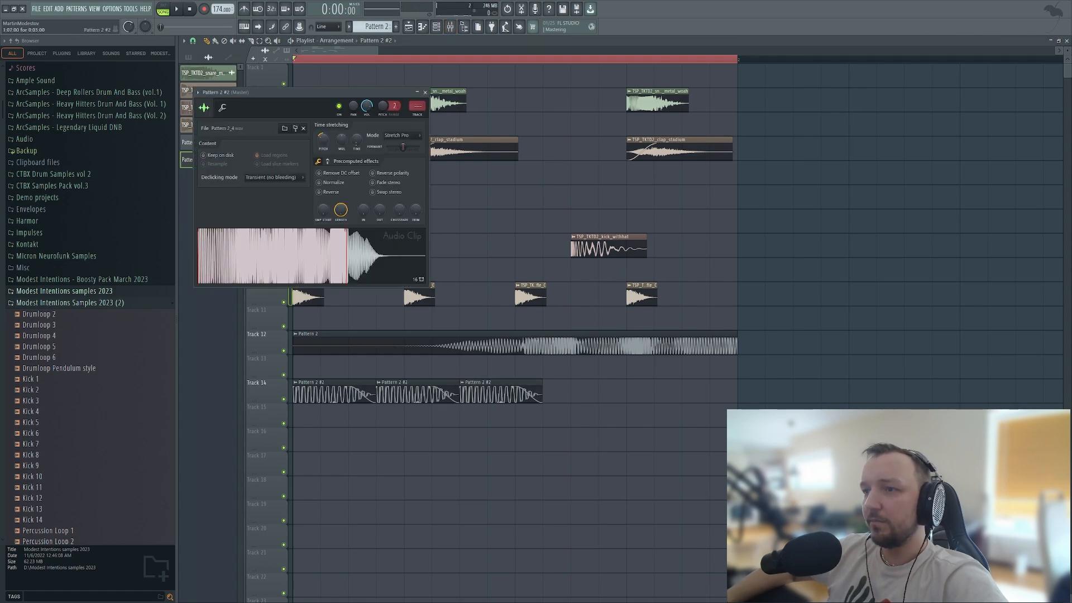
double_click(417, 106)
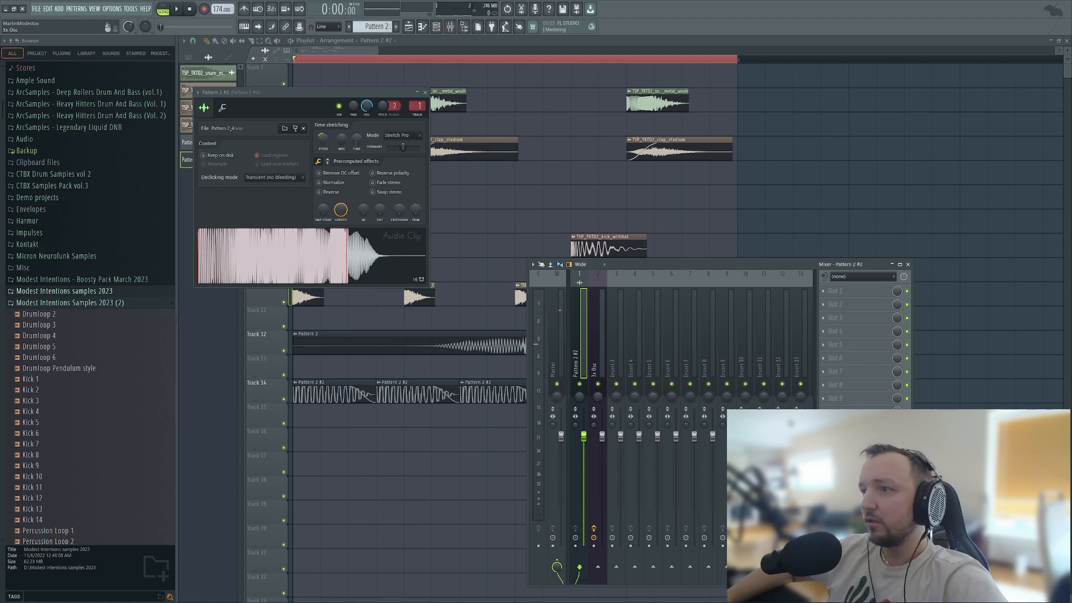
key("F2")
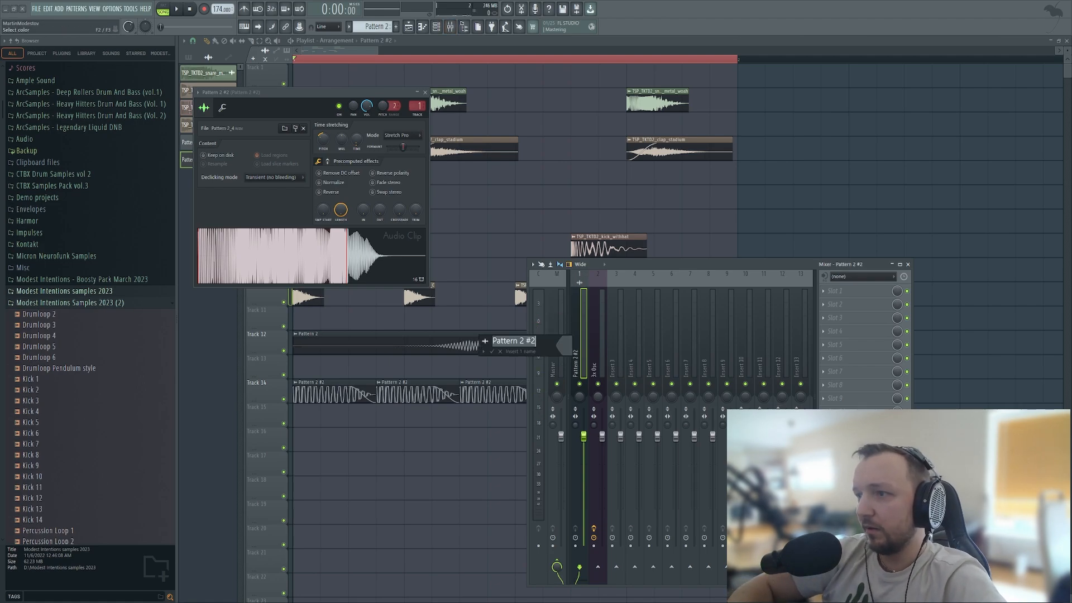
key("Return")
key("Escape")
key("Escape")
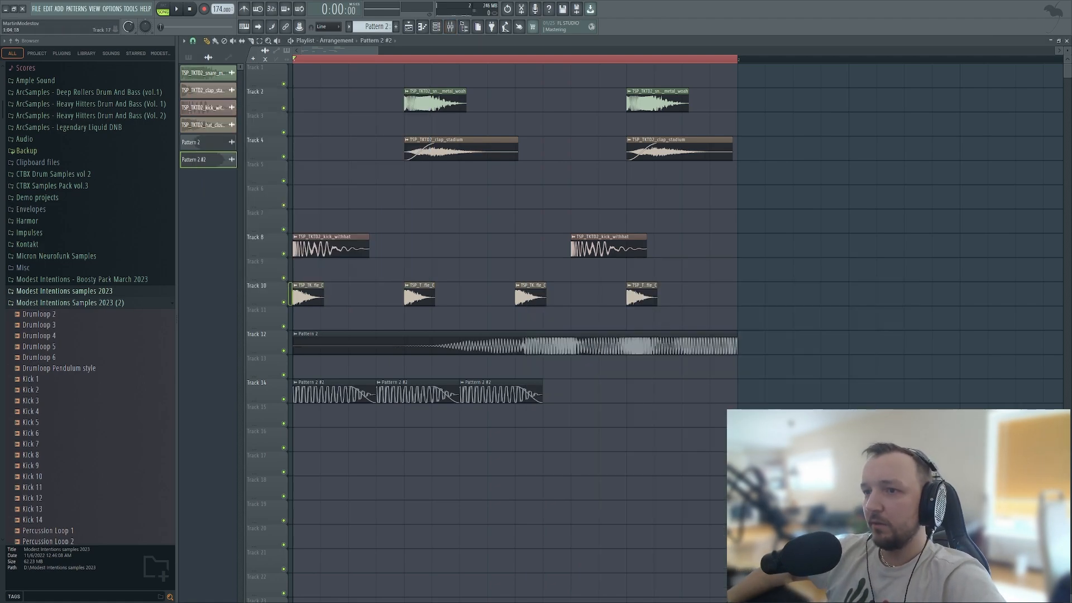
double_click(475, 342)
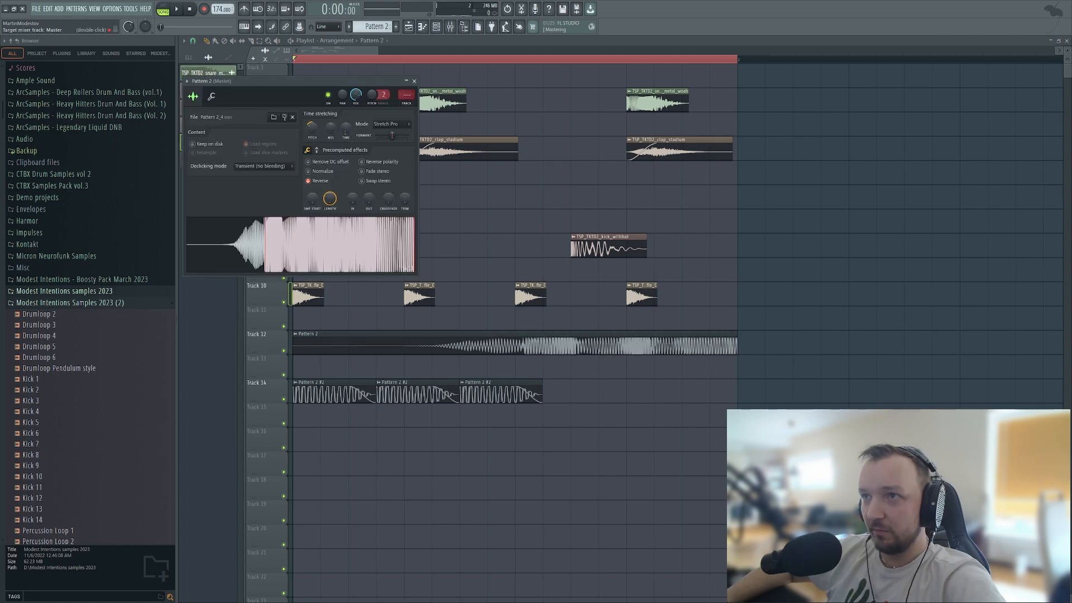
Add a MIDI Out channel and show the channel rack.
left_click(59, 8)
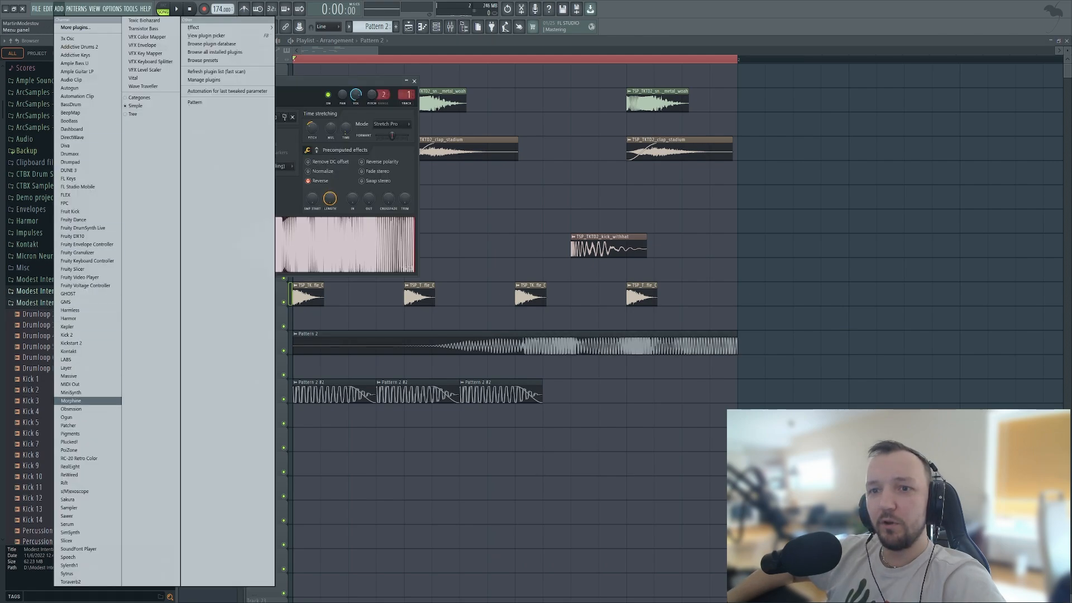
left_click(88, 384)
left_click(436, 26)
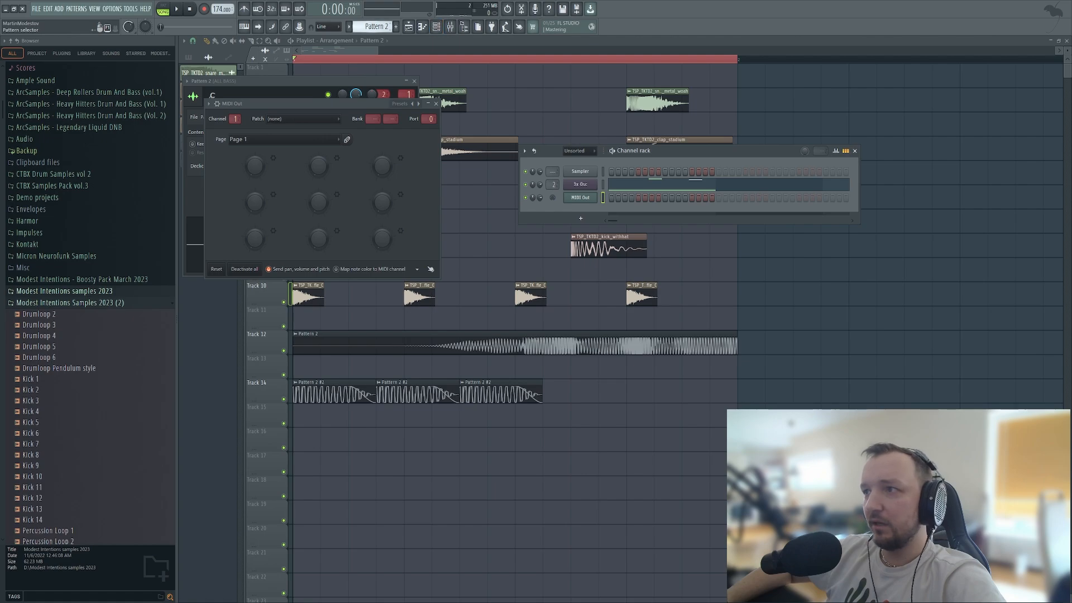
In new Pattern 3, set MIDI Out hits on steps 1, 5, 11 and 13 and place the pattern at the start of Track 16.
left_click(396, 26)
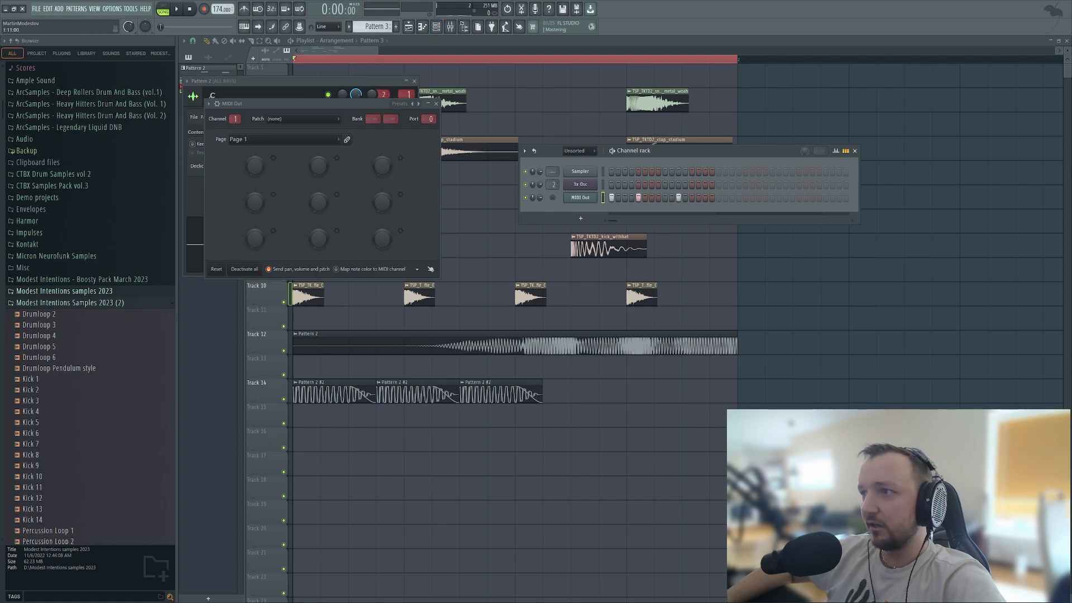
left_click_drag(551, 440, 299, 436)
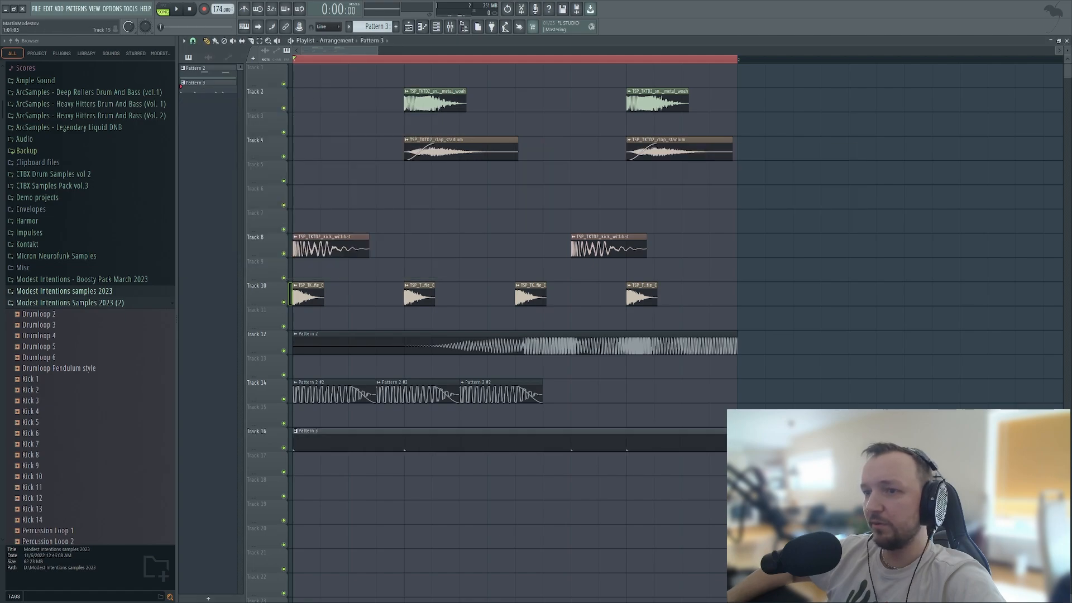
Isolate Tracks 12, 14 and 16 by muting all other tracks, and play the loop.
right_click(283, 399)
left_click(284, 351)
key("space")
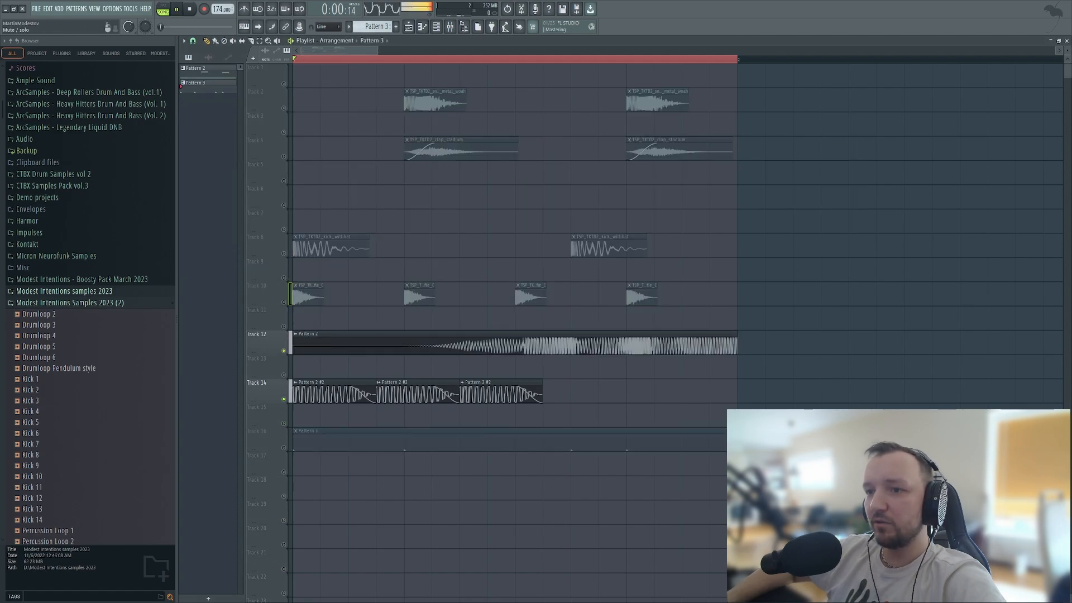
left_click(284, 447)
Load Kickstart 2 in slot 2 of the ALL BASS mixer track and open the MIDI port settings in its wrapper.
left_click(450, 27)
key("space")
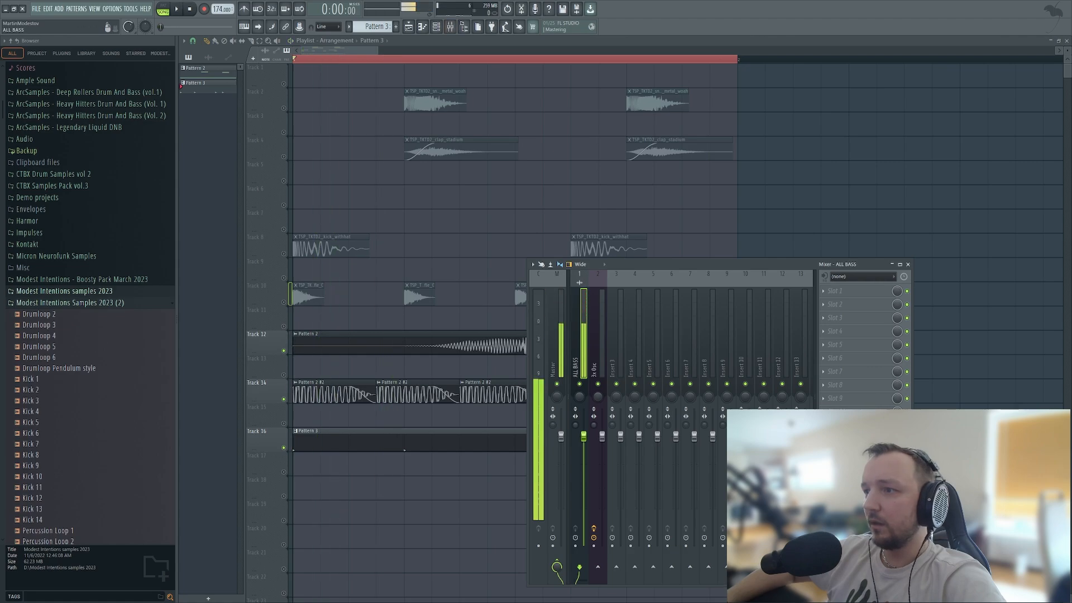
left_click(823, 304)
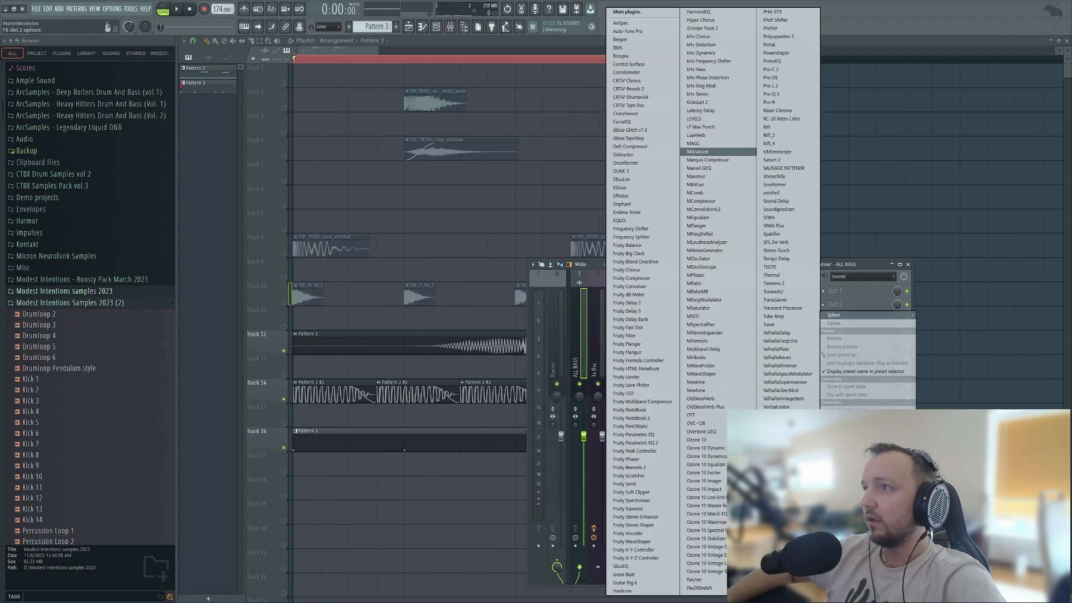
left_click(698, 102)
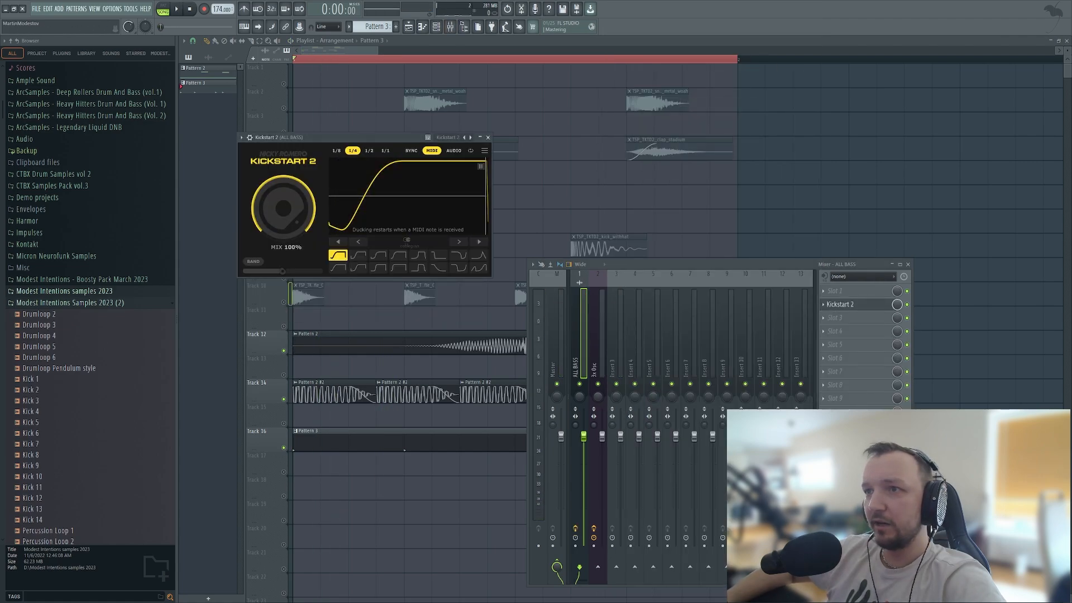
left_click(249, 138)
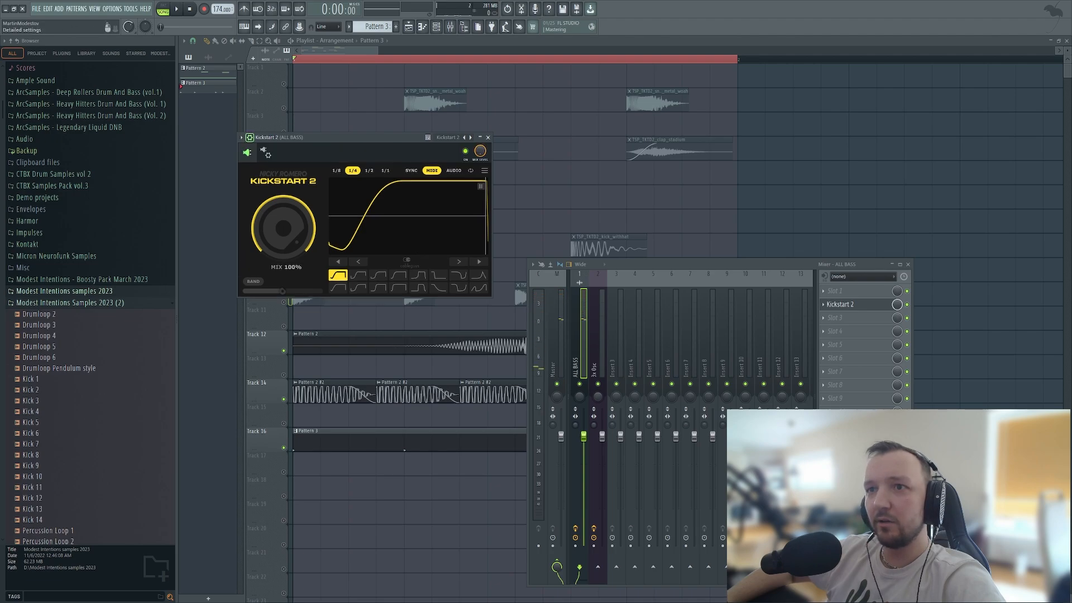
left_click(266, 153)
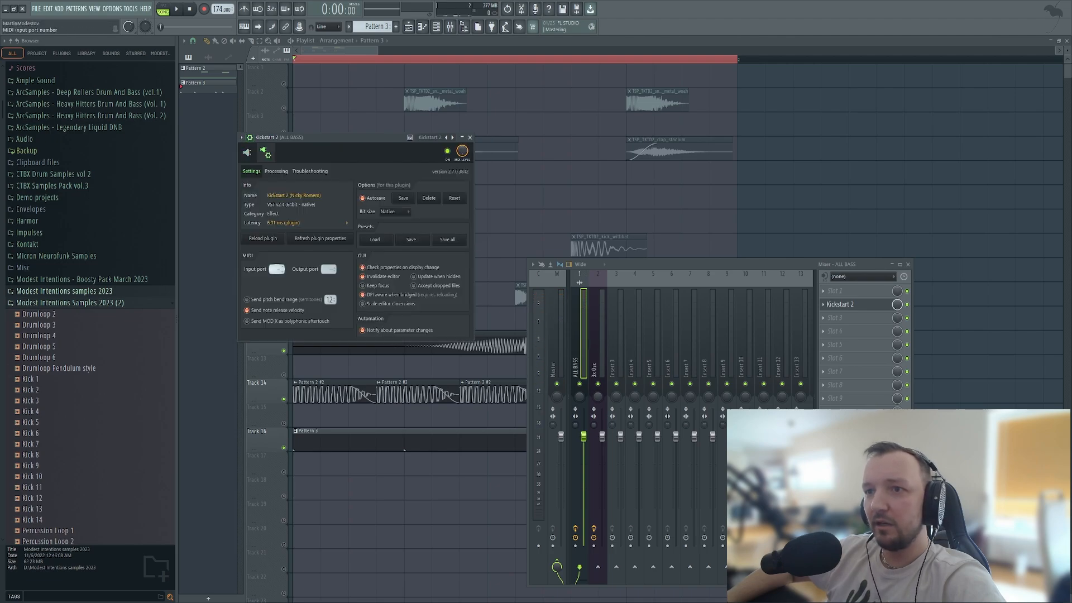
key("F12")
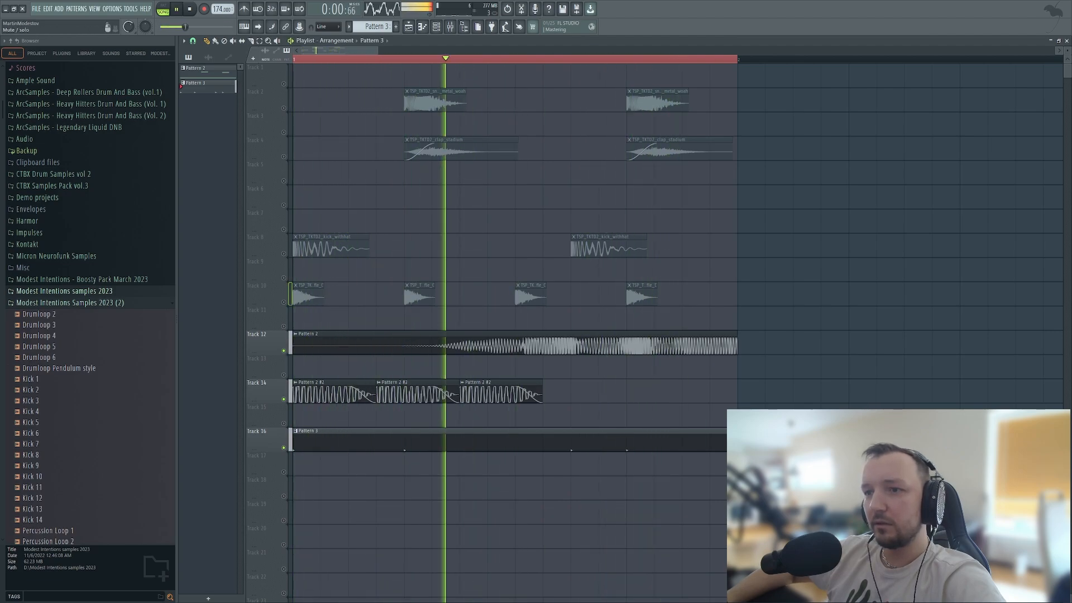
Unmute all playlist tracks and play the loop with the drums and bass together.
key("space")
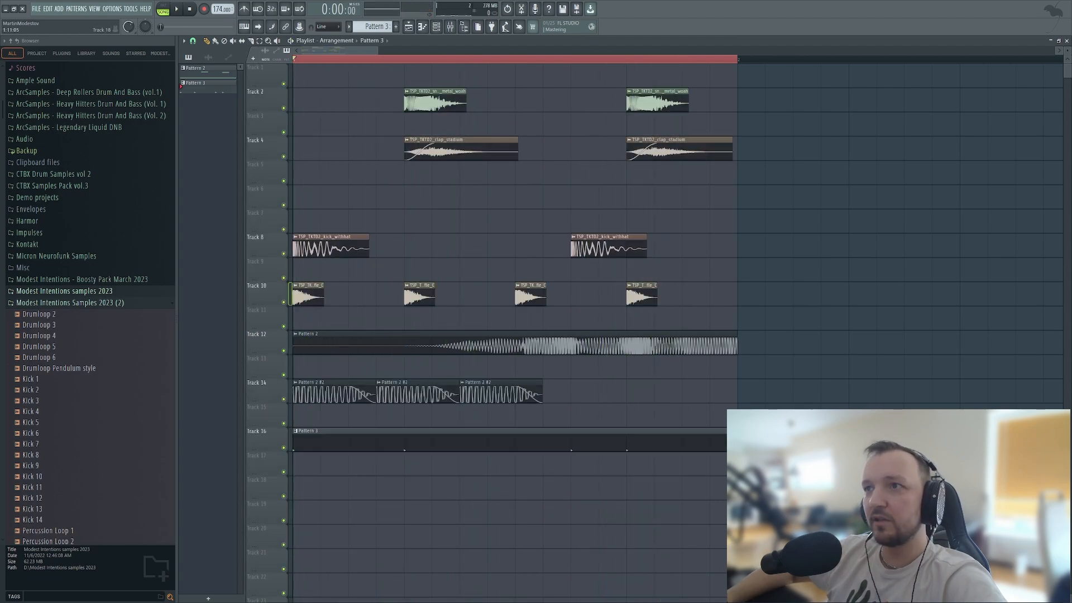
key("space")
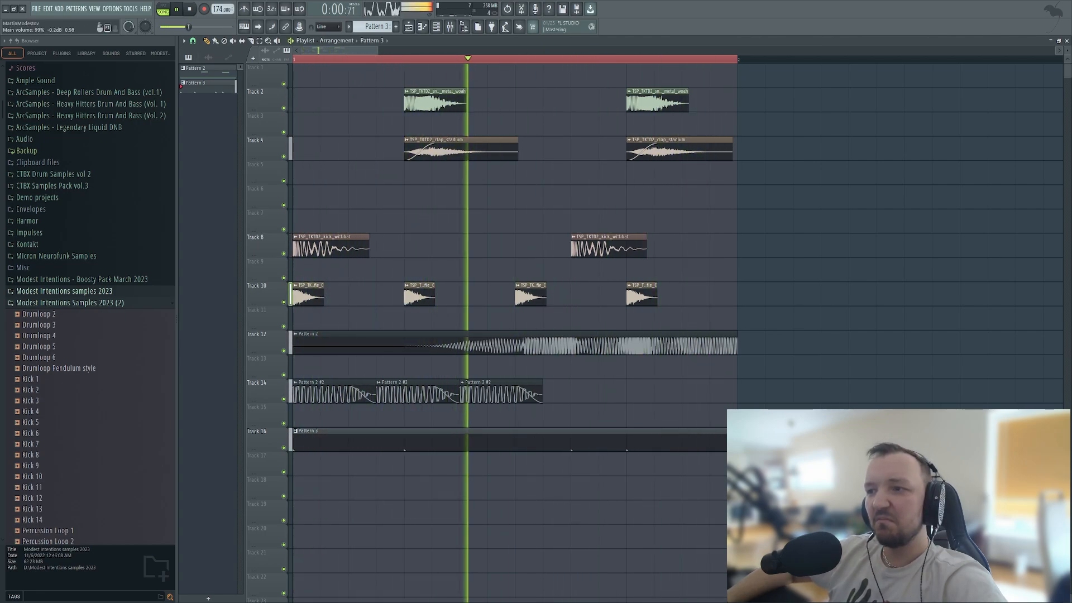
key("space")
Duplicate all clips from bar 1 into bar 2 and set the loop region across both bars.
scroll(800, 366, "down", 3)
left_click_drag(714, 474, 292, 65)
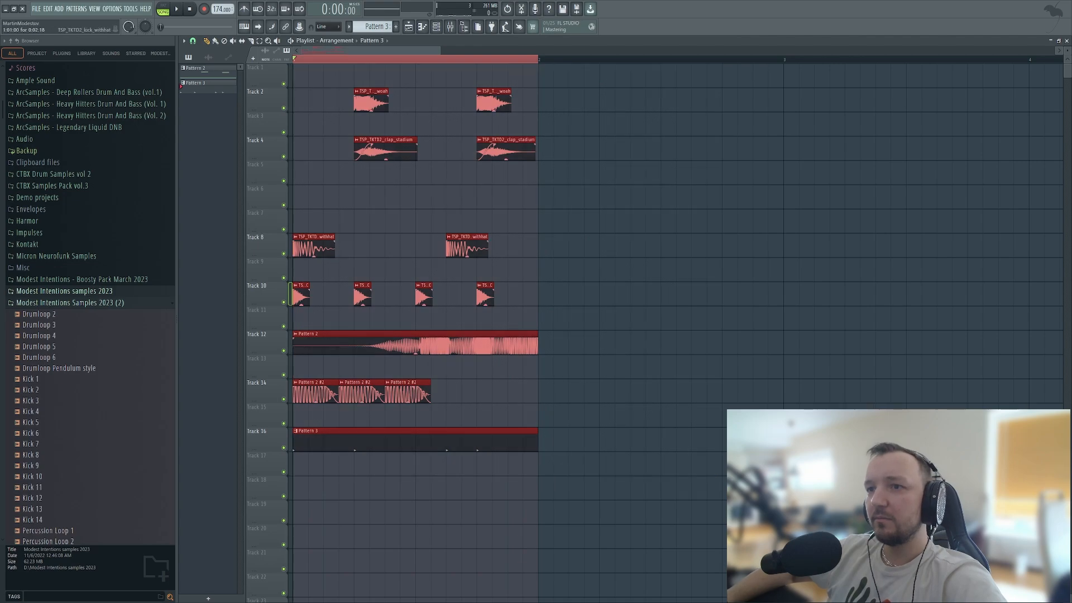
key("ctrl+b")
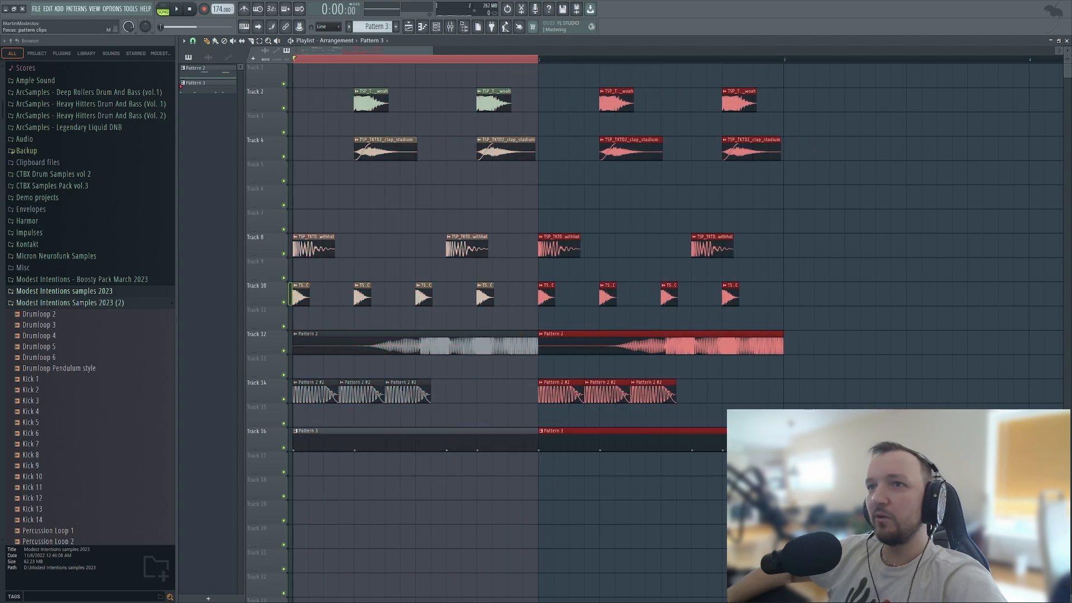
scroll(556, 362, "up", 5)
key("ctrl+d")
scroll(394, 362, "down", 8)
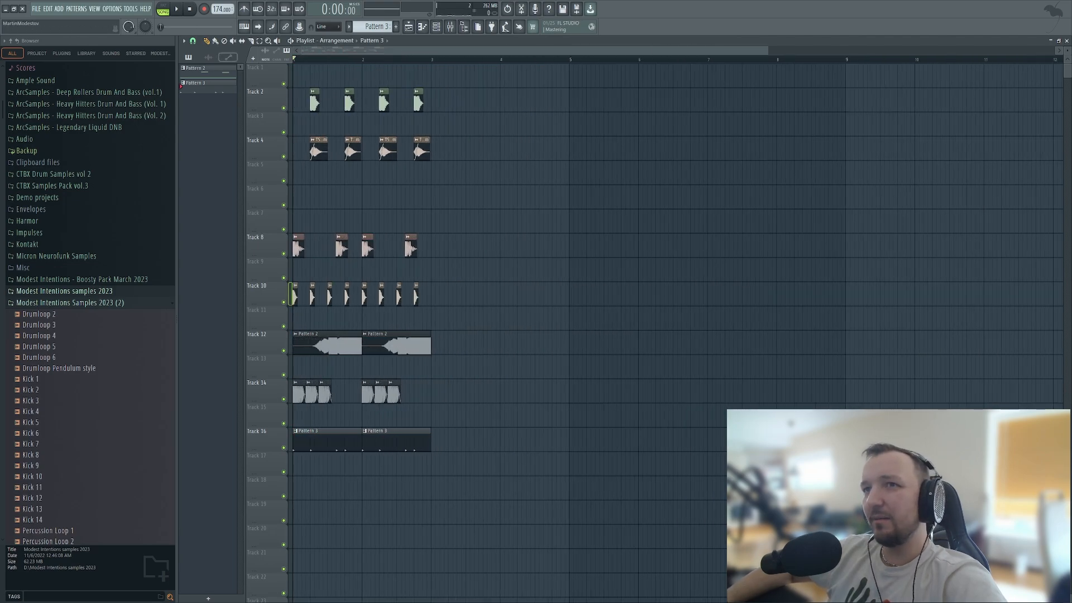
scroll(475, 509, "up", 5)
key("ctrl+a")
key("ctrl+Return")
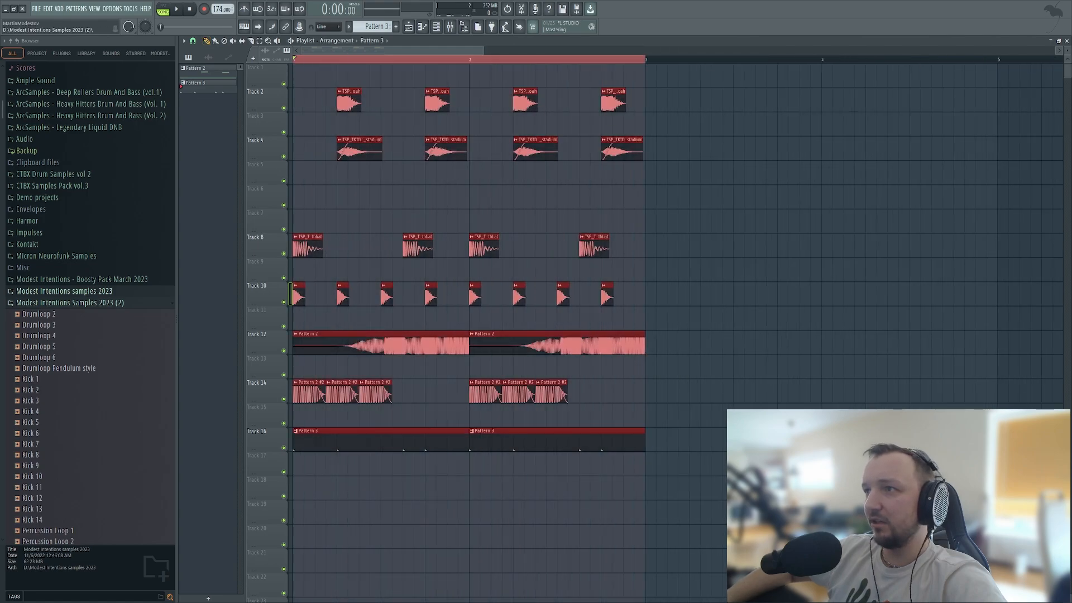
key("ctrl+d")
Open the Pattern 2 #2 audio clip's settings and view its available time-stretching modes.
double_click(376, 384)
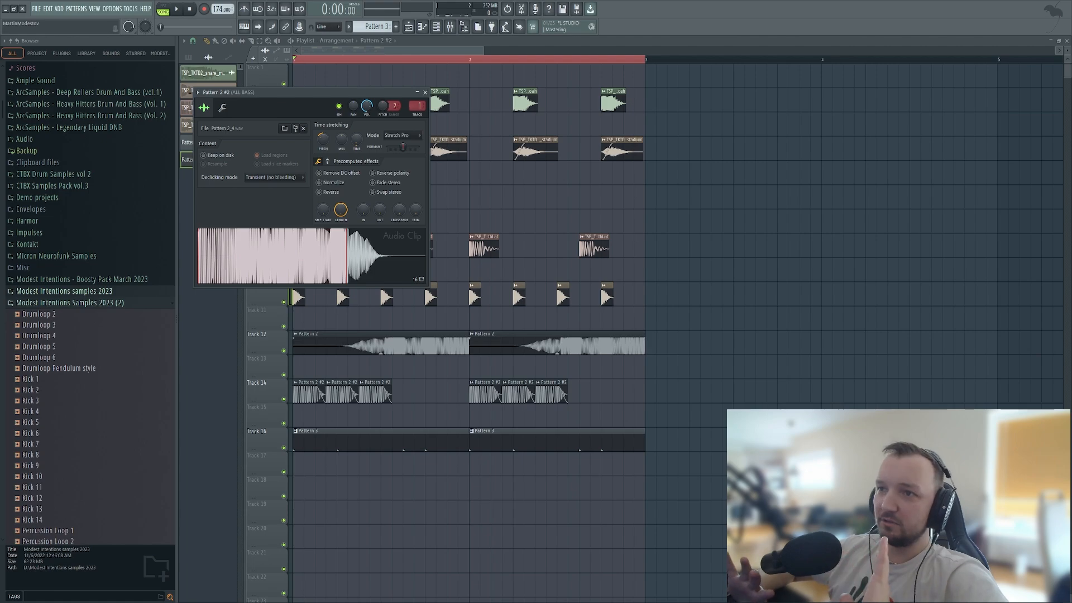
left_click(403, 136)
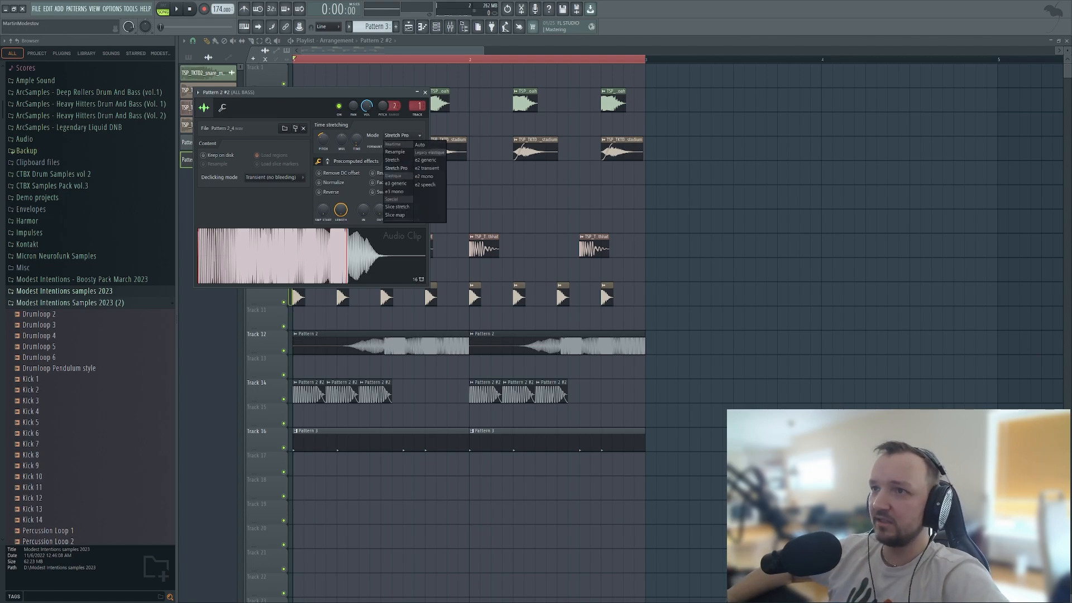
left_click(711, 270)
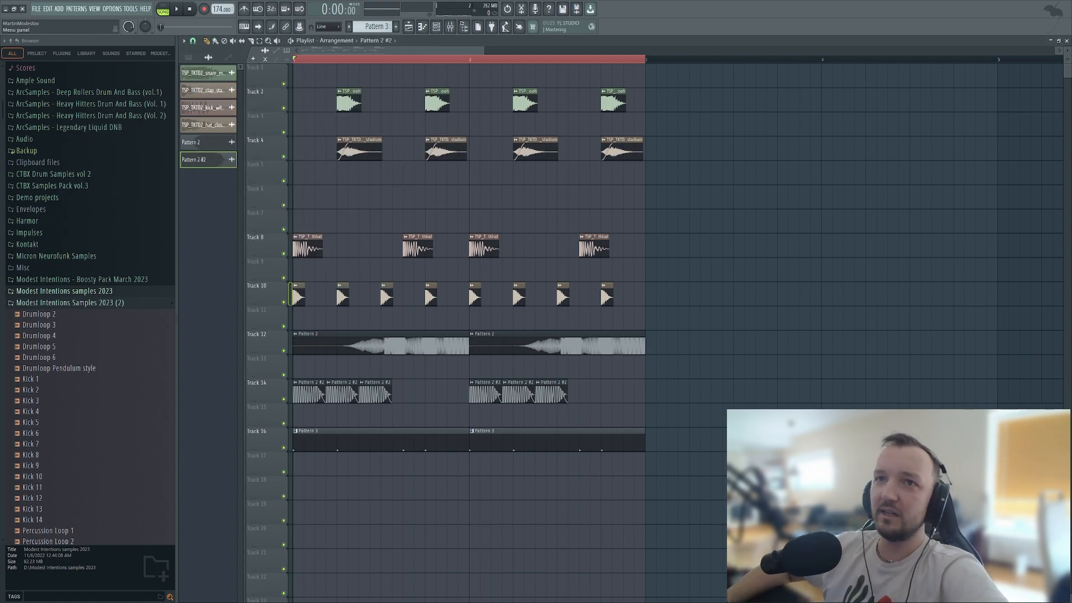
Add a second 3x Osc channel and create the new Pattern 5 for it.
left_click(59, 8)
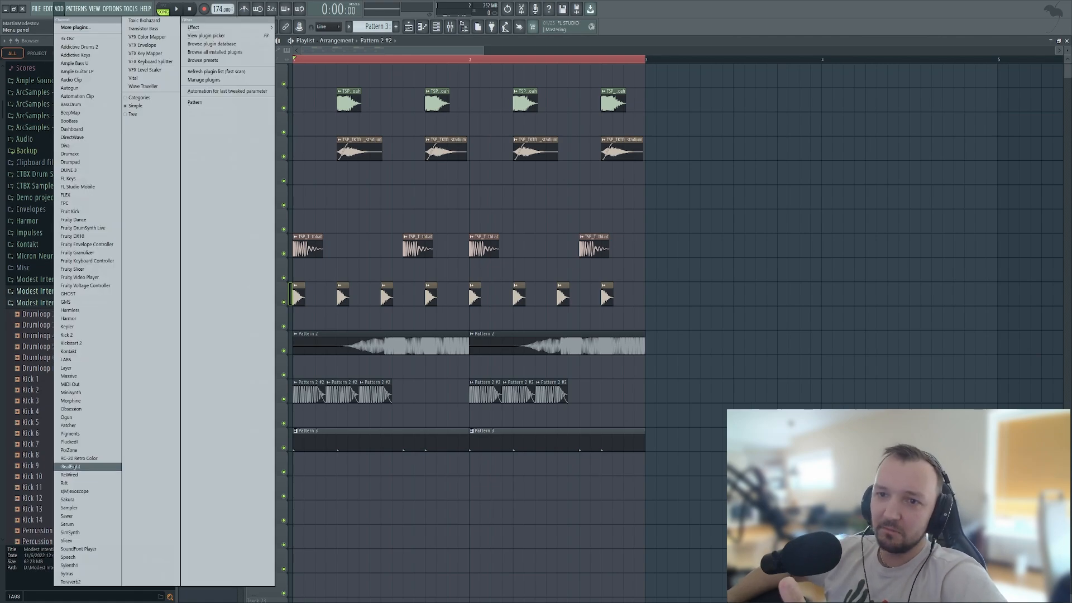
left_click(604, 488)
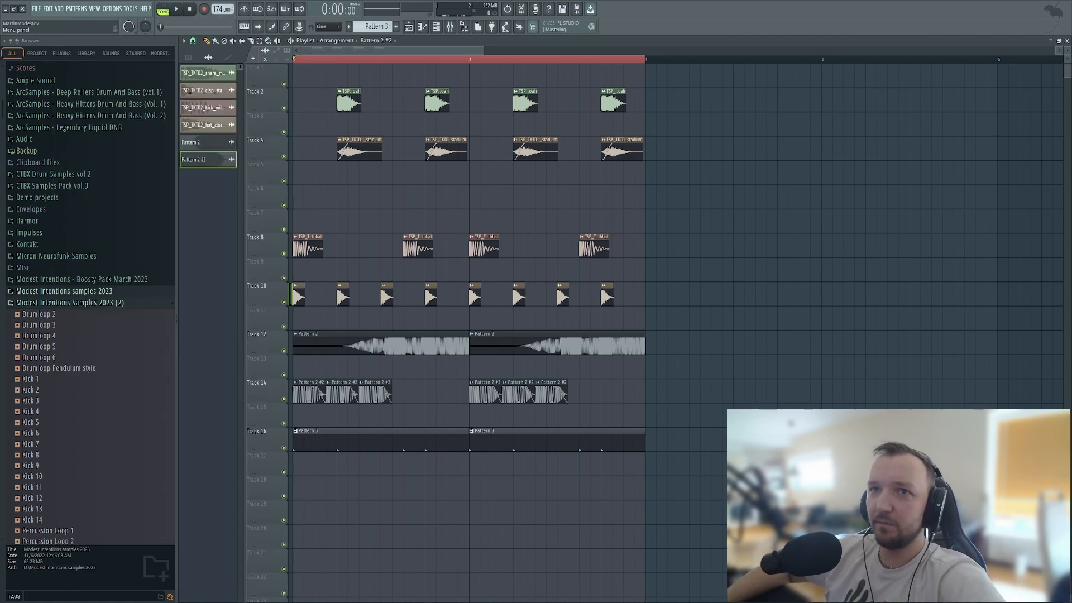
left_click(58, 9)
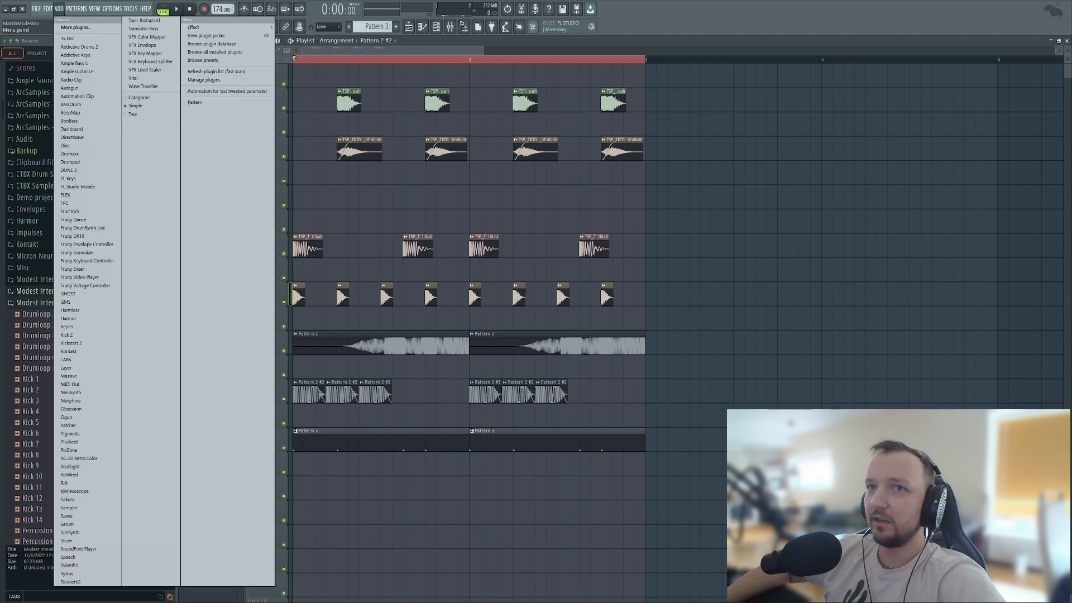
left_click(68, 38)
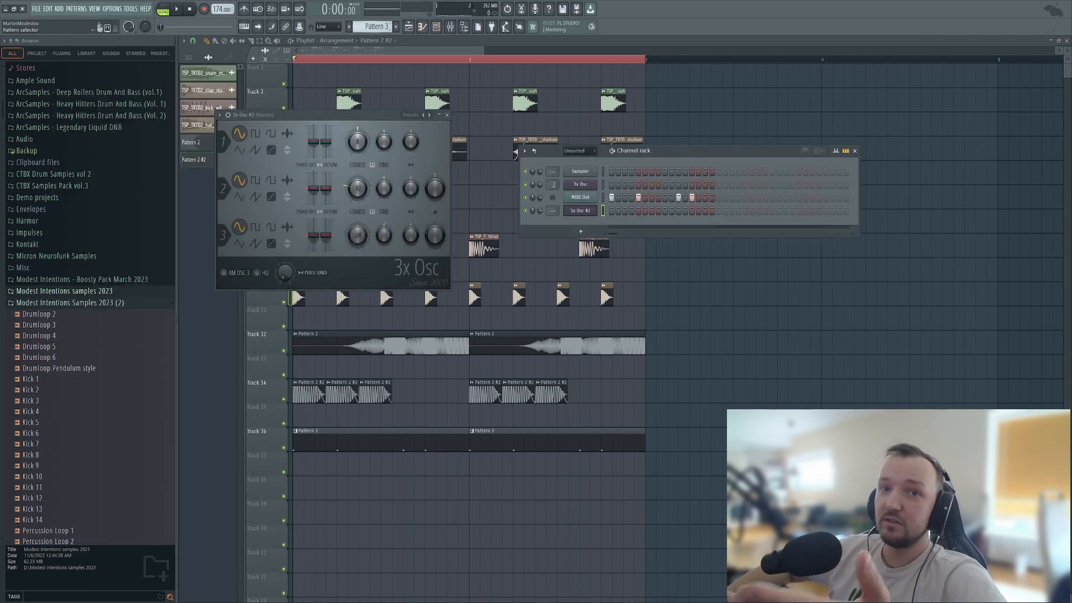
left_click(396, 27)
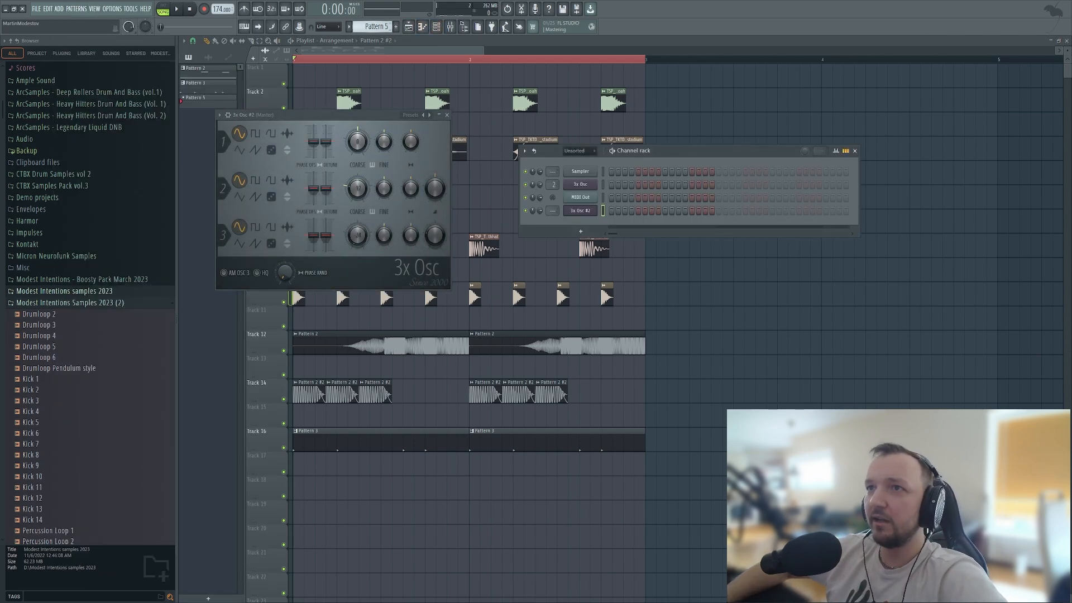
Route the 3x Osc #2 channel to mixer track 2 and open its piano roll.
right_click(592, 210)
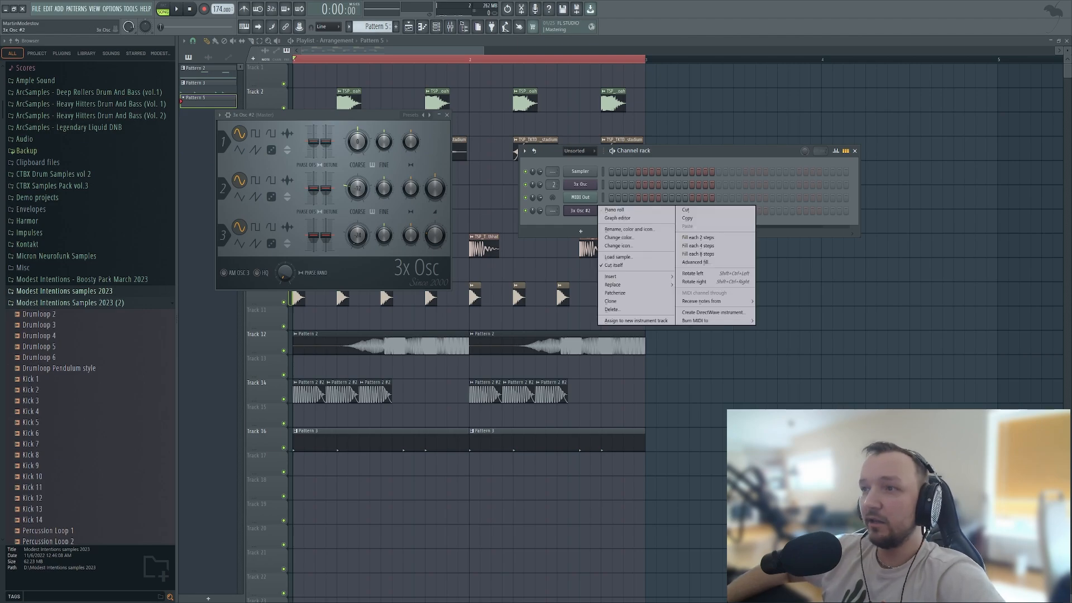
left_click_drag(553, 210, 553, 205)
right_click(593, 211)
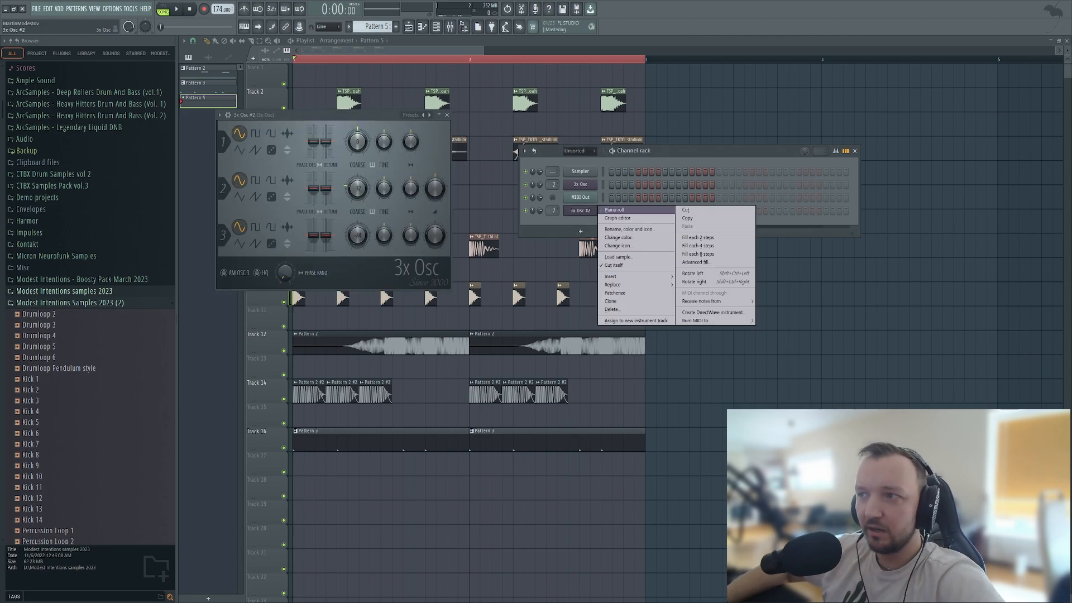
left_click(614, 210)
Draw a long F4 note from the start of Pattern 5, with a slide note on F#4 and another on F3 at bar 2.
left_click(528, 287)
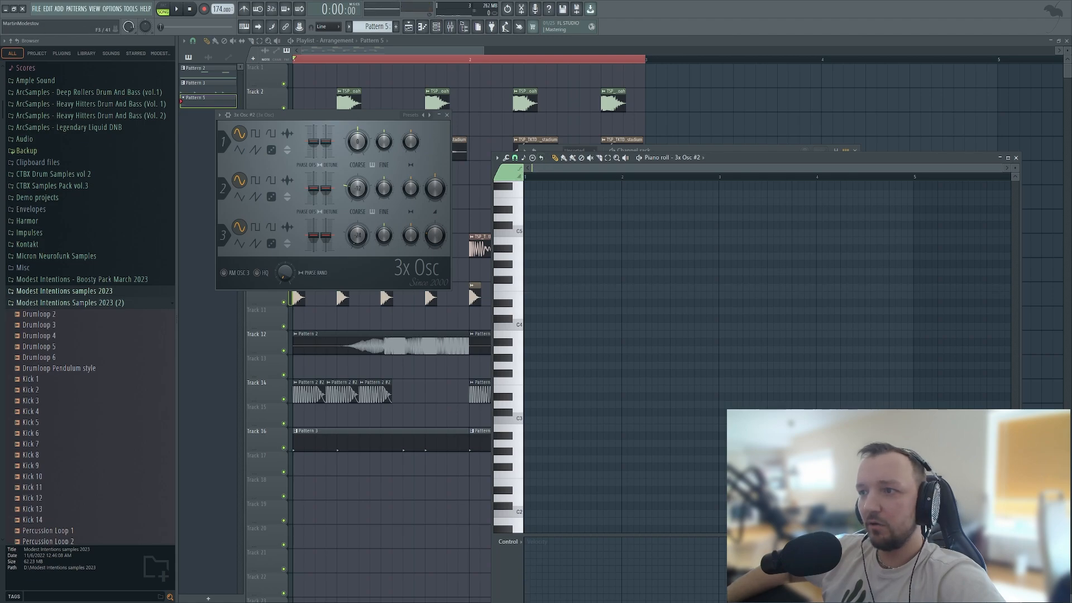
left_click(528, 381)
right_click(528, 380)
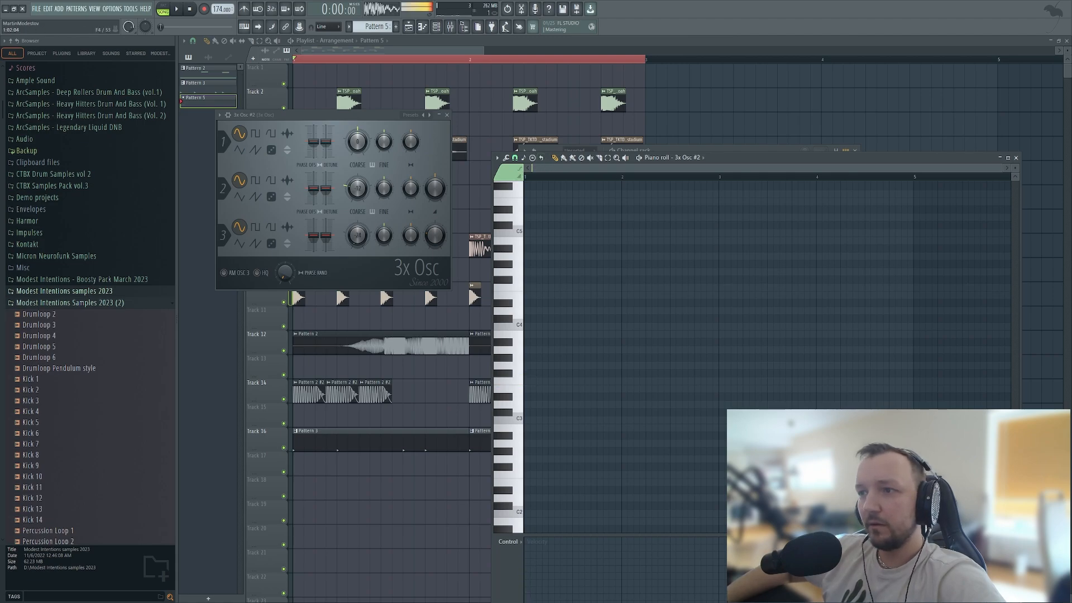
left_click_drag(528, 287, 633, 287)
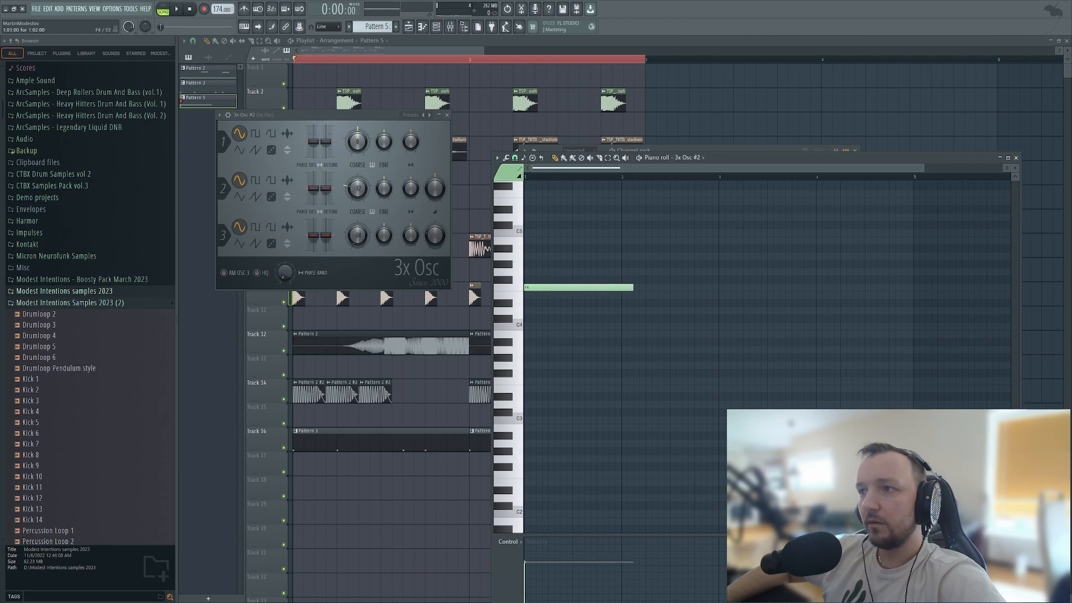
left_click(557, 279)
left_click(626, 381)
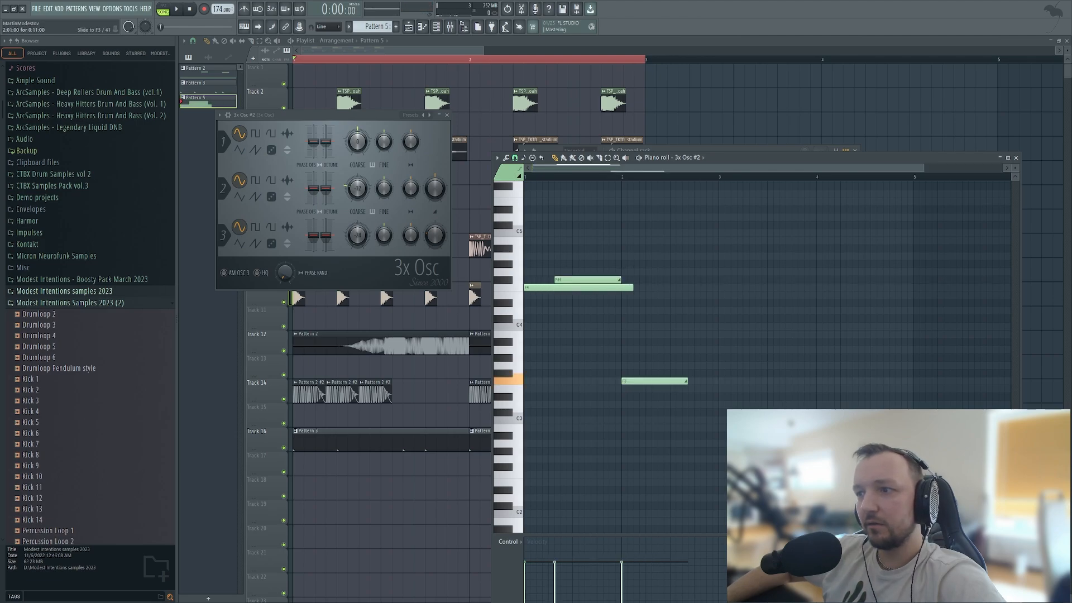
key("space")
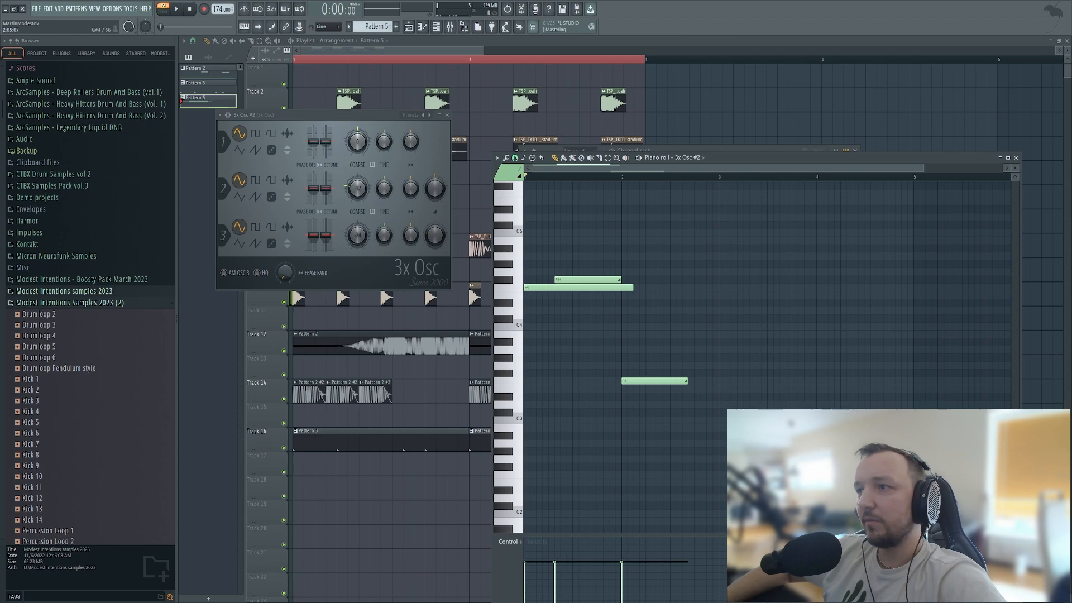
Lengthen the long F4 note to two bars, and shorten the F3 slide note and start it slightly after bar 2.
left_click_drag(633, 287, 730, 287)
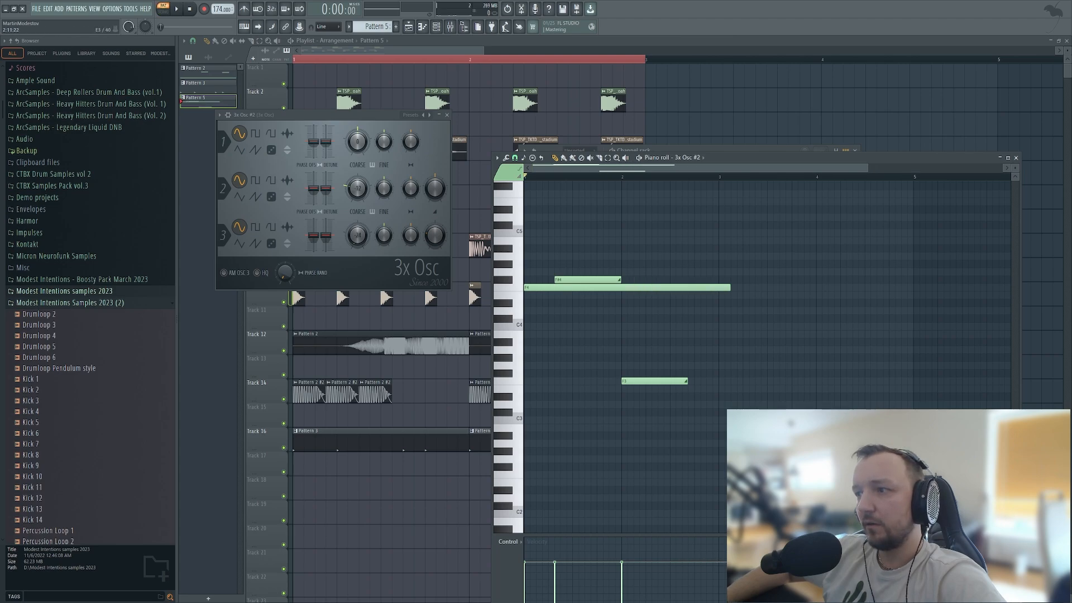
key("space")
left_click_drag(686, 381, 660, 381)
mouse_move(729, 288)
left_mouse_down()
mouse_move(706, 291)
mouse_move(717, 288)
left_mouse_up()
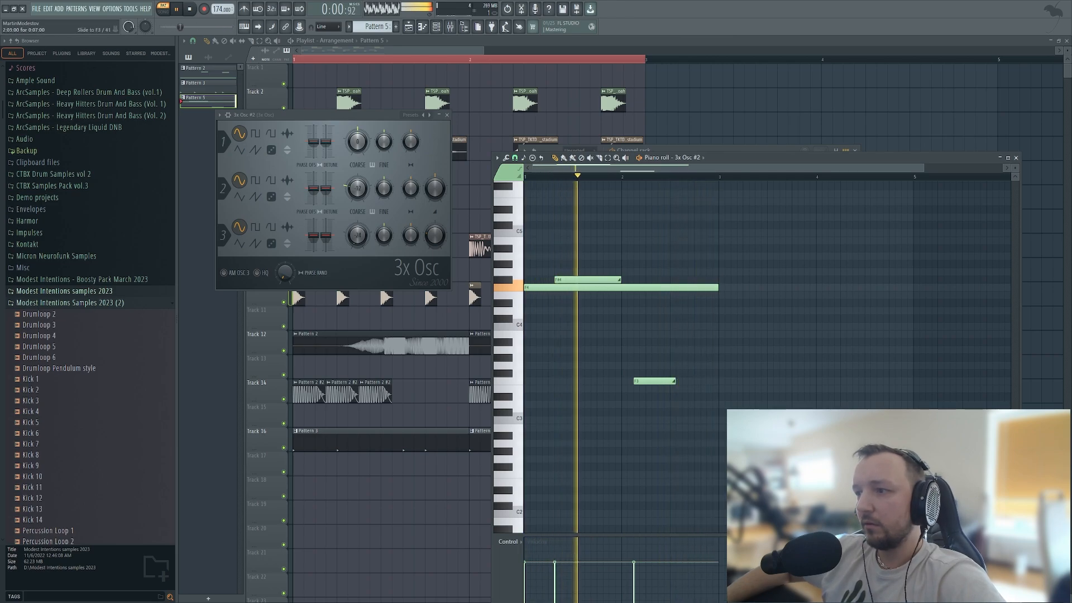
mouse_move(652, 381)
left_mouse_down()
mouse_move(652, 398)
mouse_move(652, 381)
left_mouse_up()
Move the long note and the upper slide note down one semitone to E4 and F4, and play the pattern.
key("space")
left_click_drag(605, 287, 614, 287)
key("space")
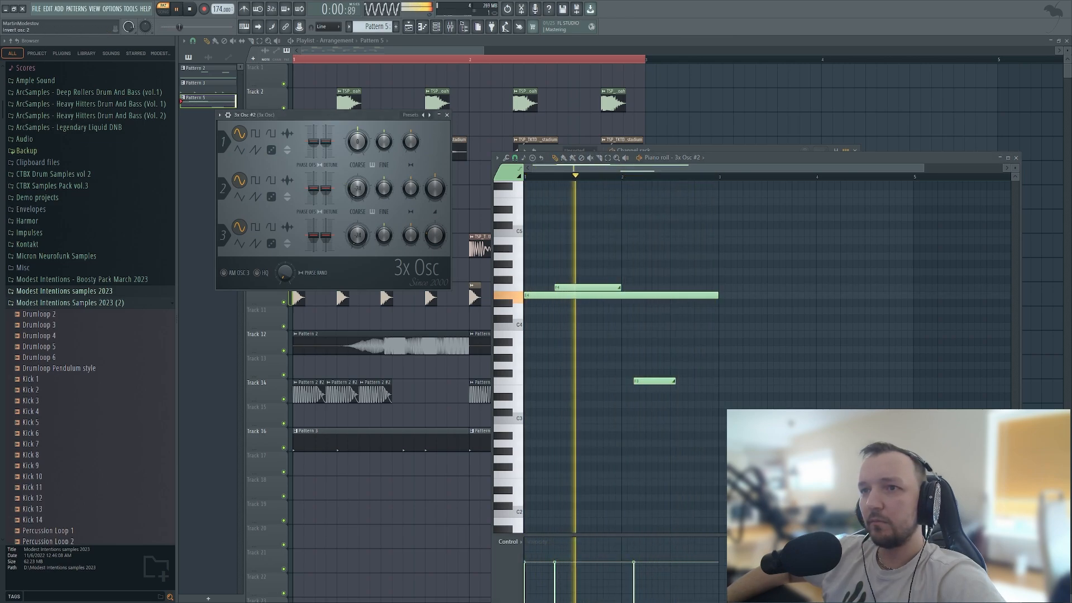
Switch oscillator 2 of 3x Osc #2 to the third waveform, adjust oscillator 3's fine pitch, and audition Pattern 5 with the channel rack shown.
left_click(271, 180)
left_click_drag(383, 235, 384, 249)
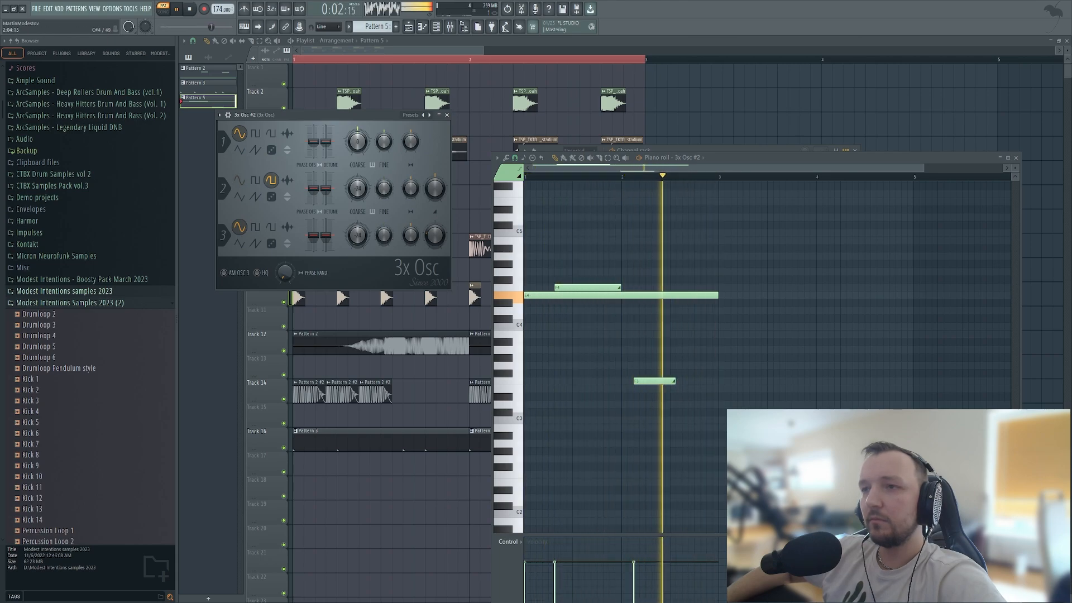
key("F6")
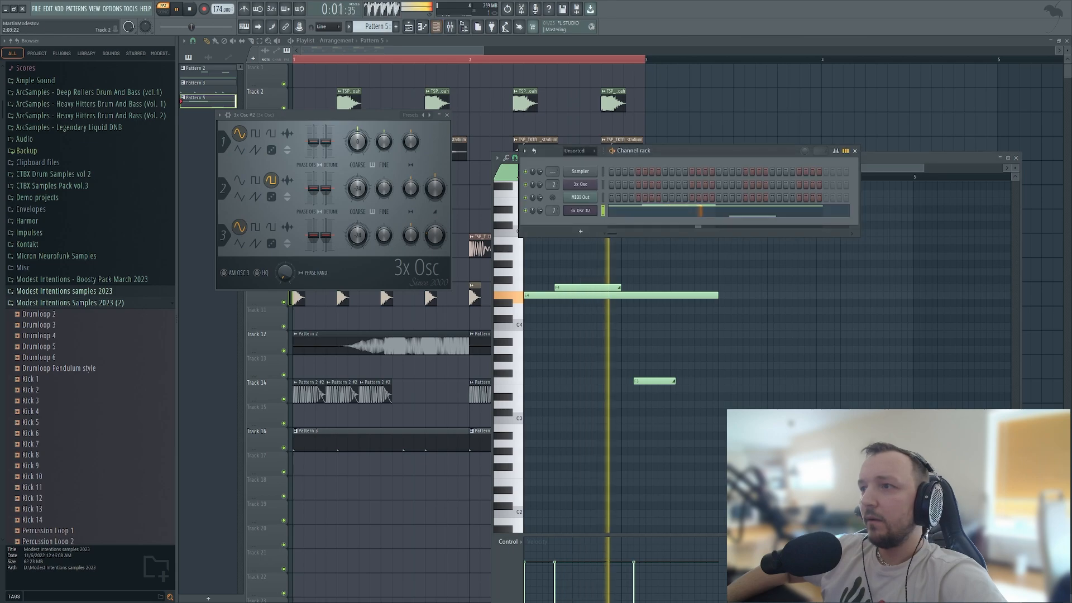
key("space")
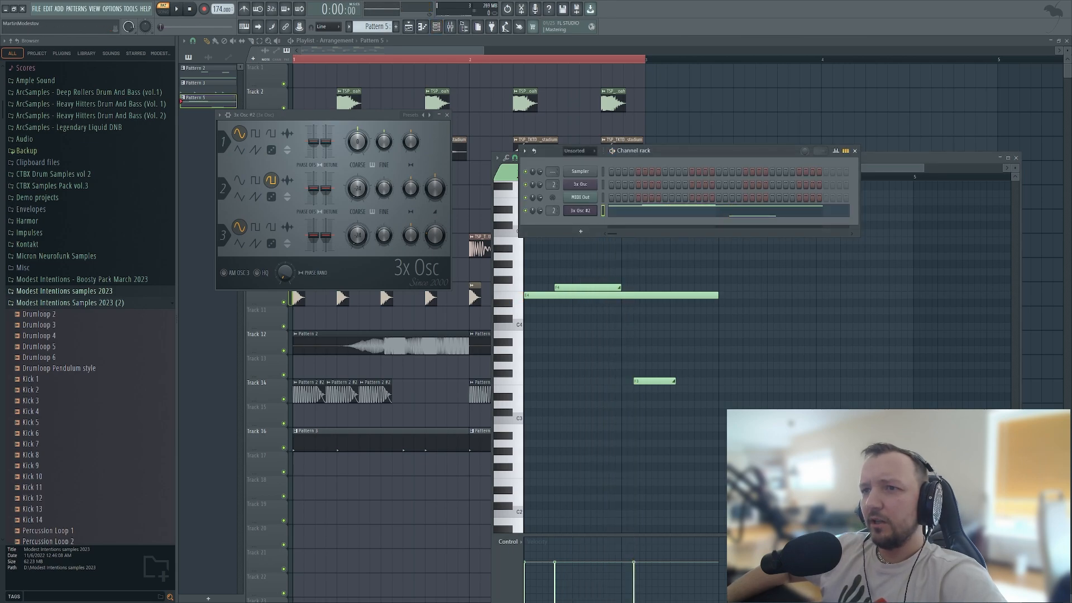
key("space")
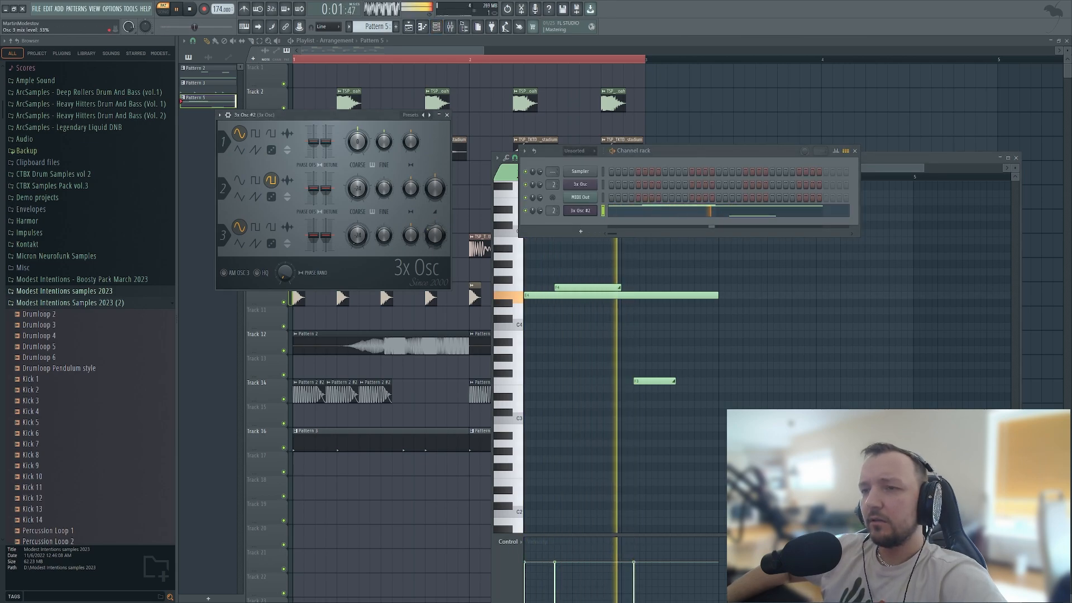
key("space")
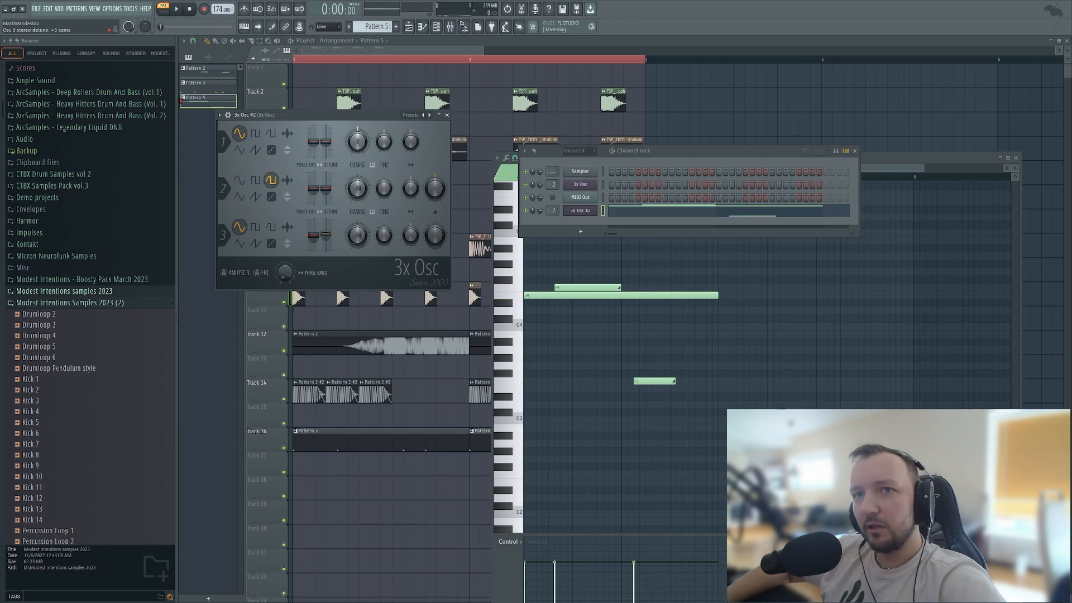
Play Pattern 5 once more and load Fruity Parametric EQ 2 in slot 2 of mixer Insert 3.
key("space")
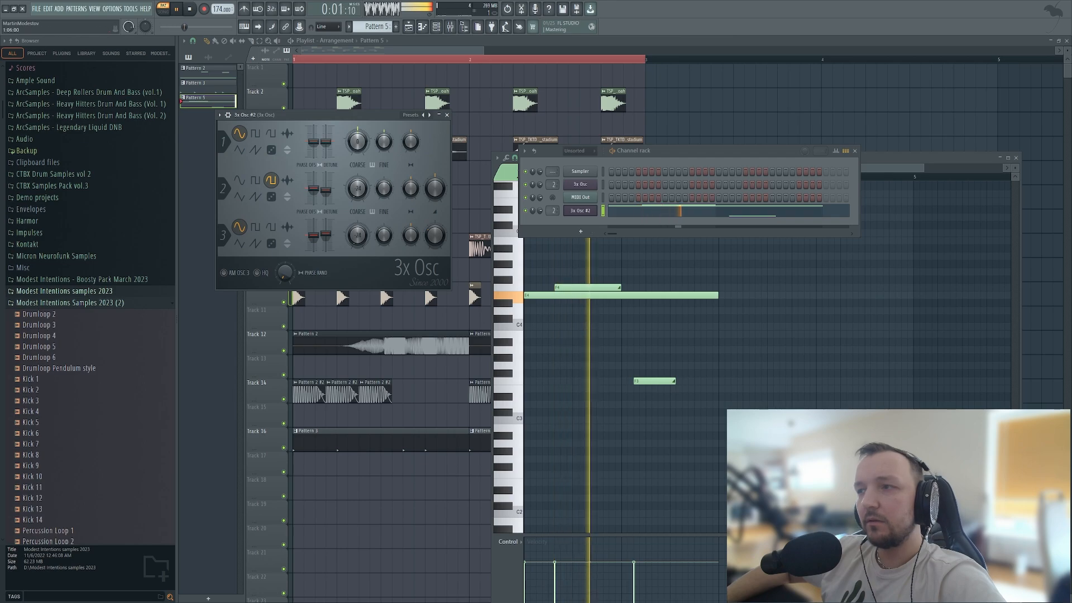
key("space")
left_click(450, 27)
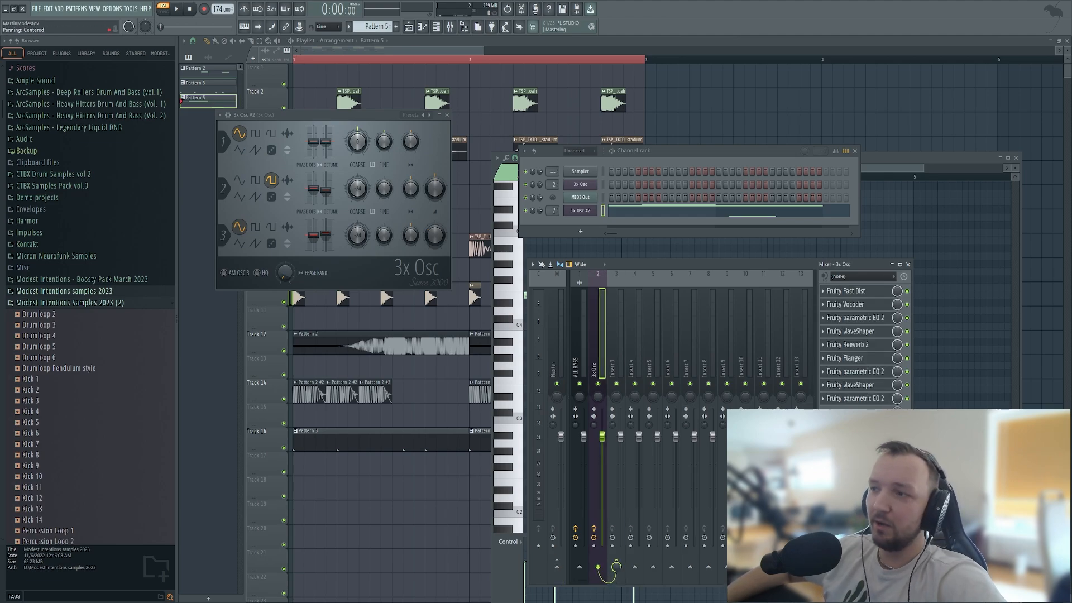
left_click(615, 358)
left_click(835, 304)
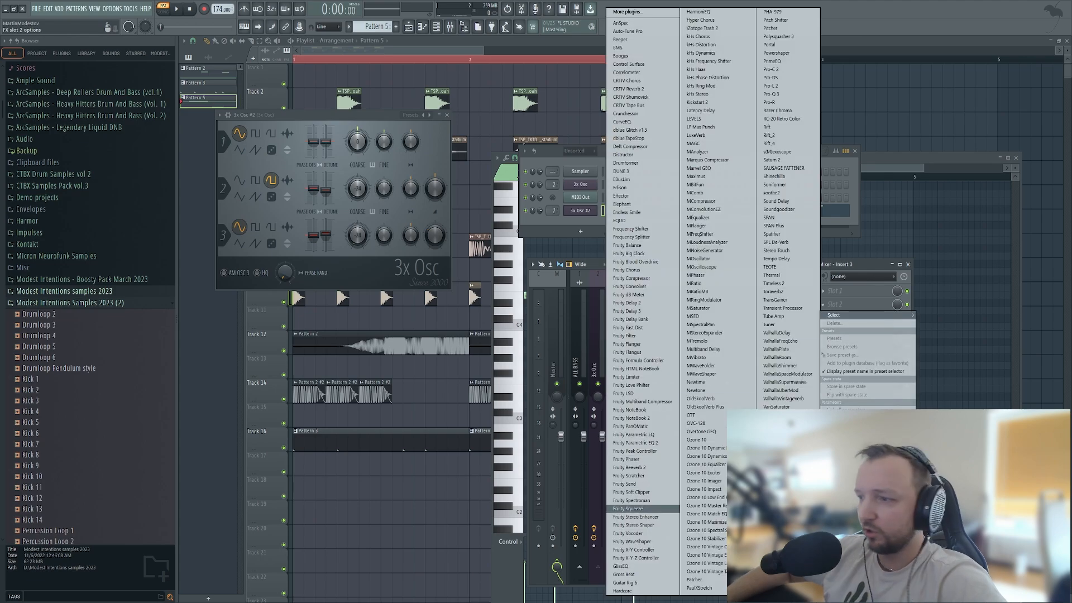
left_click(635, 442)
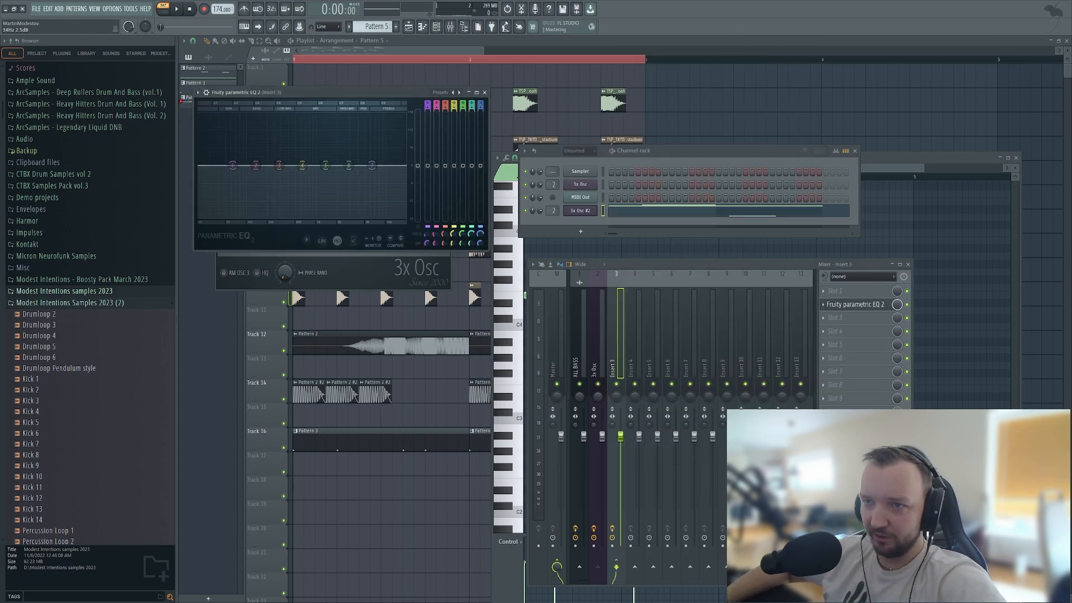
Boost EQ band 1 by about 11 dB around 83 Hz and pull band 4 down into a deep notch, auditioning the sound.
left_click_drag(236, 145, 241, 133)
key("space")
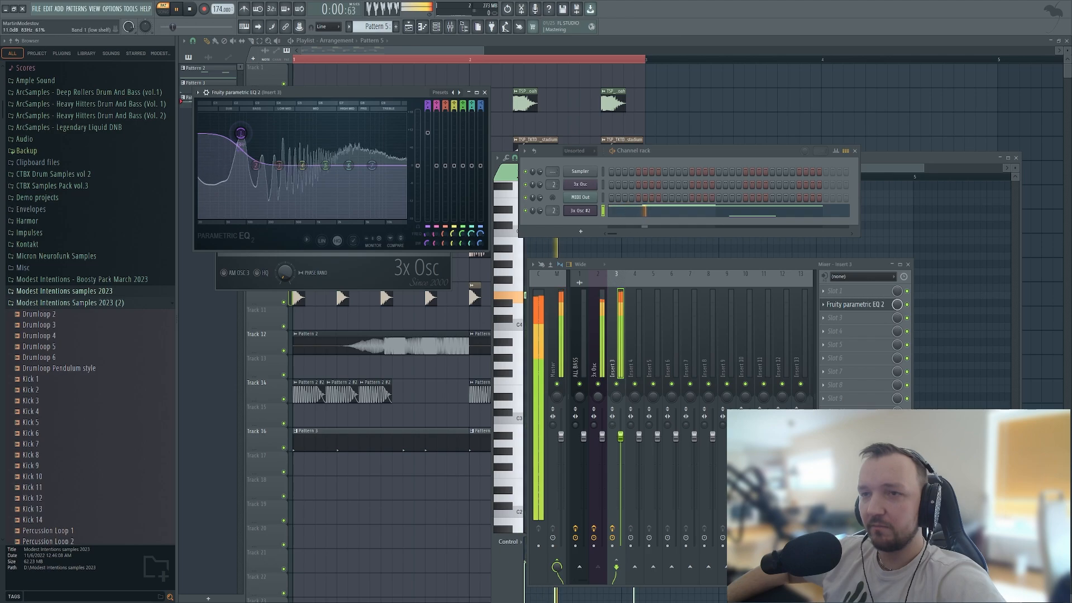
key("space")
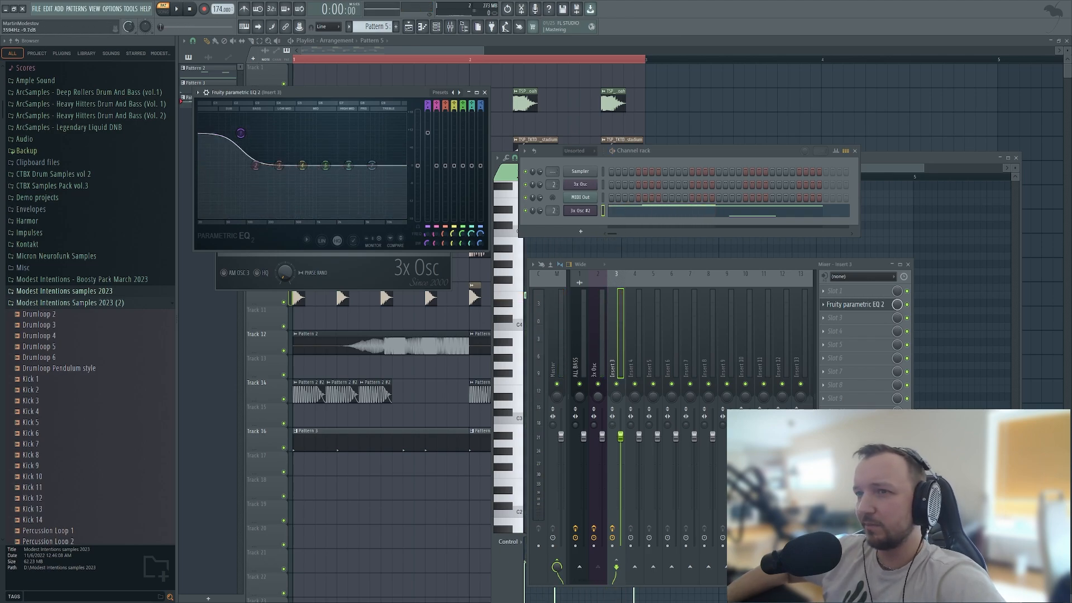
left_click_drag(302, 166, 300, 216)
key("space")
key("space")
key("space")
Create an automation clip for EQ band 4's frequency, close the open windows and move the clip to Track 18 at bar 4.
right_click(299, 215)
left_click(324, 234)
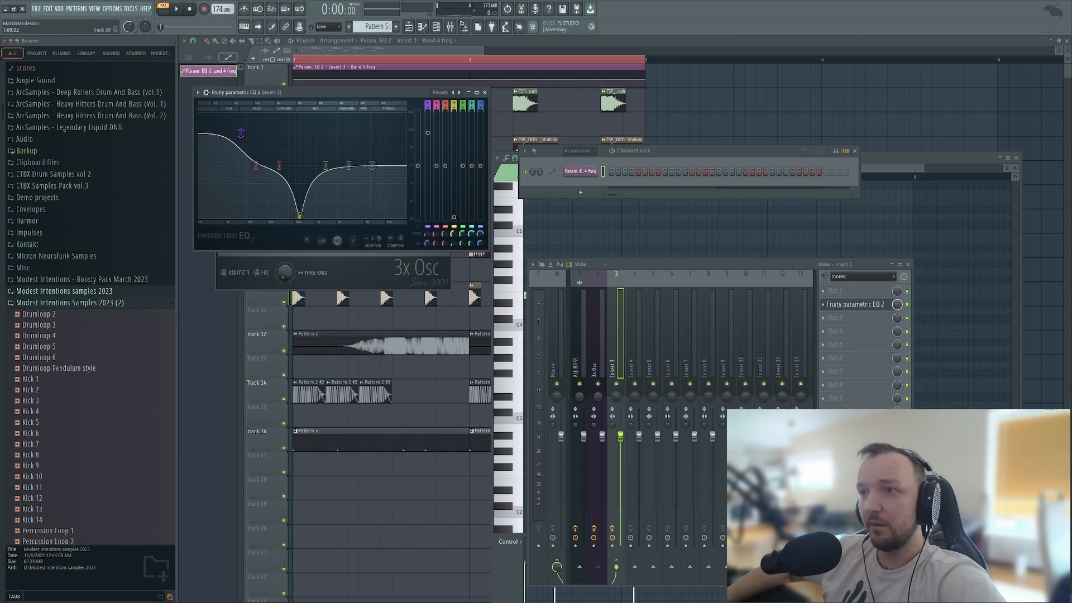
key("F12")
left_click_drag(312, 67, 653, 479)
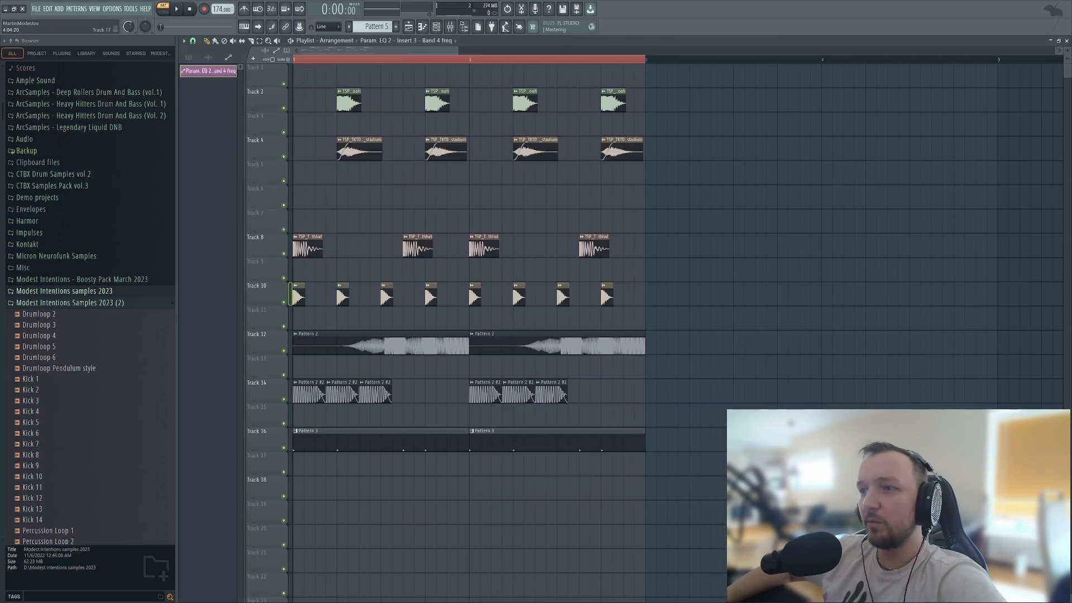
Place Pattern 5 on Track 17 at bar 4 in song mode and shorten the EQ automation clip to one bar.
left_click(188, 57)
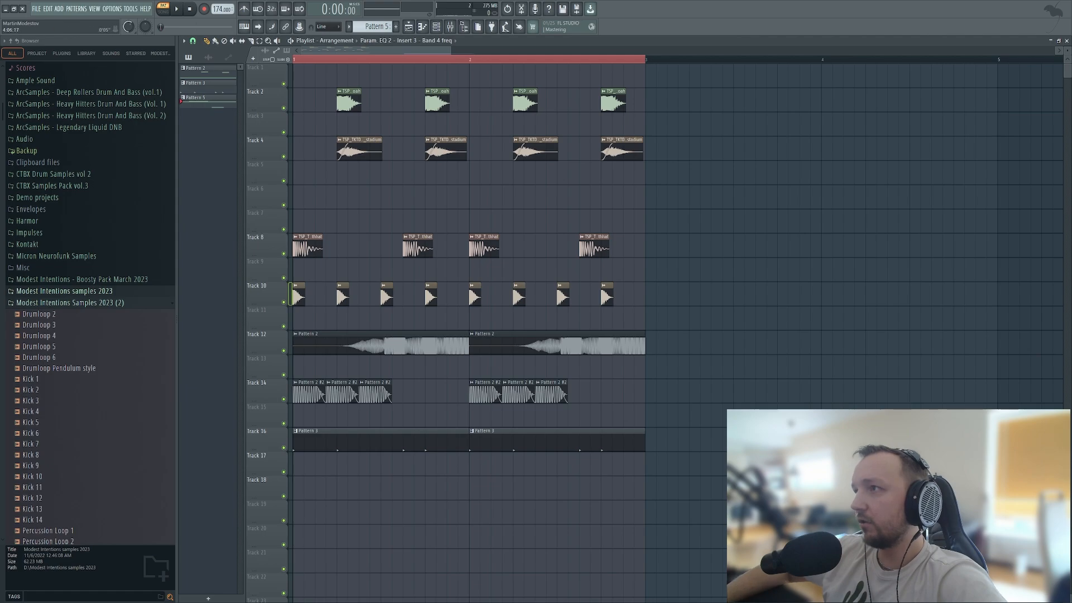
key("l")
key("space")
left_click_drag(821, 59, 998, 59)
scroll(592, 367, "down", 3)
scroll(290, 358, "down", 1)
key("space")
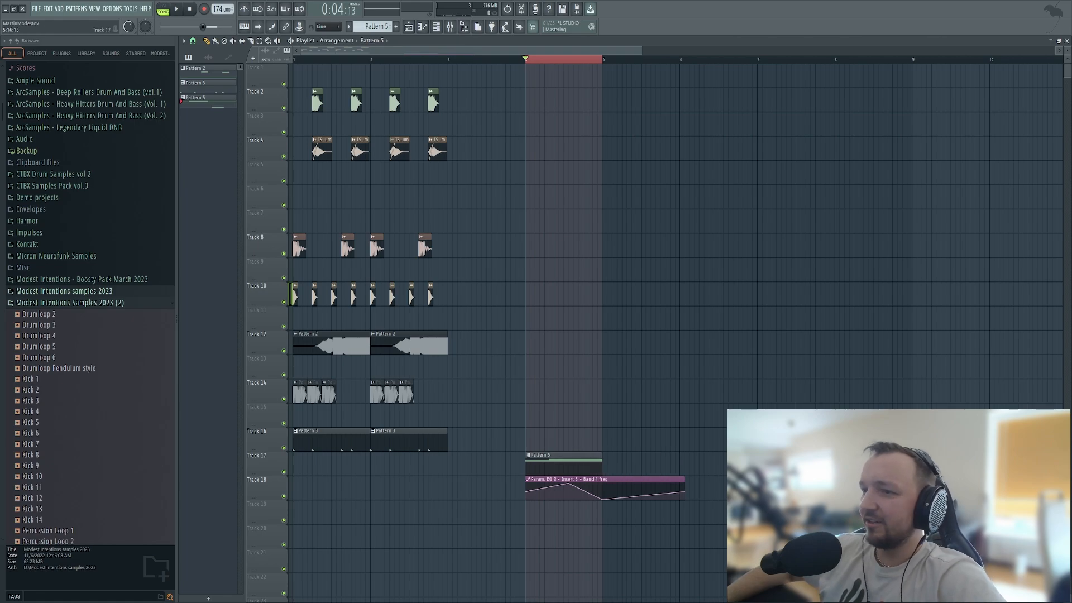
left_click_drag(684, 486, 593, 486)
scroll(587, 485, "down", 1)
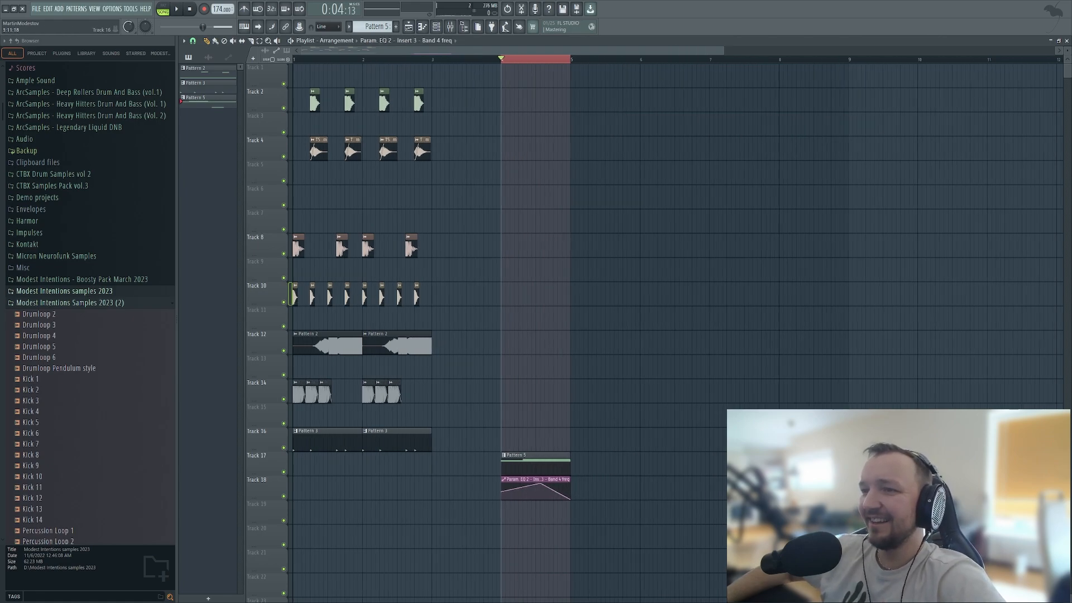
Duplicate the drum and bass clips of bars 1 and 2 into bars 3 and 4, and play from the start.
left_click_drag(487, 469, 294, 72)
key("ctrl+b")
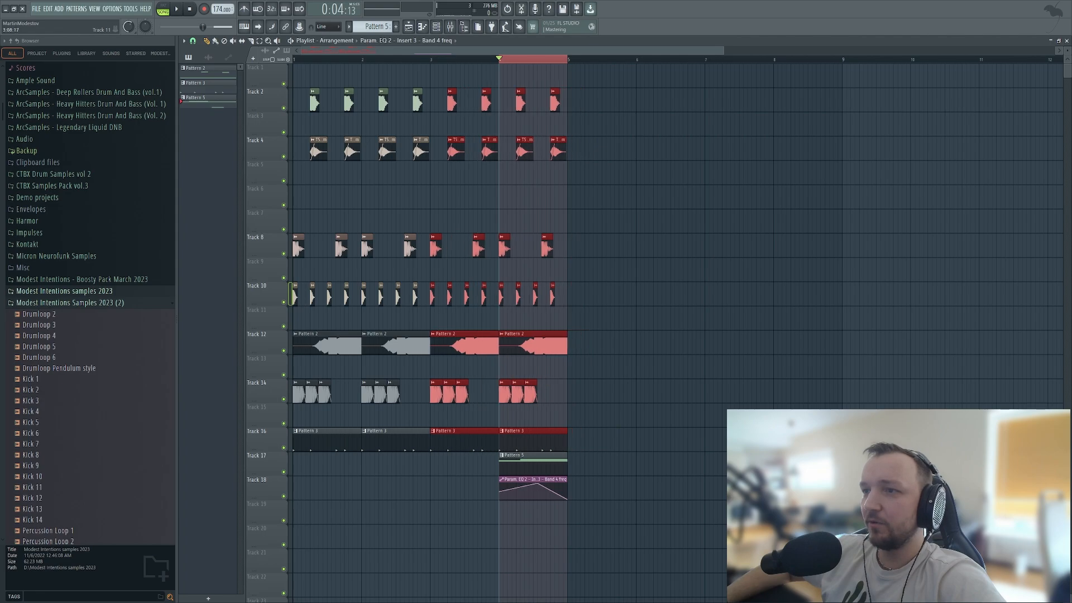
left_click(293, 59, "ctrl")
key("space")
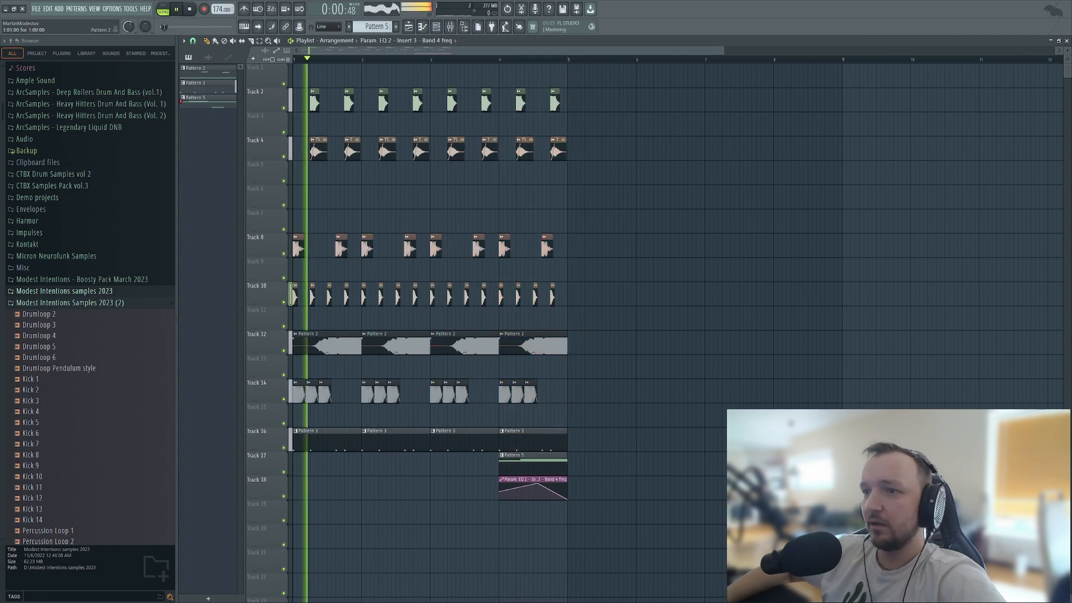
Shorten the bar 2 Pattern 2 clip on Track 12 by one beat and fill the gap with a Pattern 2 #2 clip on Track 13.
scroll(296, 335, "up", 2)
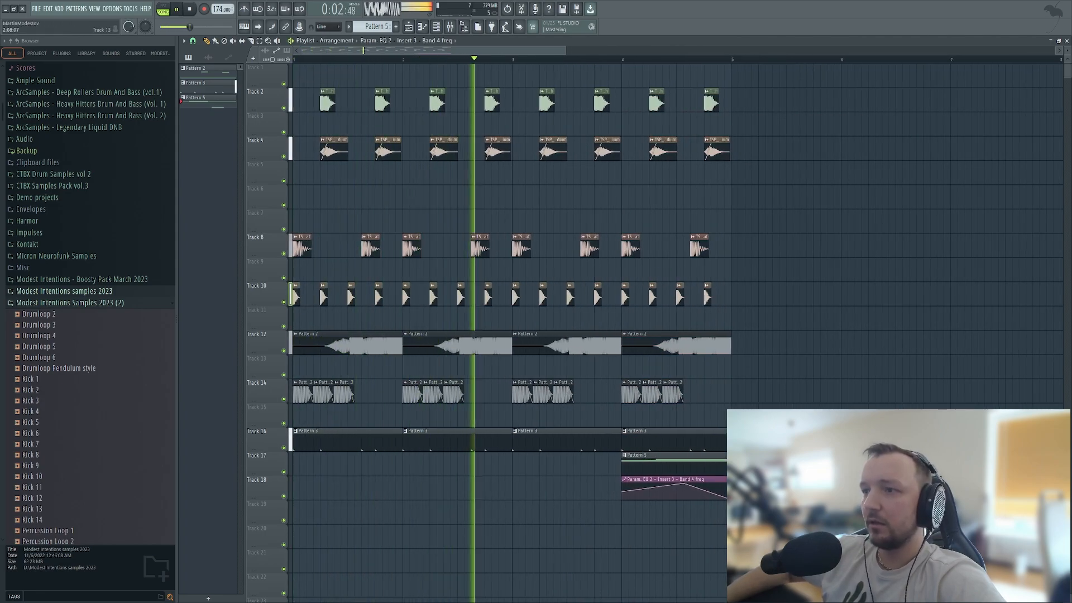
key("space")
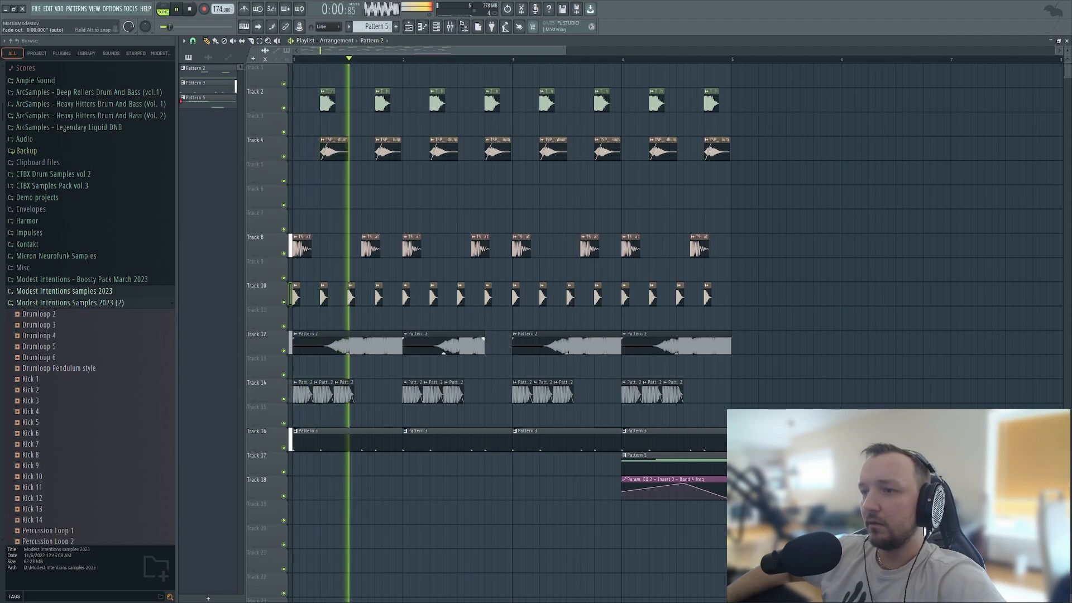
key("space")
scroll(670, 335, "up", 2)
left_click_drag(557, 394, 586, 369)
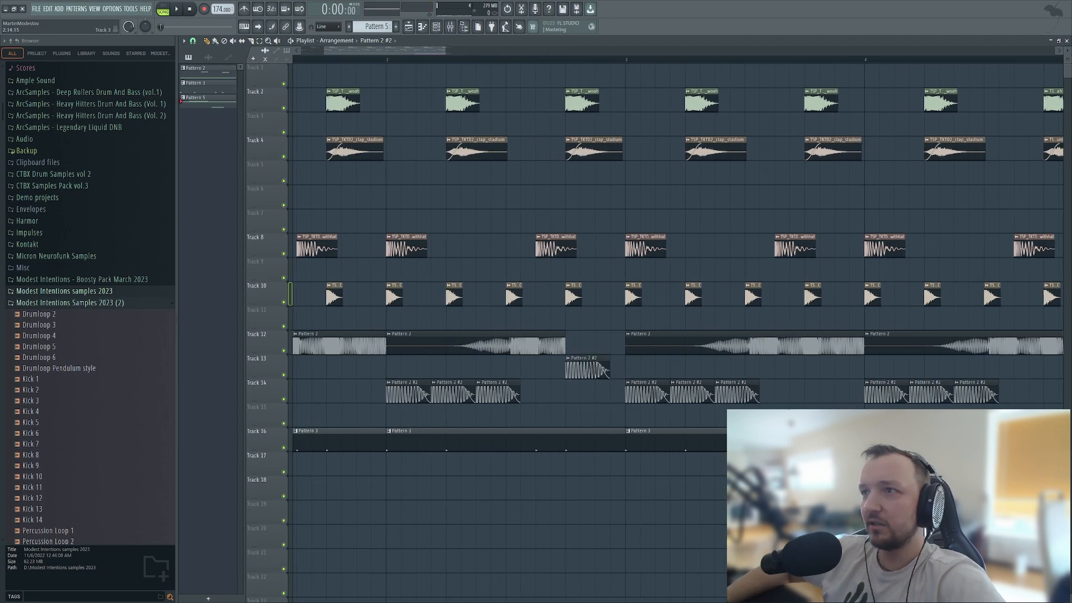
Loop the last beat of bar 2 and time-stretch the Track 13 clip to the full four steps.
left_click_drag(628, 59, 566, 59)
key("space")
key("ctrl+d")
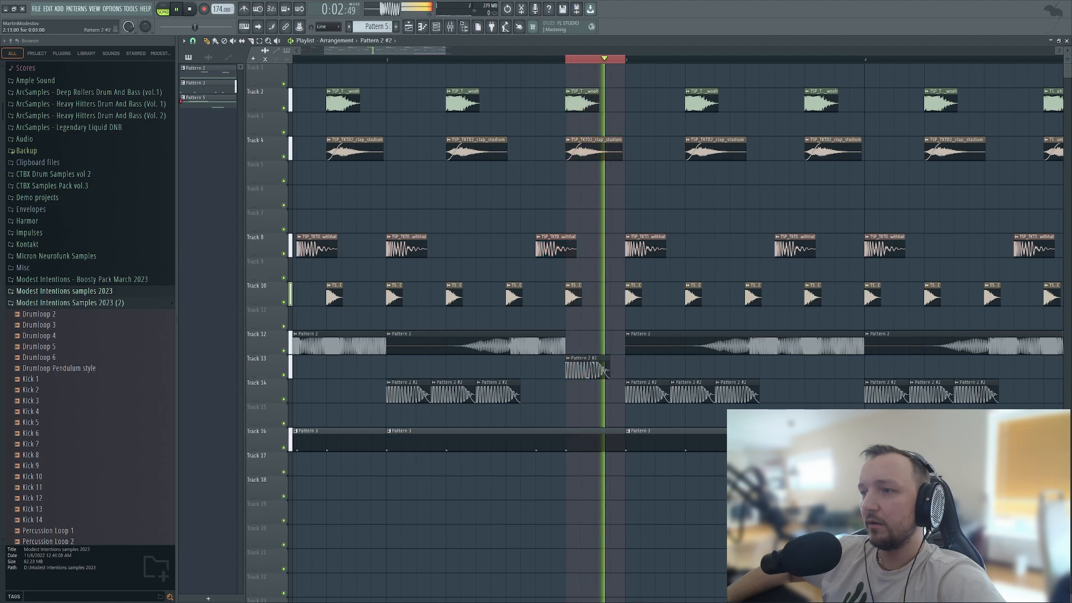
left_click_drag(608, 370, 586, 369)
key("s")
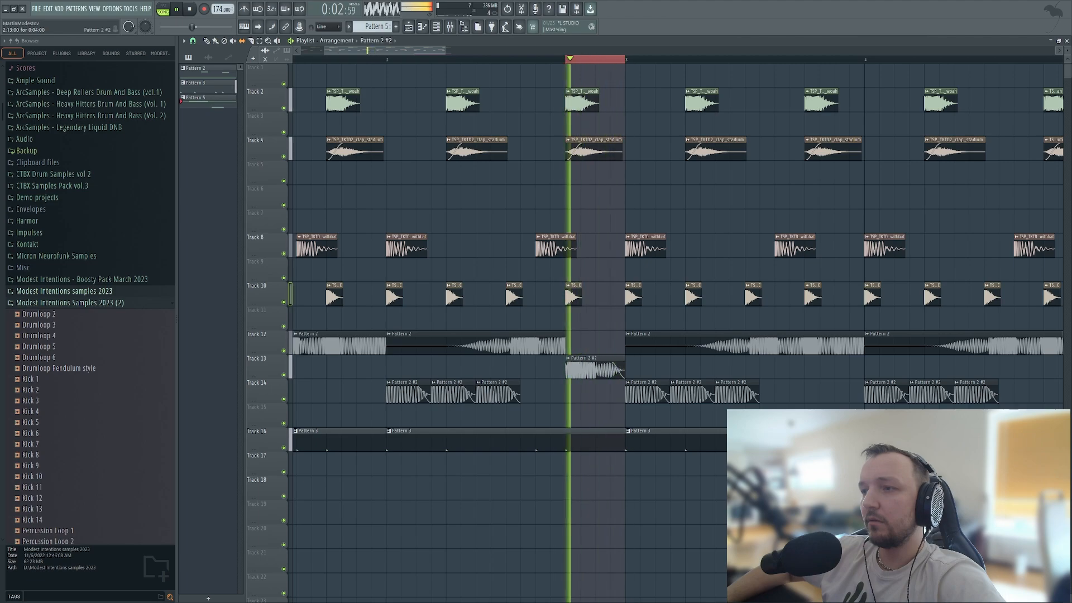
Undo the latest misplaced edits to the Track 13 clip and trim off its fading tail so it fills only bar 2's last beat.
scroll(456, 102, "down", 5)
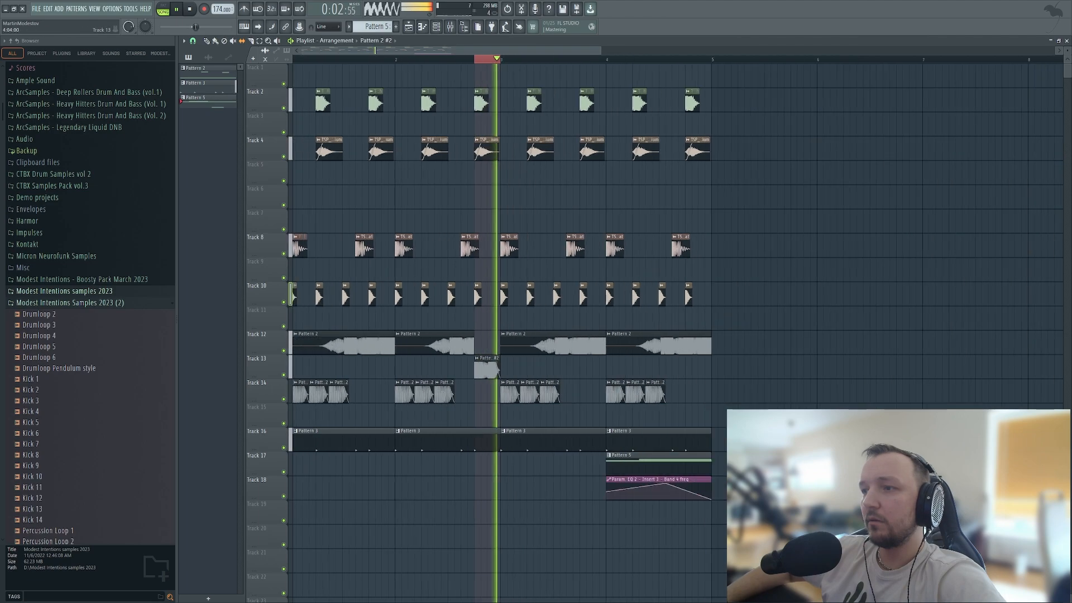
scroll(342, 279, "up", 2)
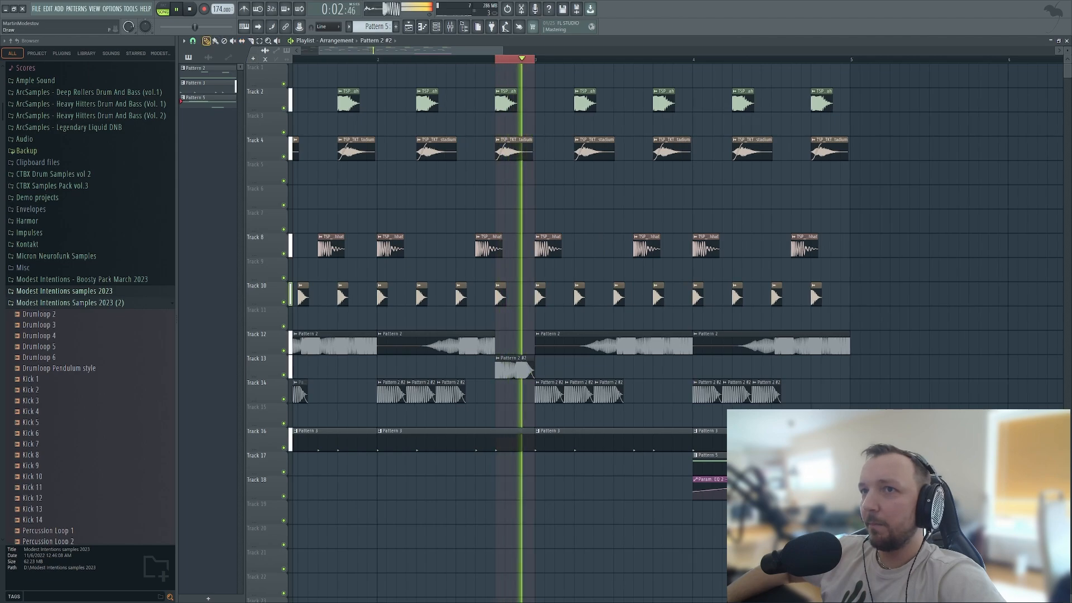
key("ctrl+z")
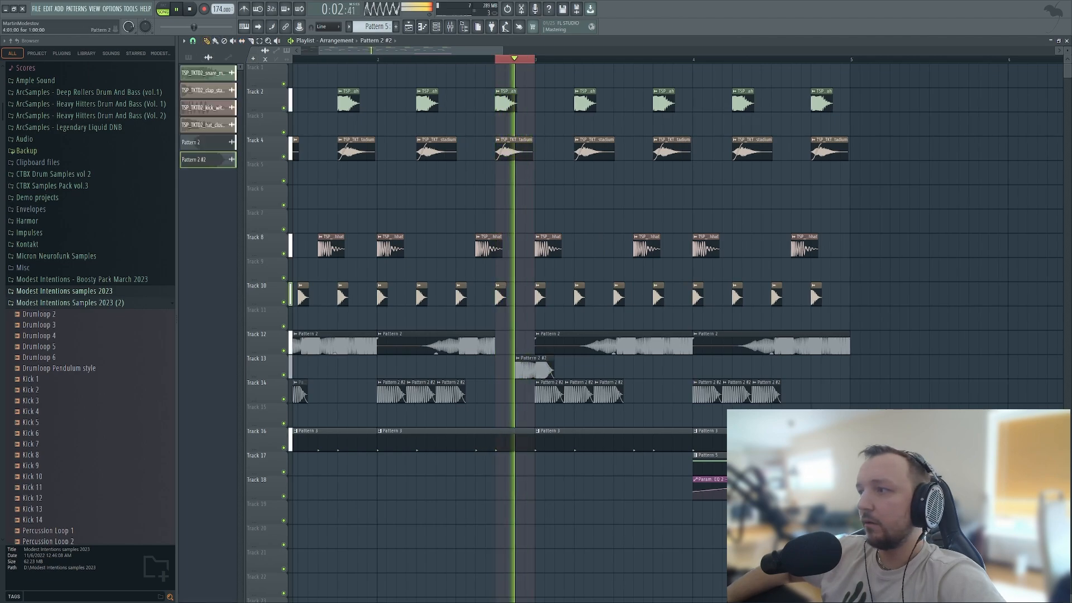
key("ctrl+z")
key("ctrl+z")
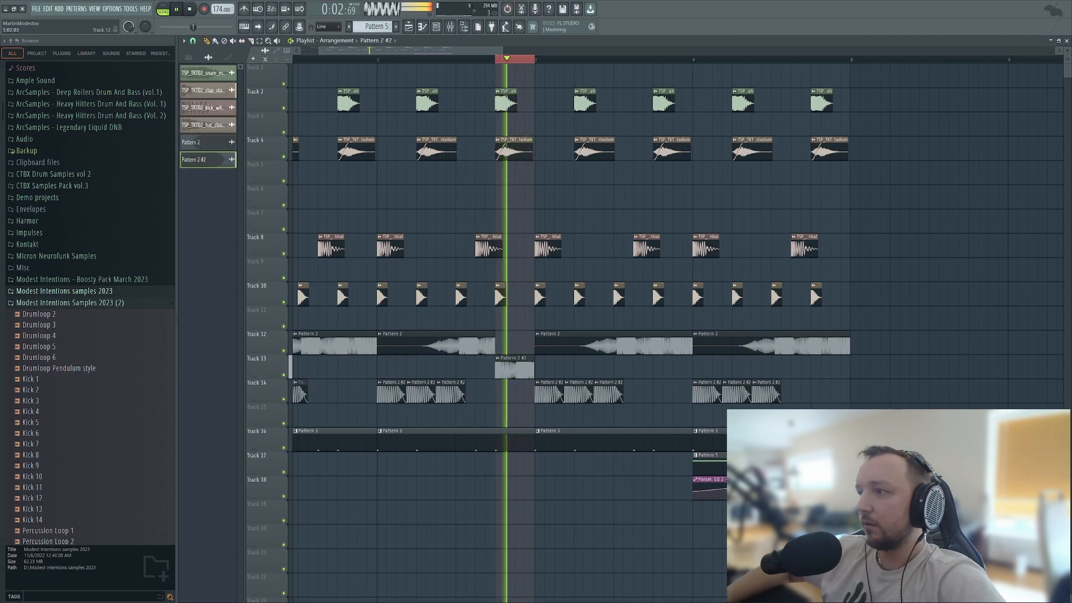
key("space")
Shorten the bar 4 Pattern 2 clip on Track 12 by half a bar and play the whole four-bar arrangement.
left_click_drag(849, 346, 781, 346)
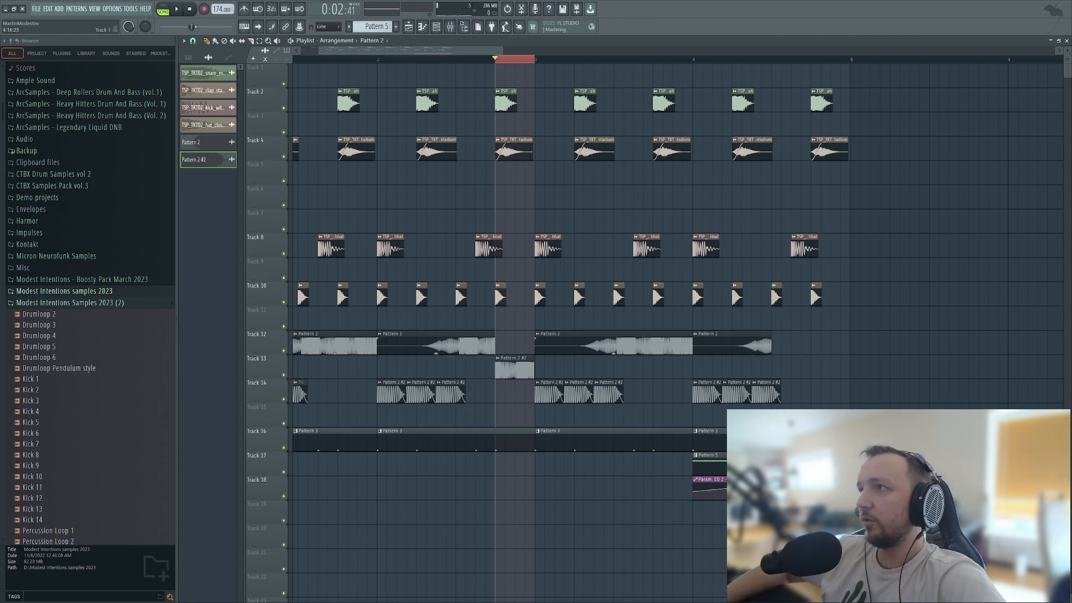
key("ctrl+a")
key("space")
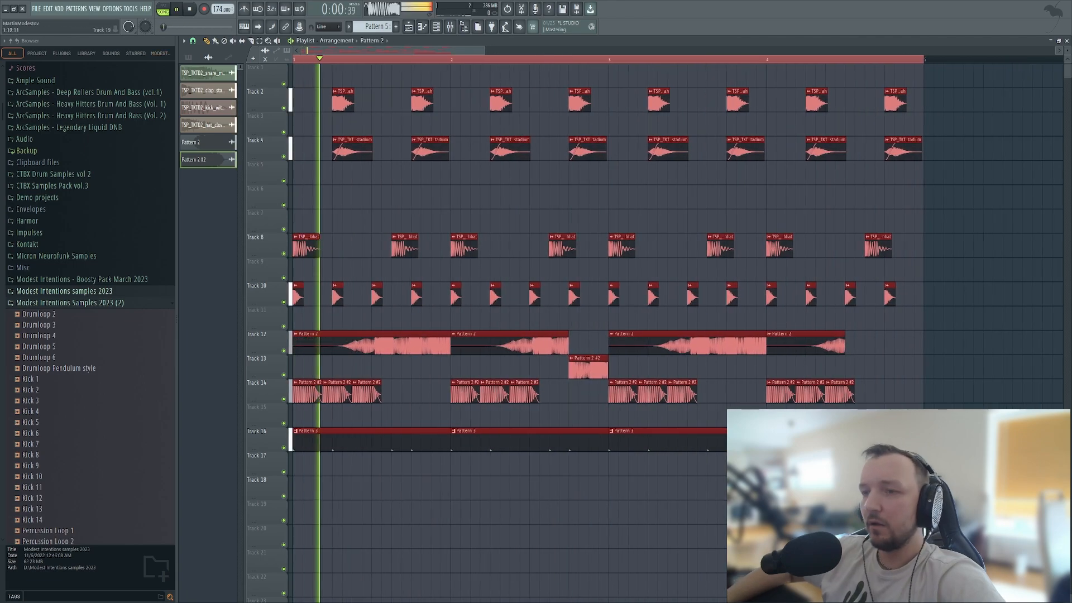
key("ctrl+d")
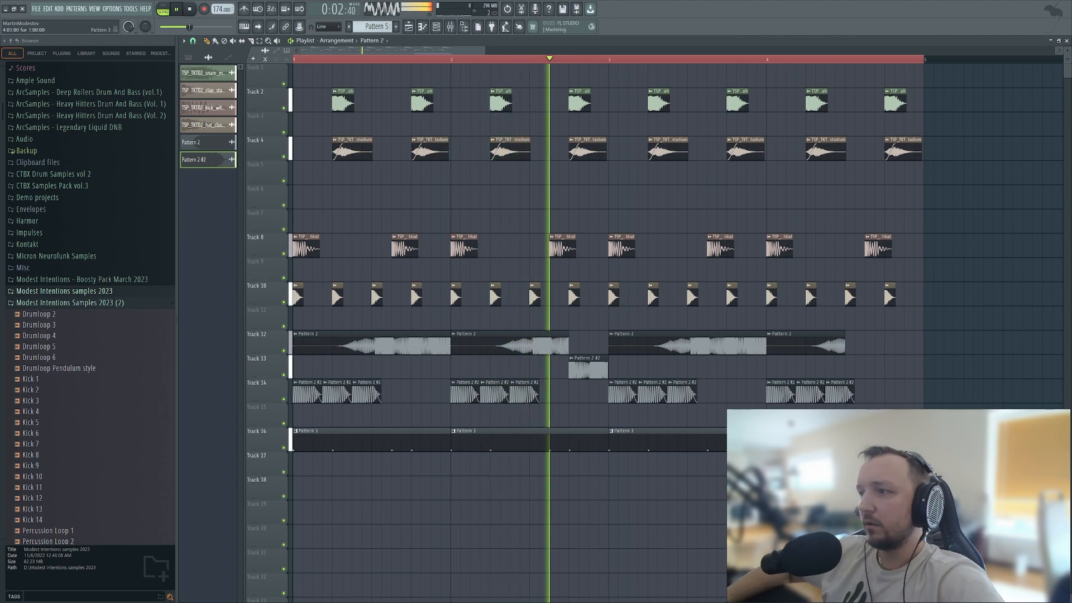
Delete the Pattern 2 and Pattern 2 #2 bass clips from bar 4 on Tracks 12 and 14, and stop playback.
right_click(799, 345)
right_click(797, 392)
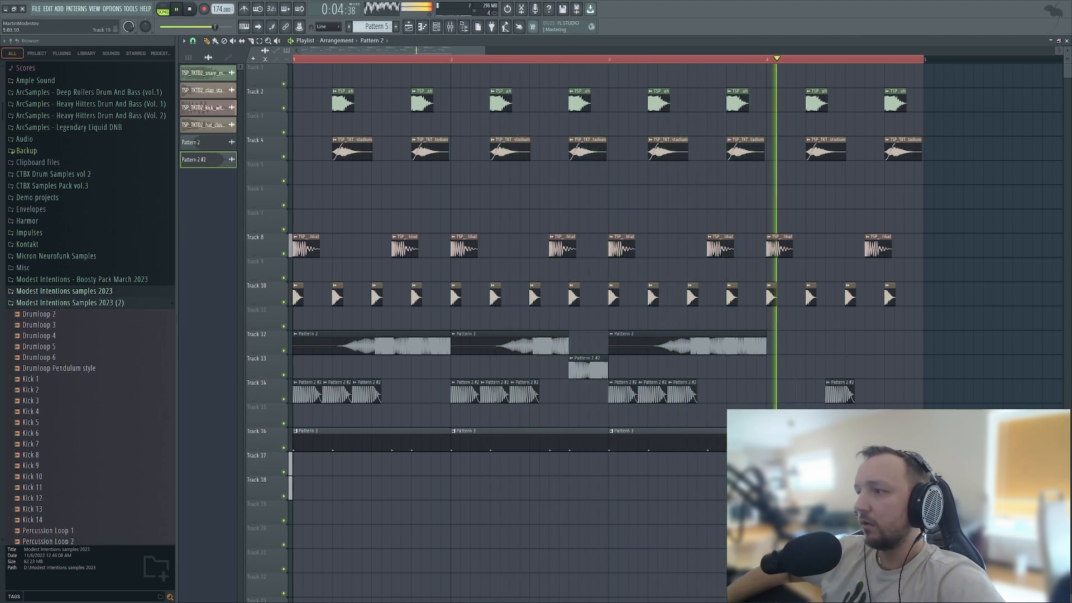
key("space")
key("ctrl+z")
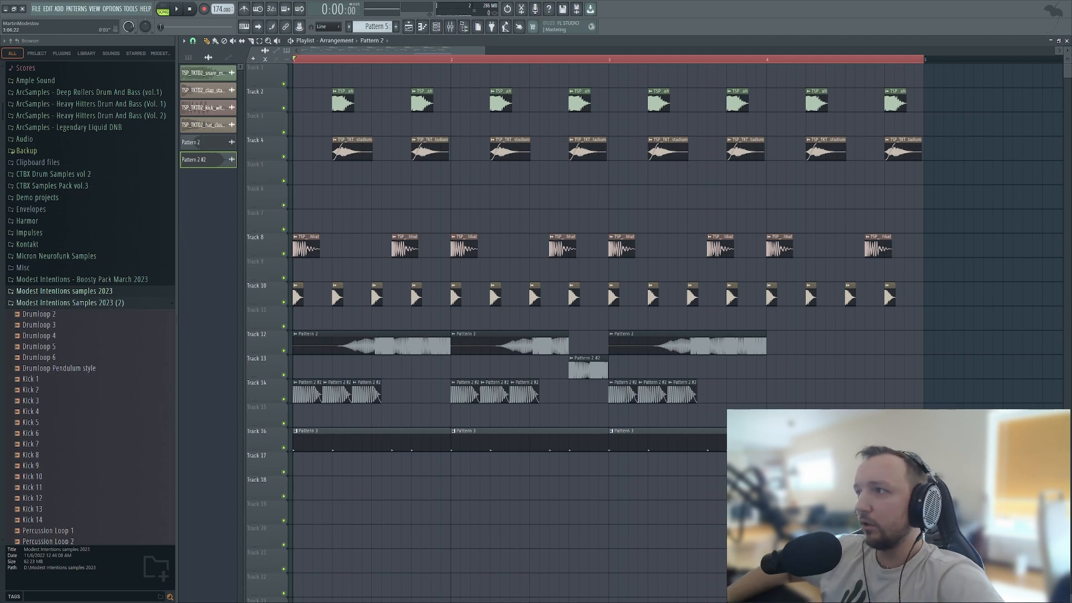
Loop bar 4 and solo Tracks 17 and 18 to hear the sliding bass with its EQ automation.
left_click_drag(764, 59, 895, 59)
key("space")
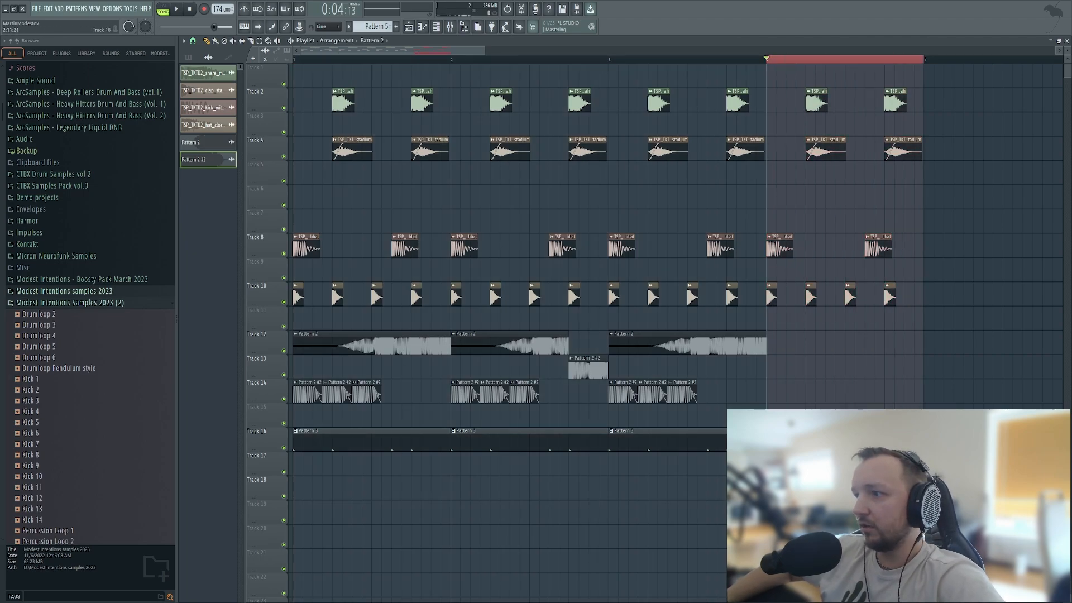
right_click(283, 472)
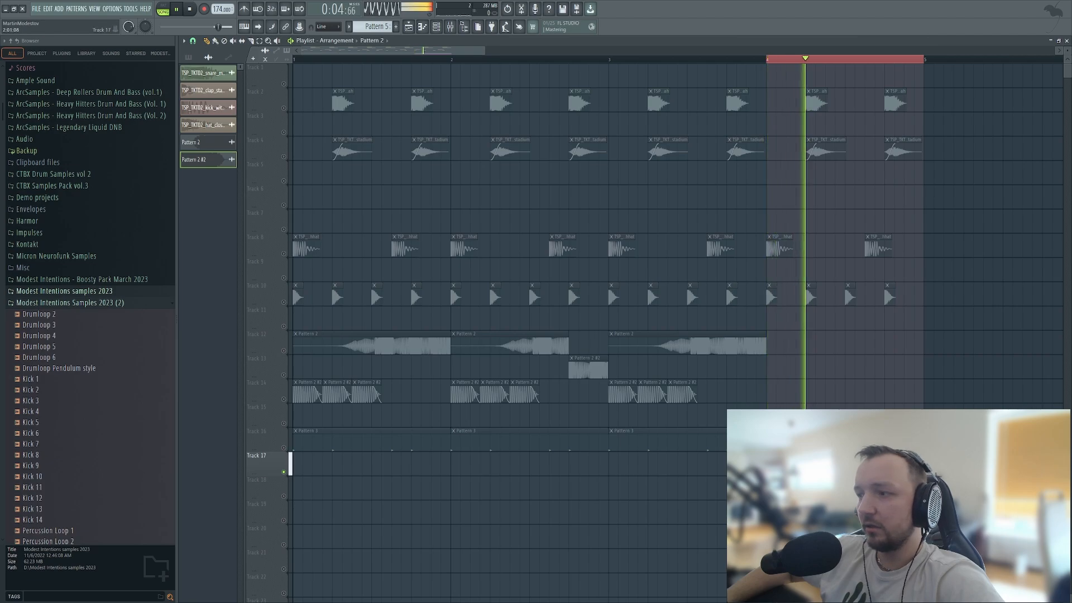
key("space")
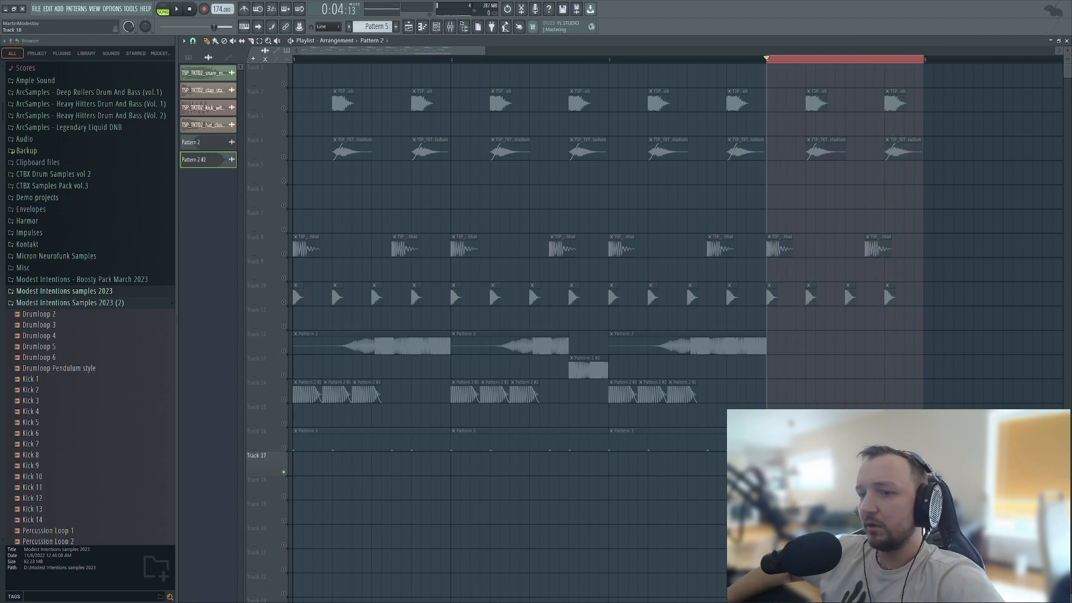
Load Edison in slot 2 of the Master mixer track.
key("F9")
left_click(554, 346)
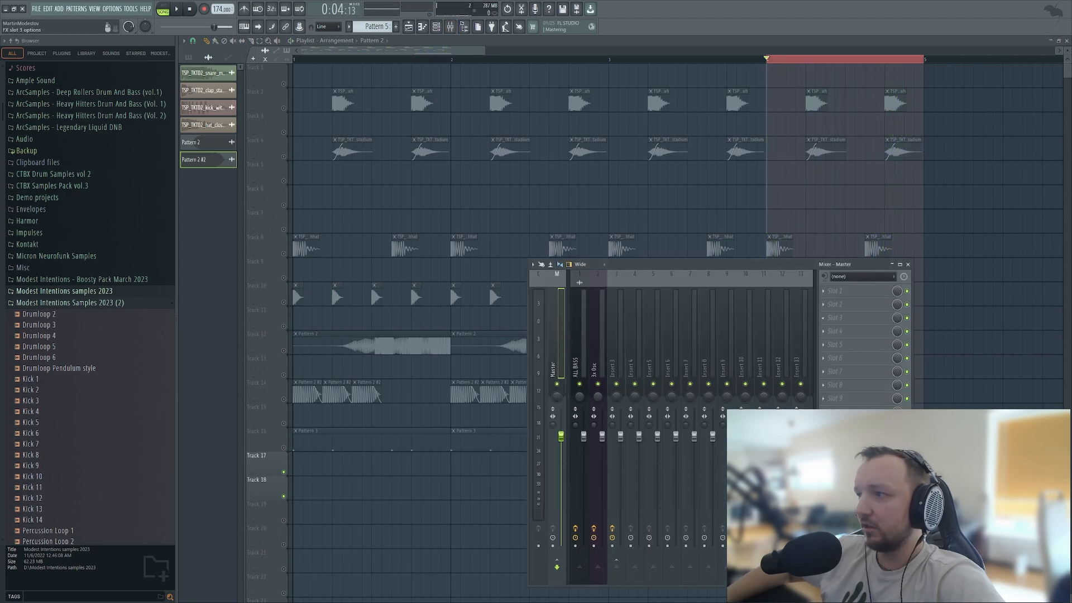
left_click(823, 305)
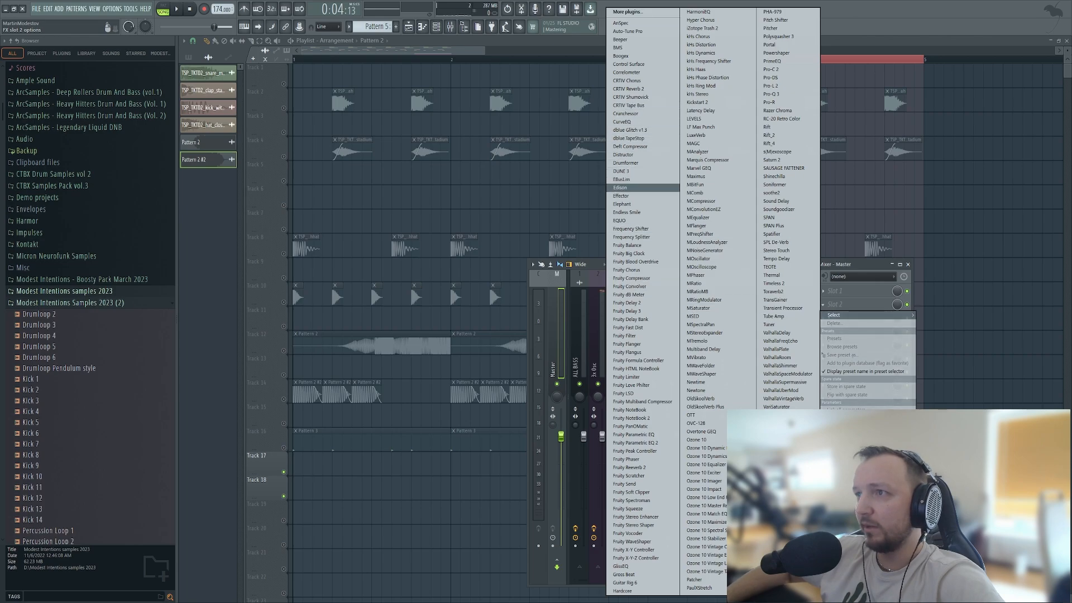
left_click(625, 188)
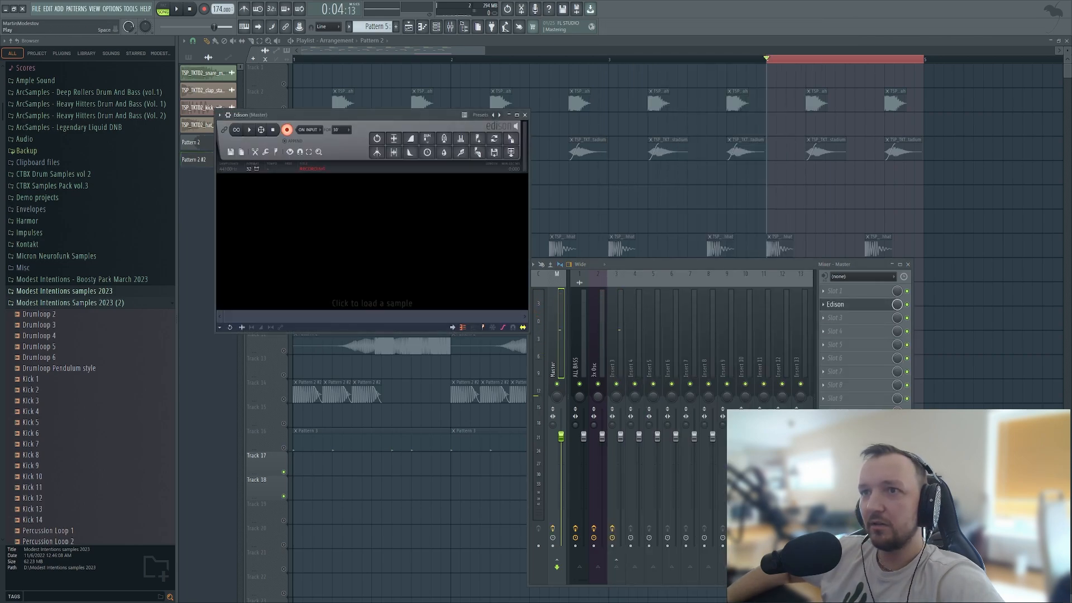
Record the soloed bar 4 bass into Edison and trim the empty ends of the recording.
key("space")
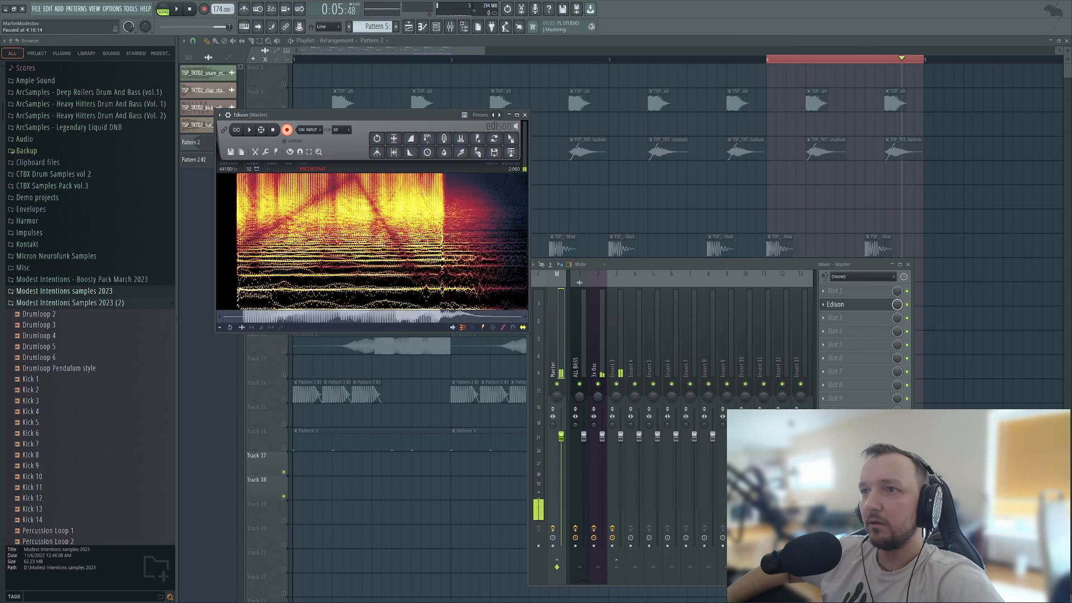
left_click(287, 129)
left_click(393, 152)
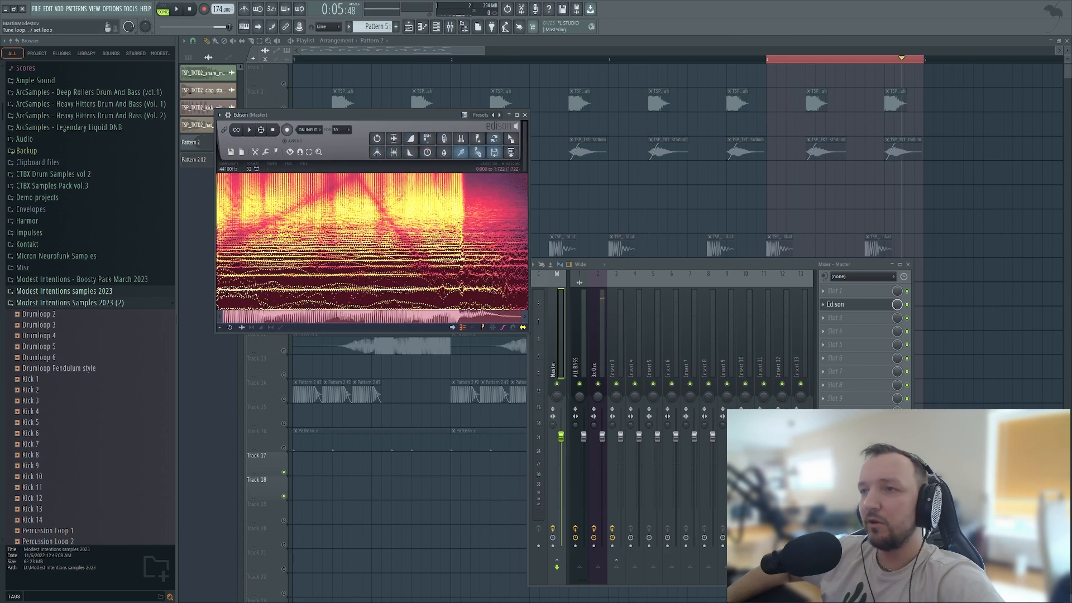
Send the Edison recording to bar 4 of Track 17 in the playlist and route the clip to the ALL BASS mixer track.
left_click(511, 152)
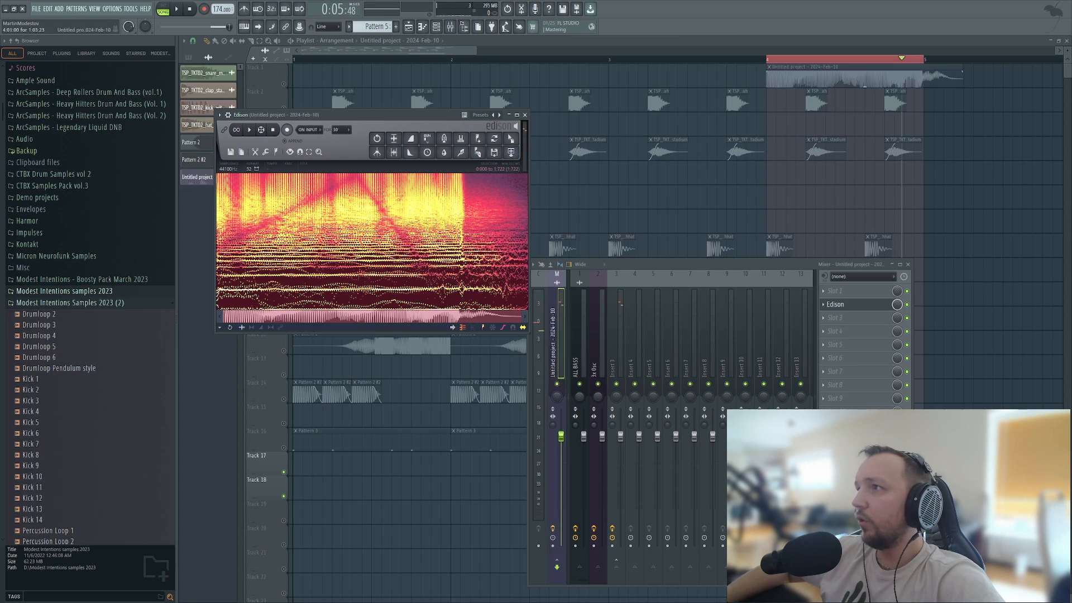
left_click_drag(798, 78, 798, 463)
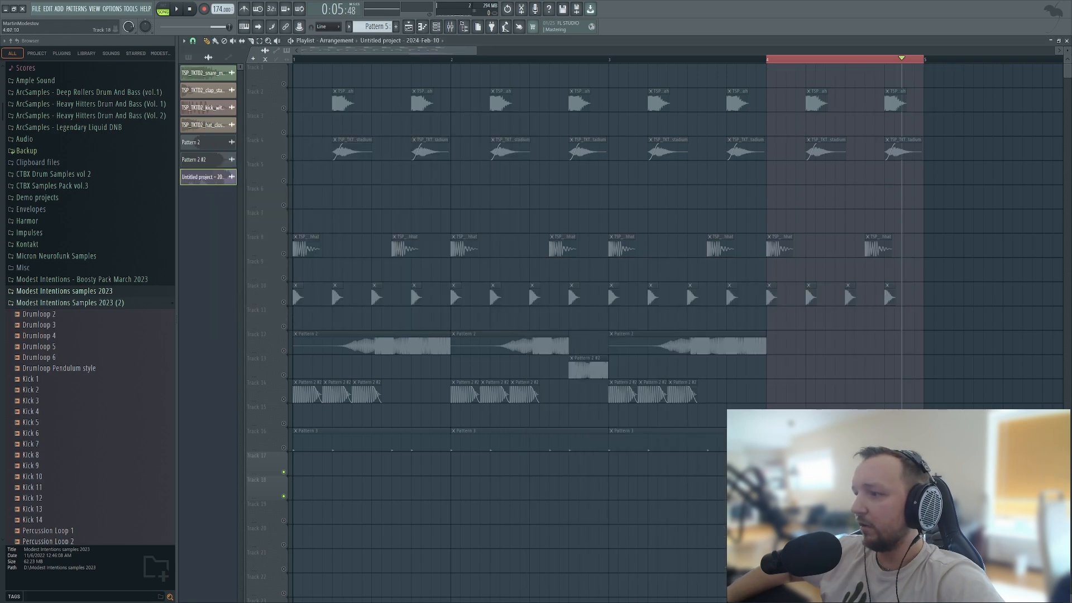
double_click(370, 342)
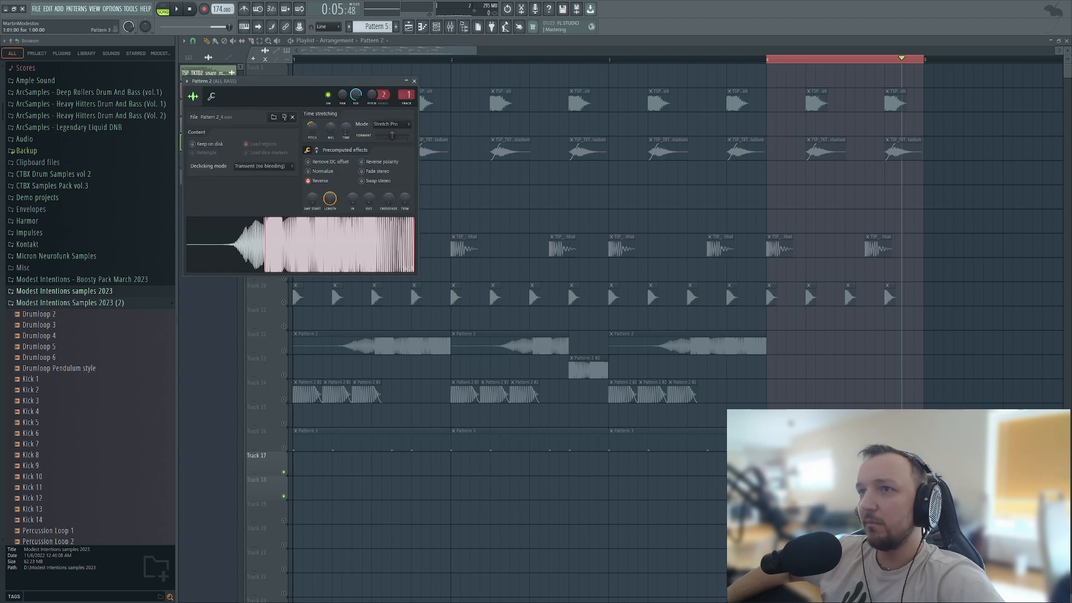
left_click(414, 81)
key("space")
double_click(202, 177)
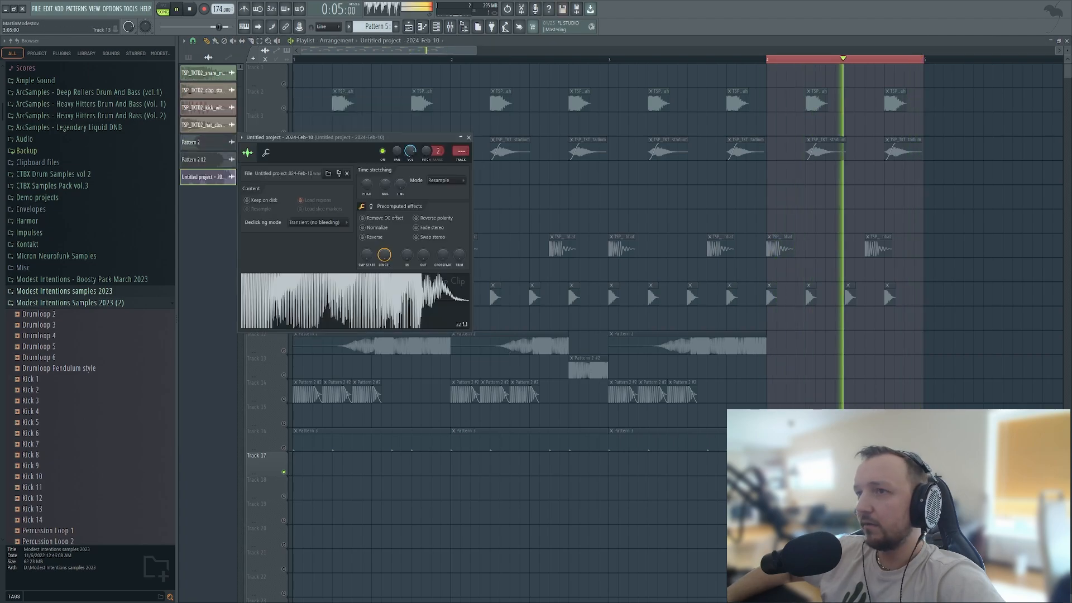
key("space")
left_click(469, 138)
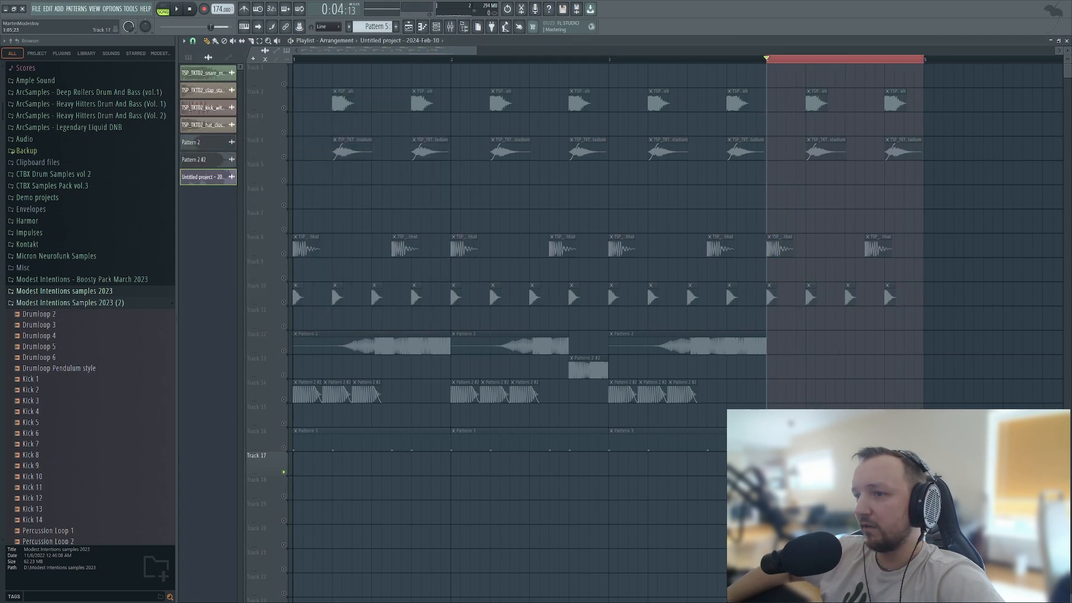
Bring all the muted tracks back into the mix and loop the full four bars of the arrangement.
left_click(284, 448)
key("space")
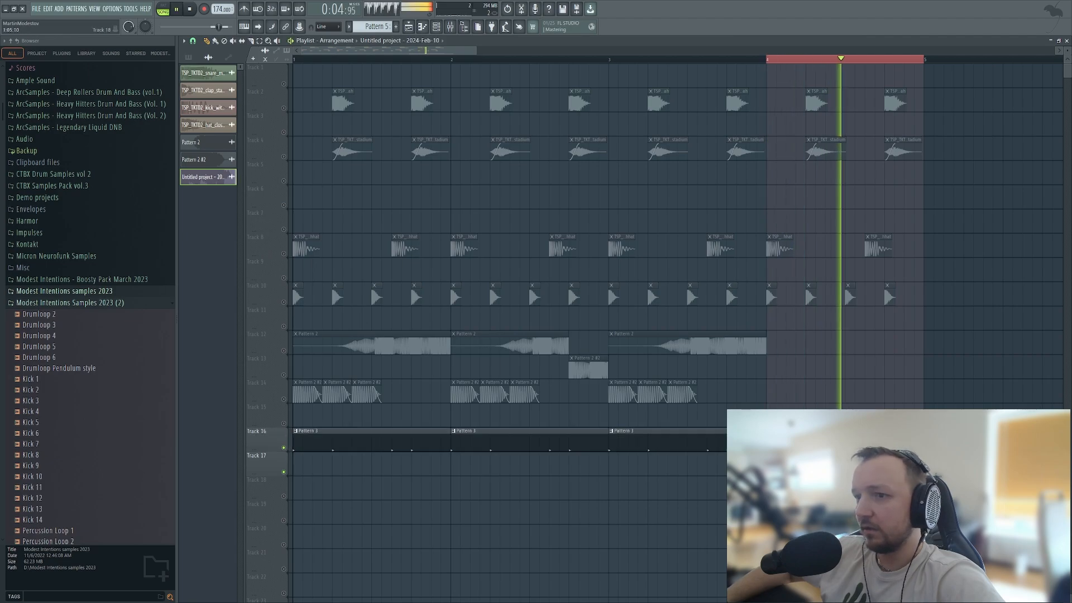
key("space")
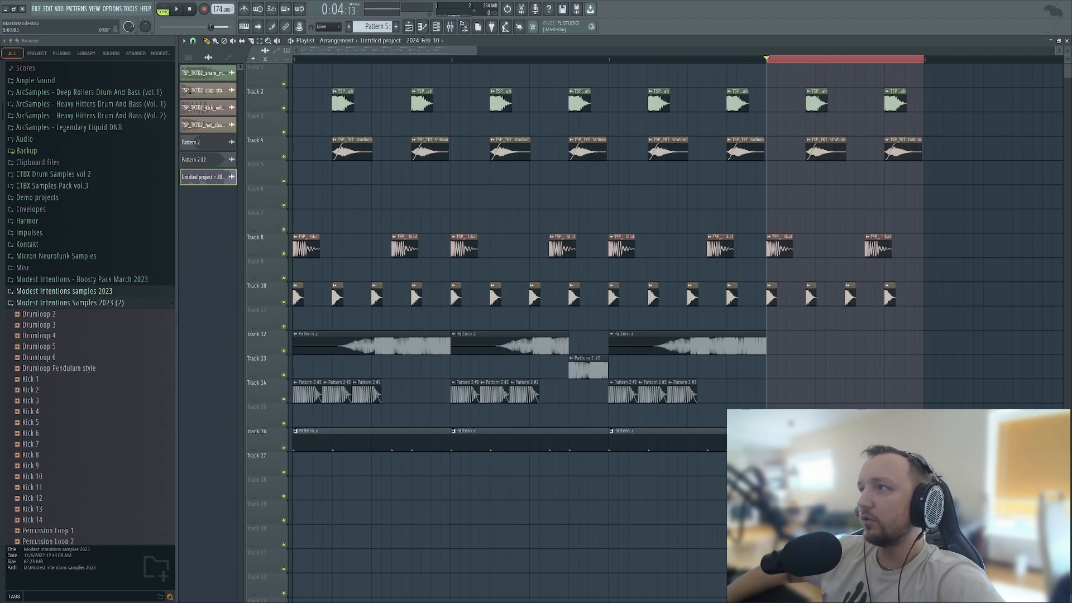
key("ctrl+a")
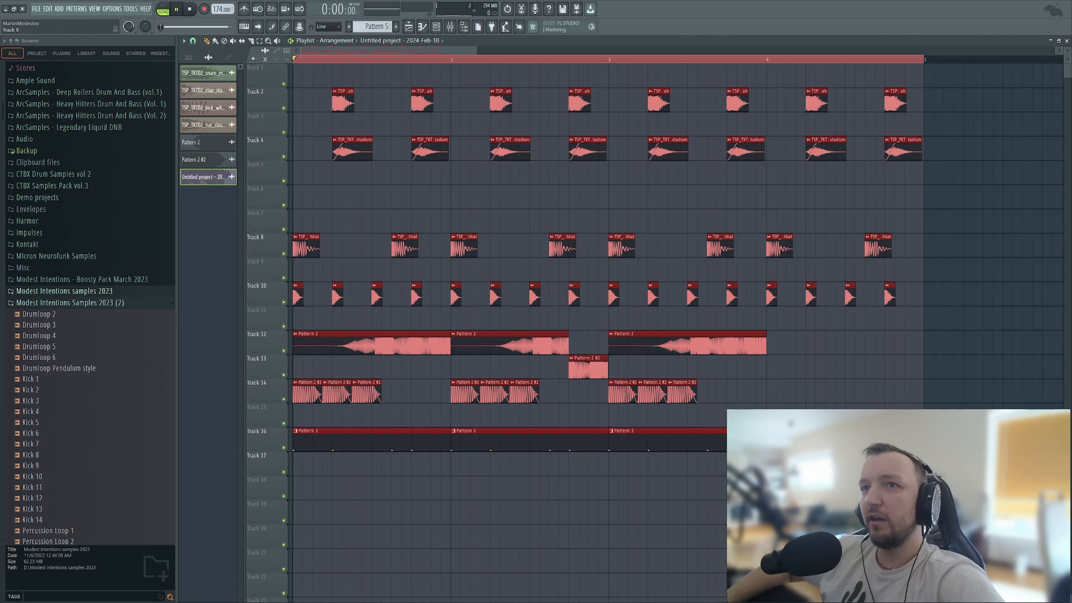
key("space")
key("ctrl+d")
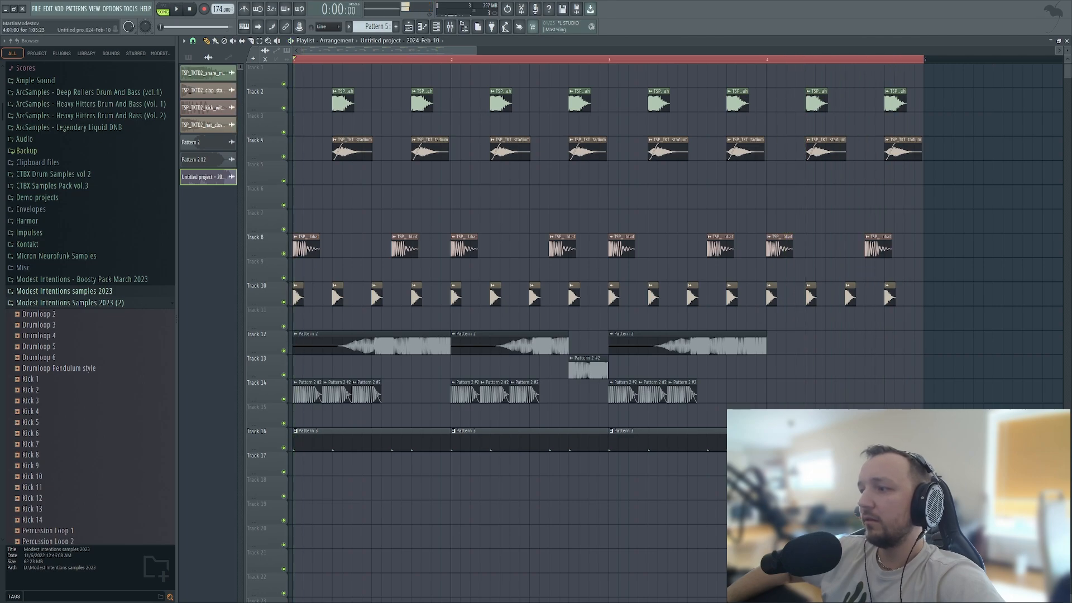
Reverse the resampled bass clip in bar 4 of Track 17 and play the loop from the start.
double_click(826, 466)
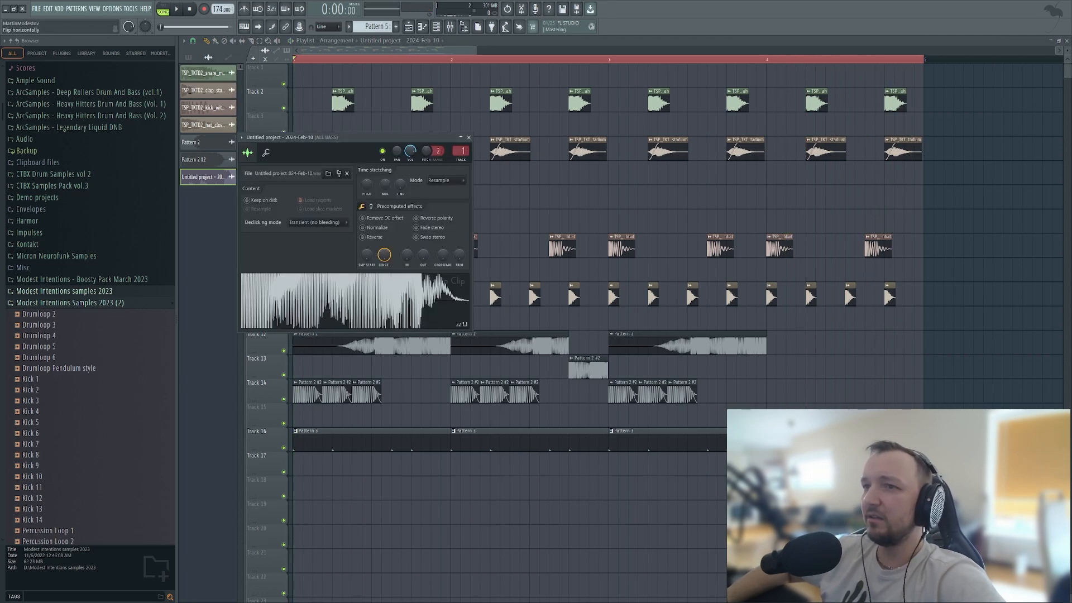
left_click(370, 237)
key("Escape")
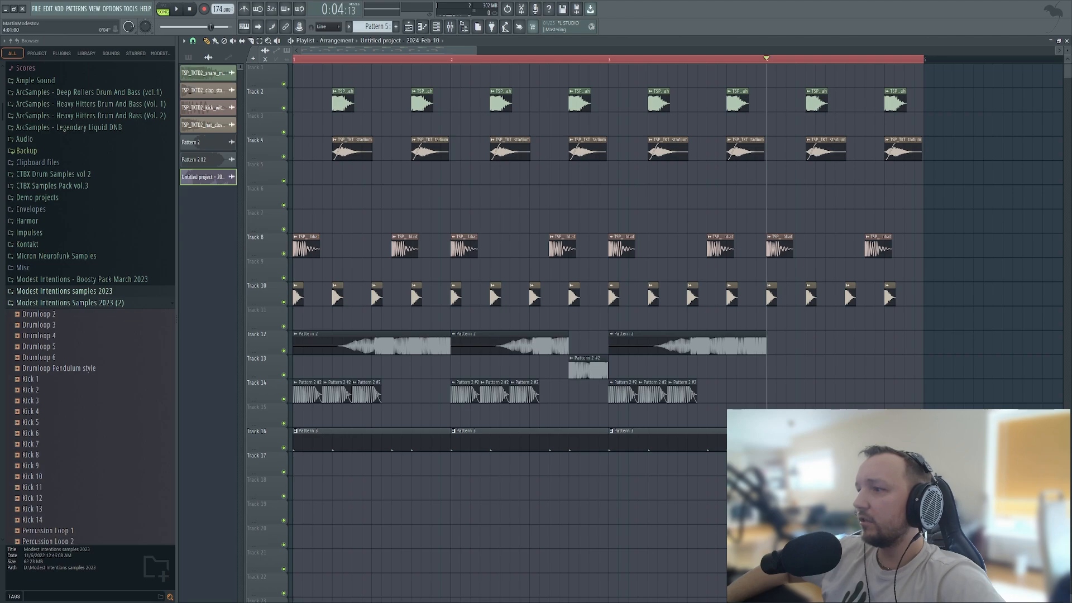
key("space")
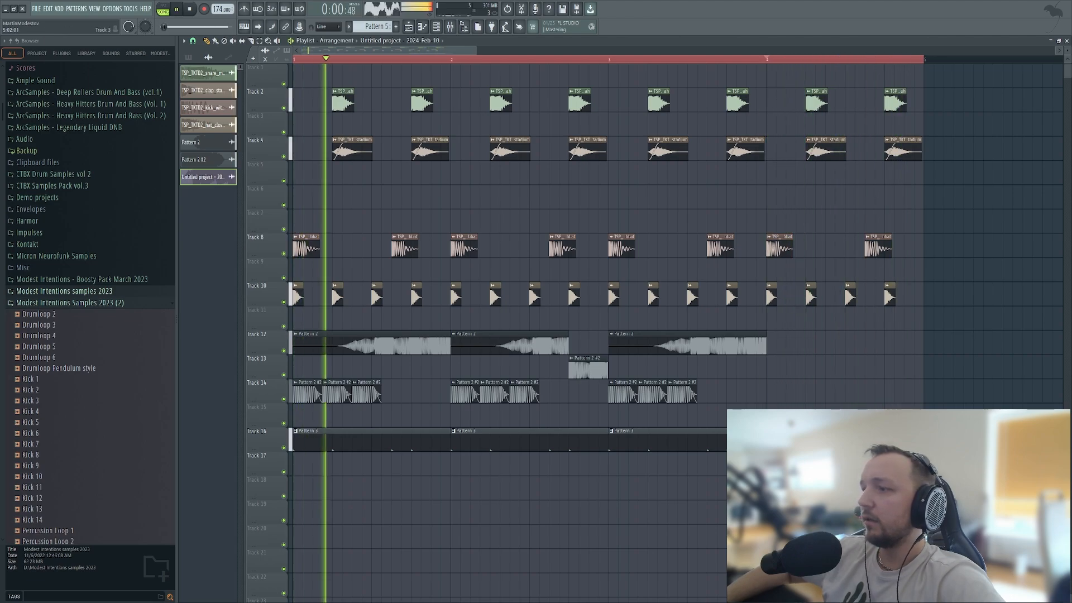
key("space")
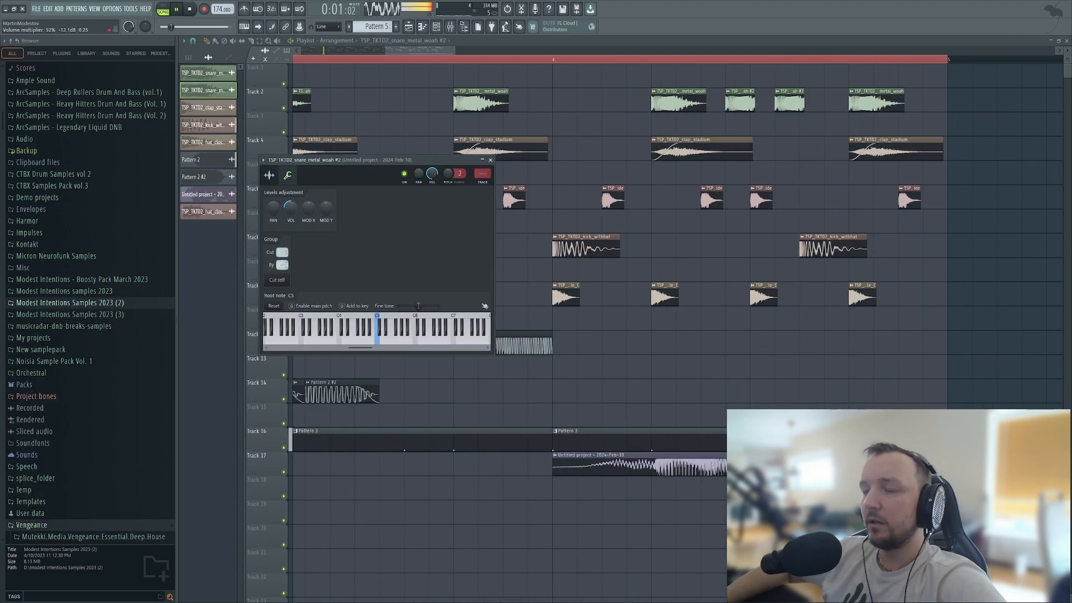
Load Fruity Limiter in slot 5 of the ALL BASS mixer track and lower its ceiling to about -2.2 dB.
key("Escape")
key("space")
key("F9")
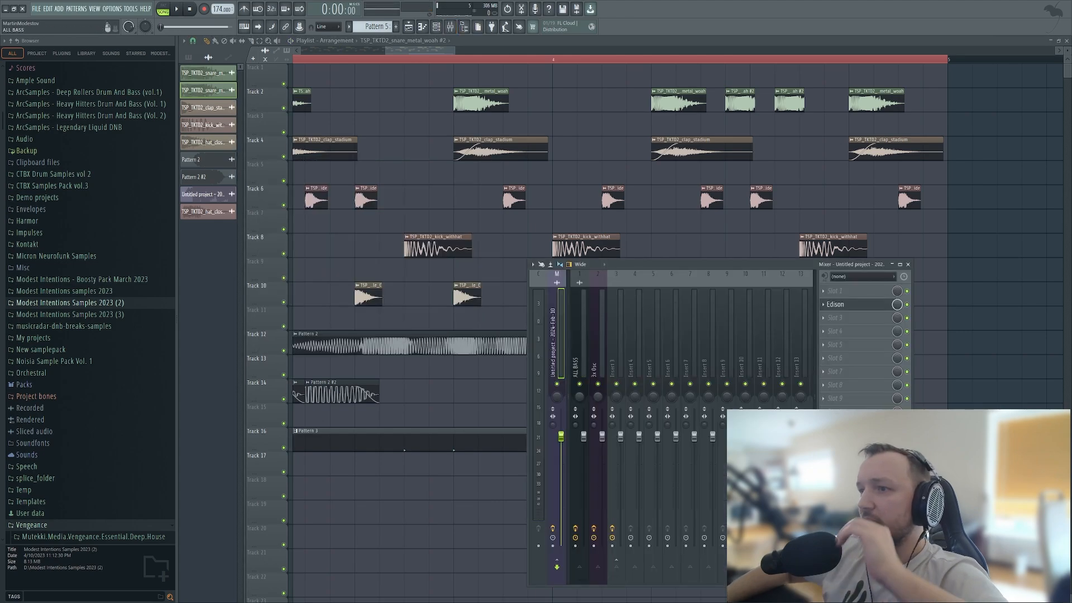
left_click(577, 346)
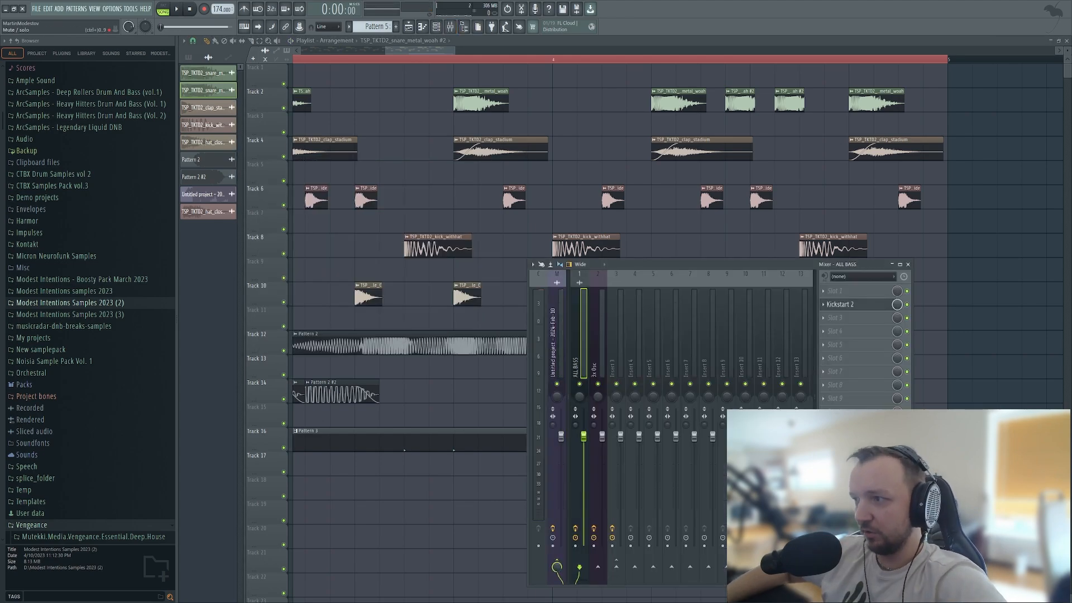
left_click(848, 344)
left_click(628, 377)
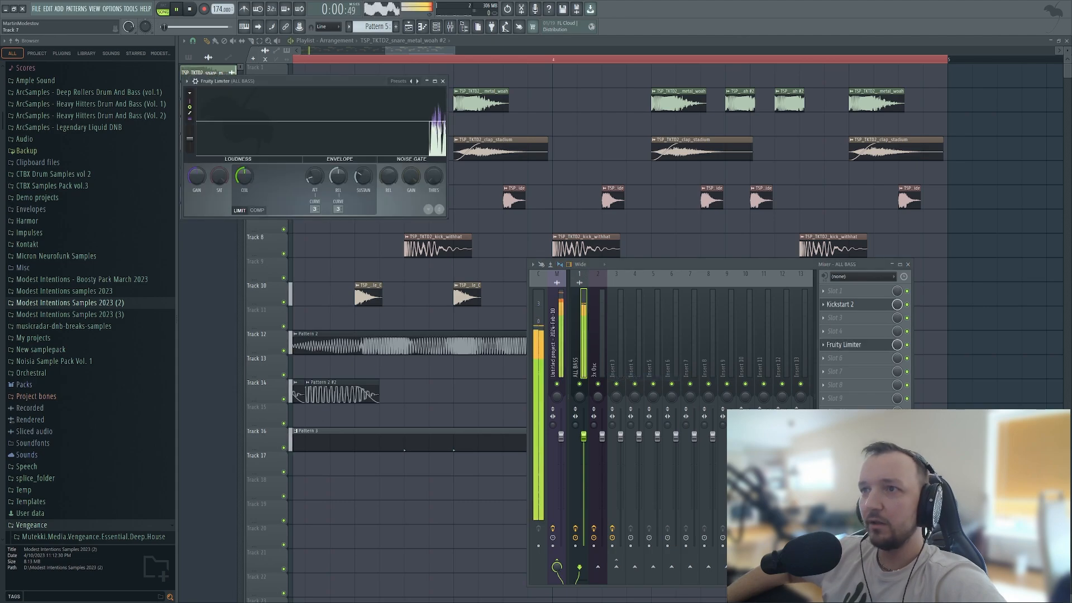
left_click_drag(244, 176, 244, 188)
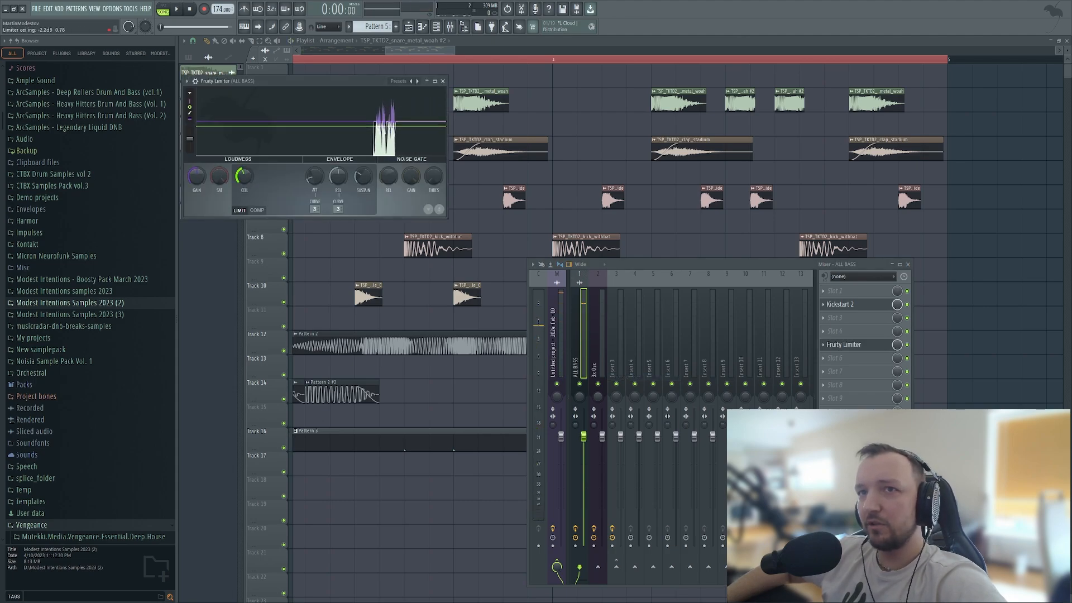
Check the Master level during playback and load Fruity Soft Clipper in slot 4 of the ALL BASS track.
left_click(558, 334)
key("space")
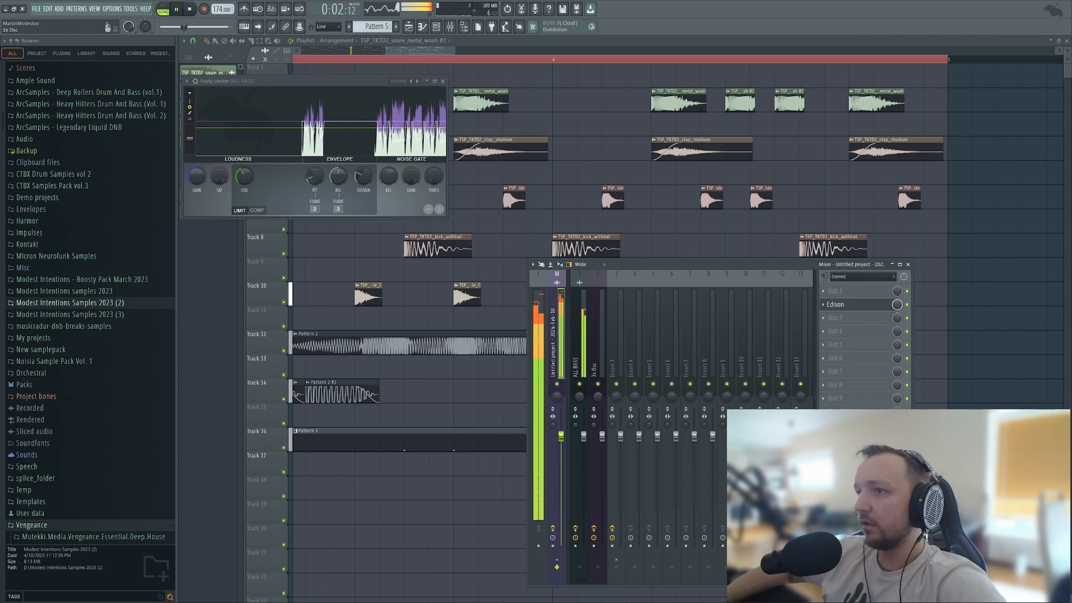
key("space")
left_click(581, 335)
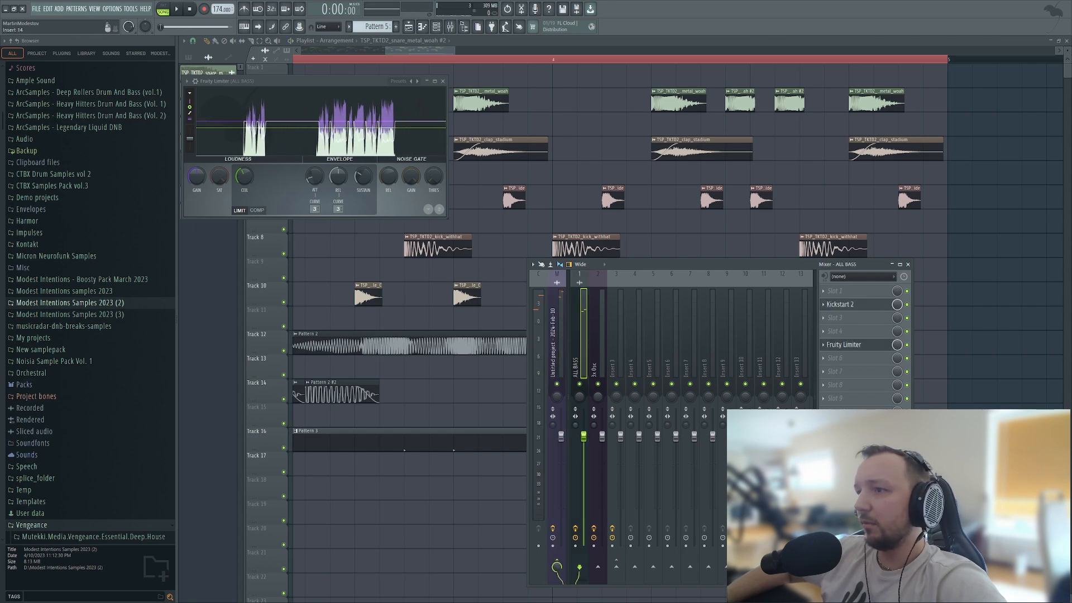
left_click(835, 331)
left_click(633, 493)
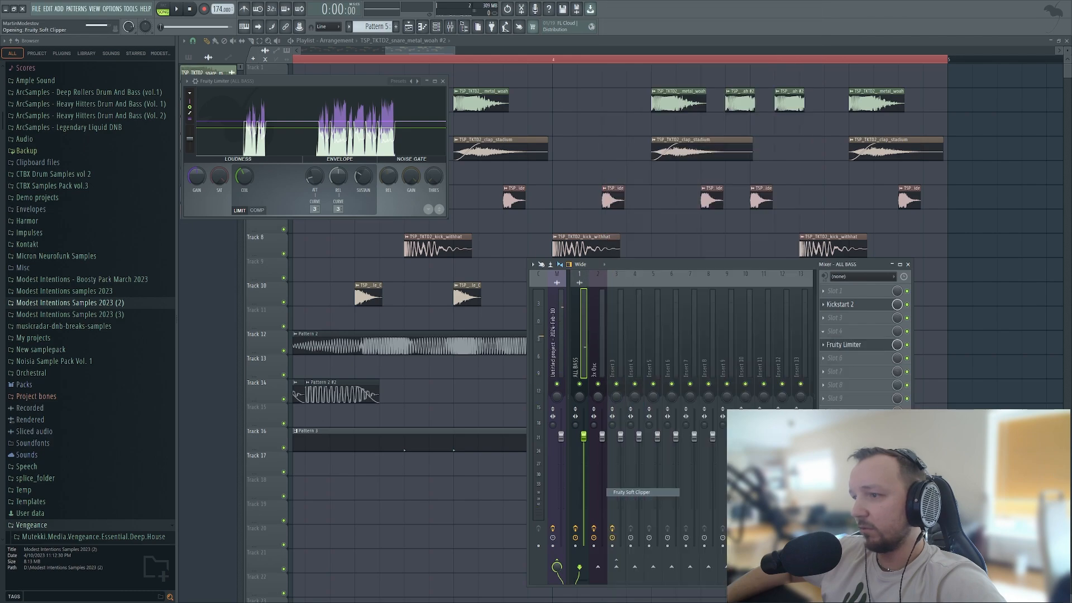
key("space")
Load Fruity Soft Clipper in slot 6 of the Master mixer track.
left_click(556, 334)
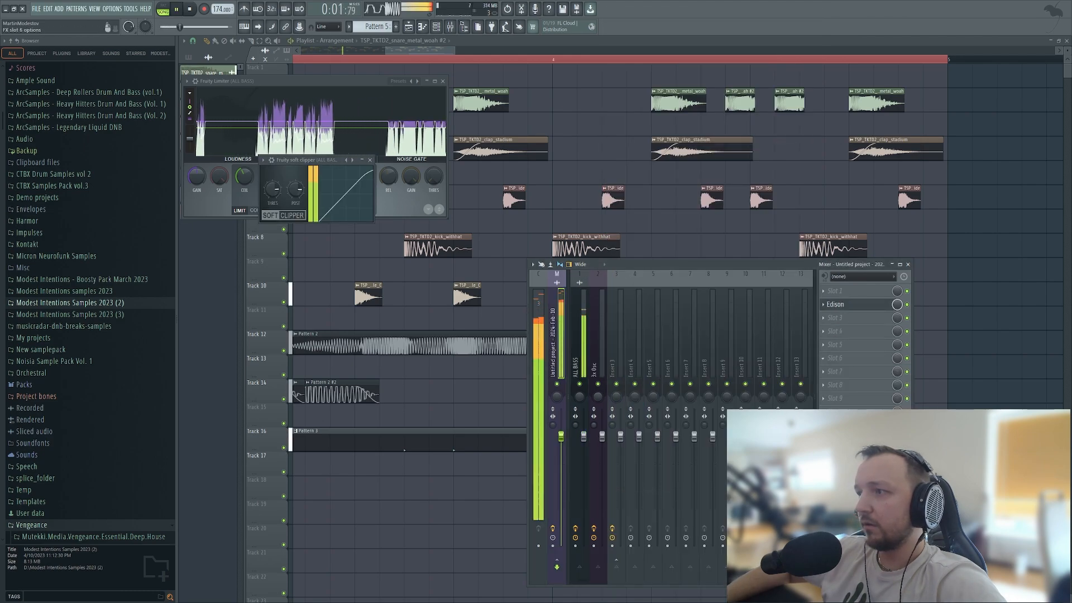
left_click(835, 358)
key("space")
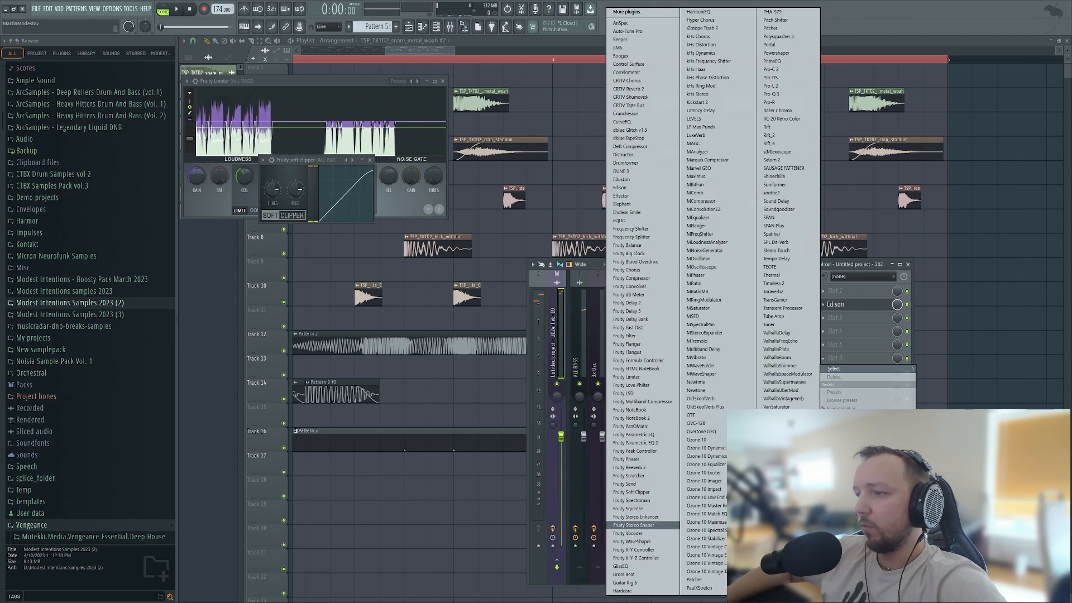
left_click(633, 492)
Load Fruity Limiter in slot 7 of the Master track and raise its ceiling to about 2.9 dB during playback.
left_click(827, 372)
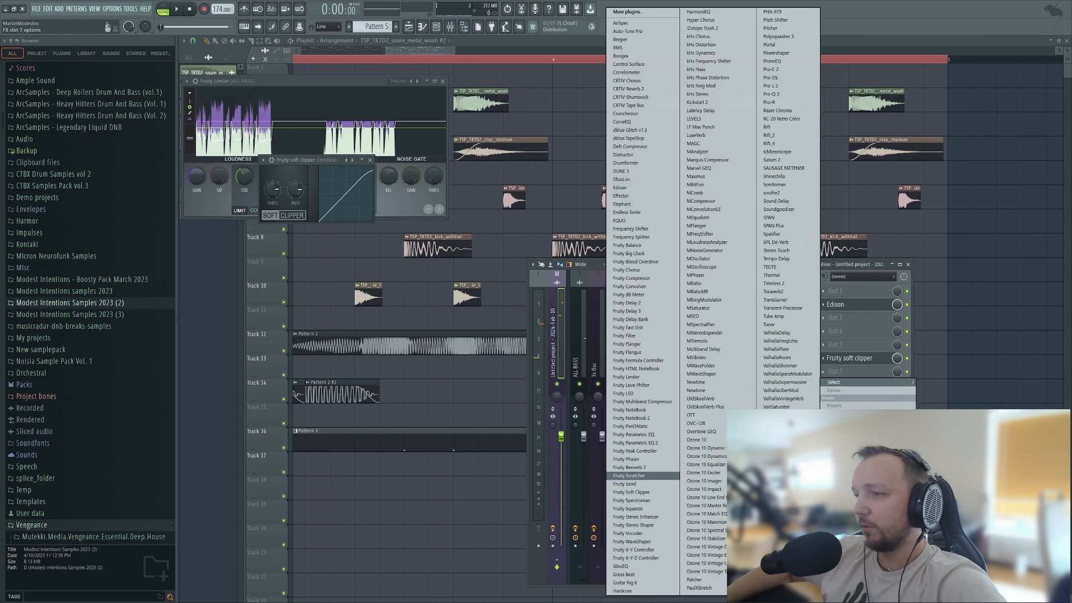
left_click(626, 377)
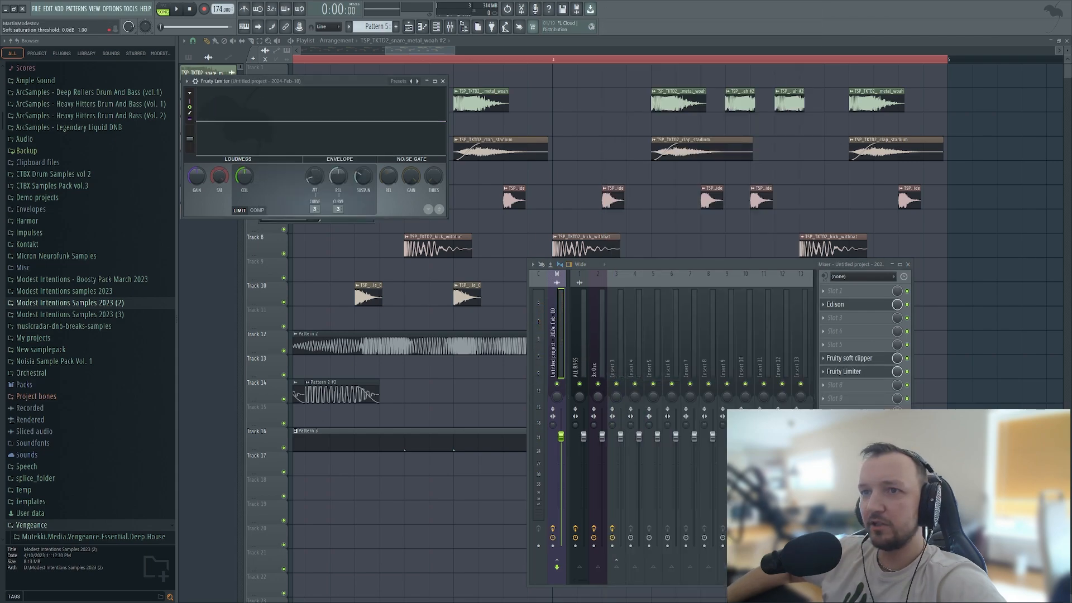
key("space")
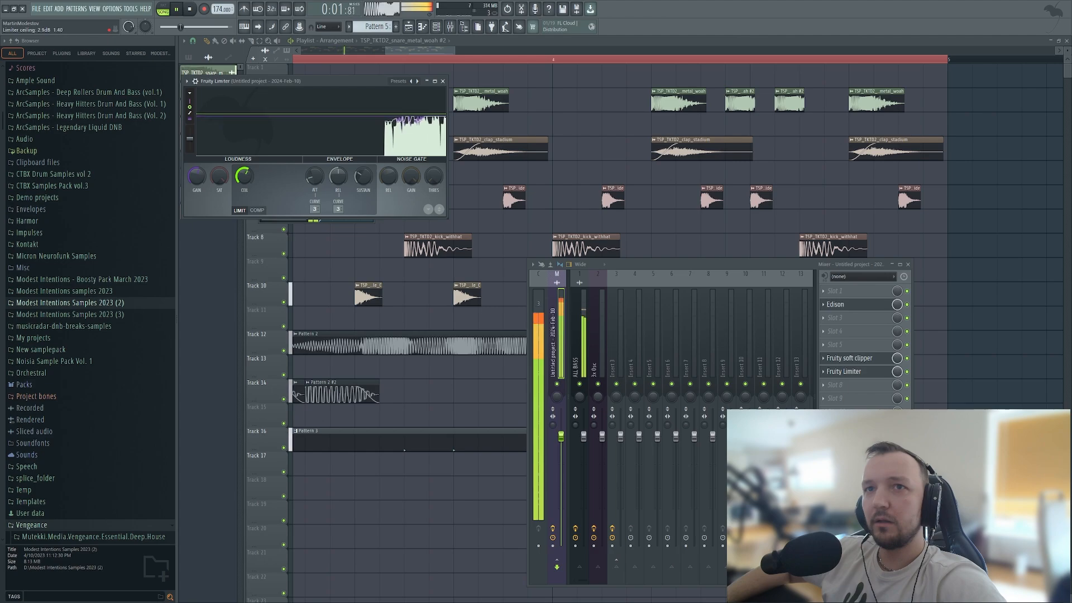
key("space")
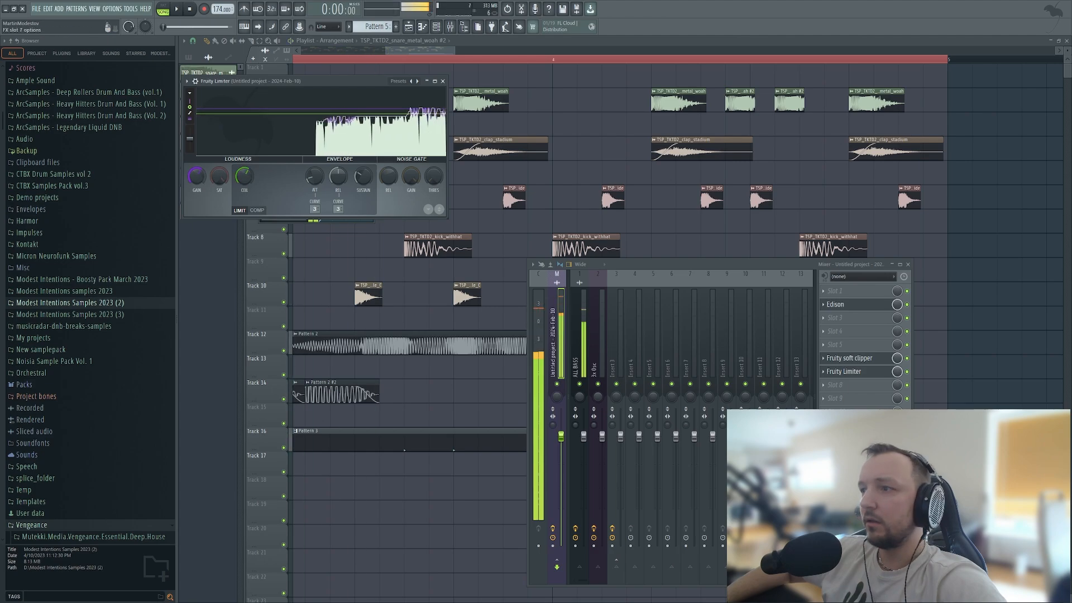
Load Pro-L 2 in slot 8 of the Master track and set its gain to about +0.47 dB during playback.
left_click(835, 384)
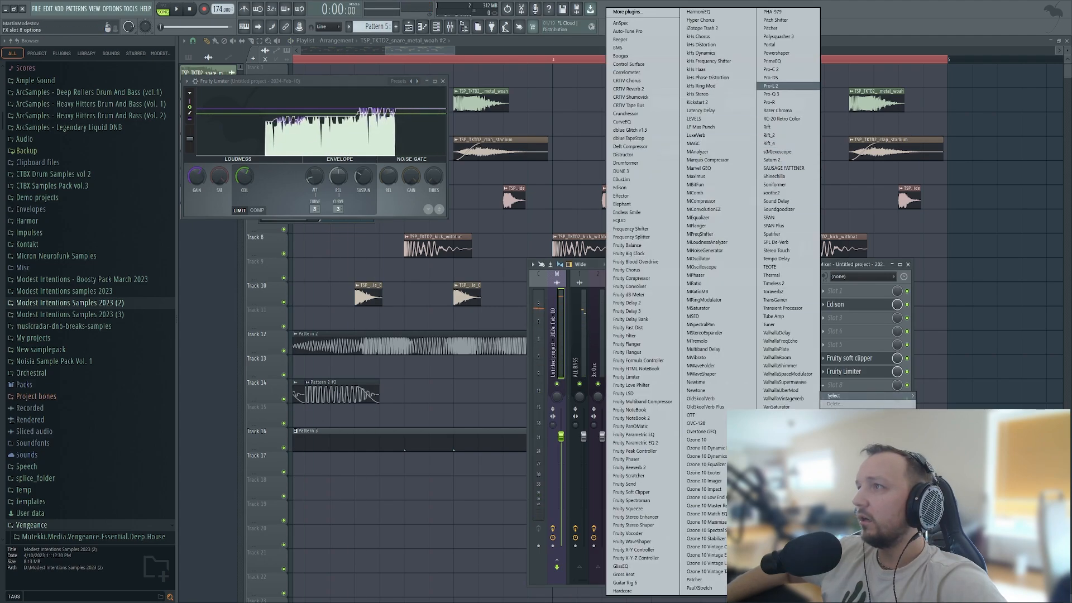
left_click(770, 85)
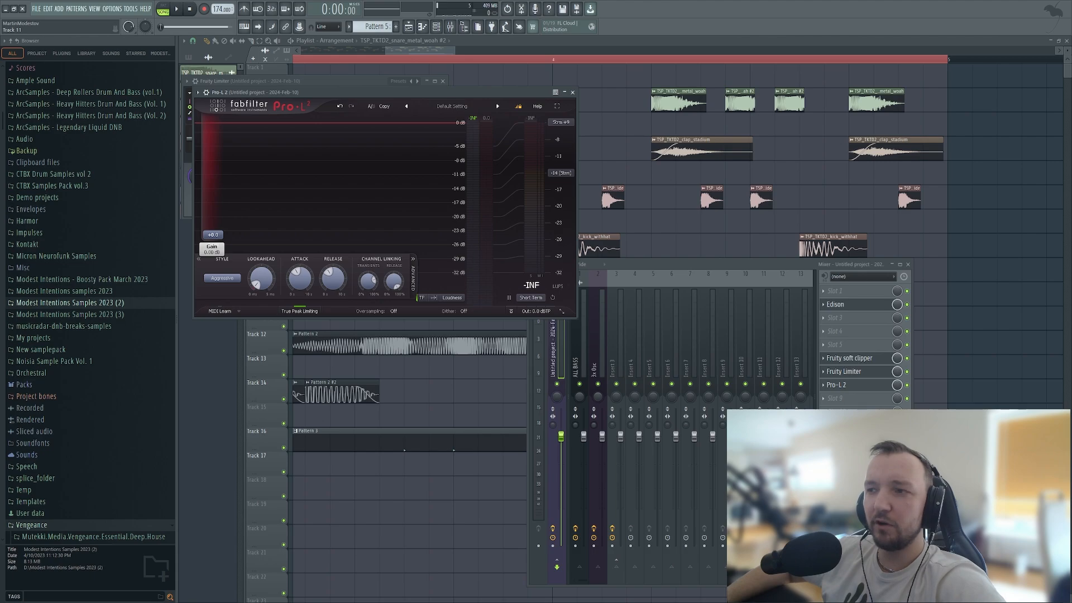
key("space")
left_click_drag(213, 234, 212, 232)
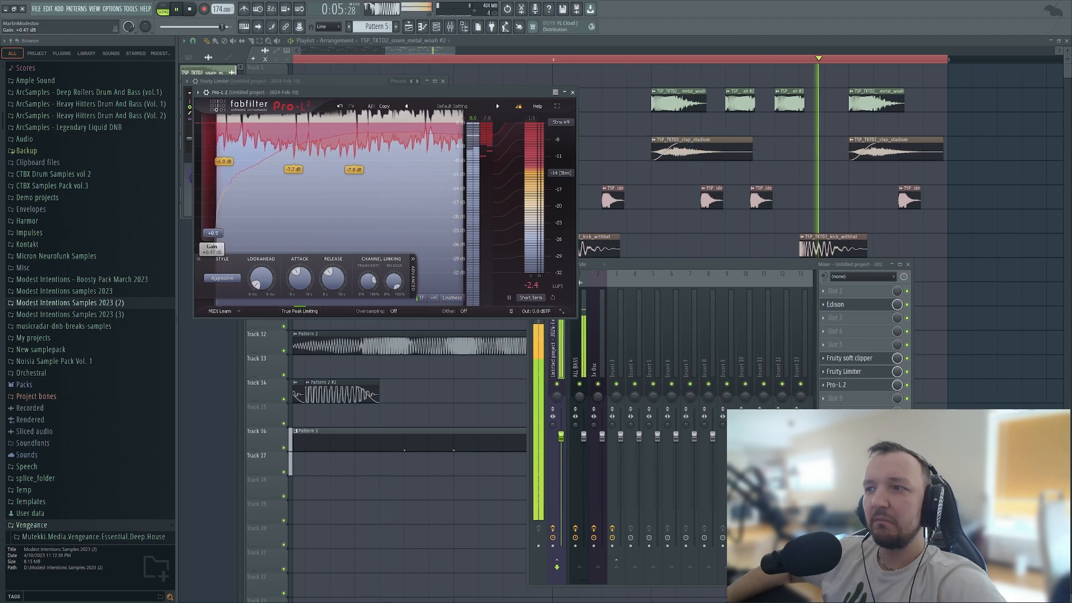
Close the plugin windows, listen through the arrangement, and check the sample settings of the snare clip on Track 2.
key("F12")
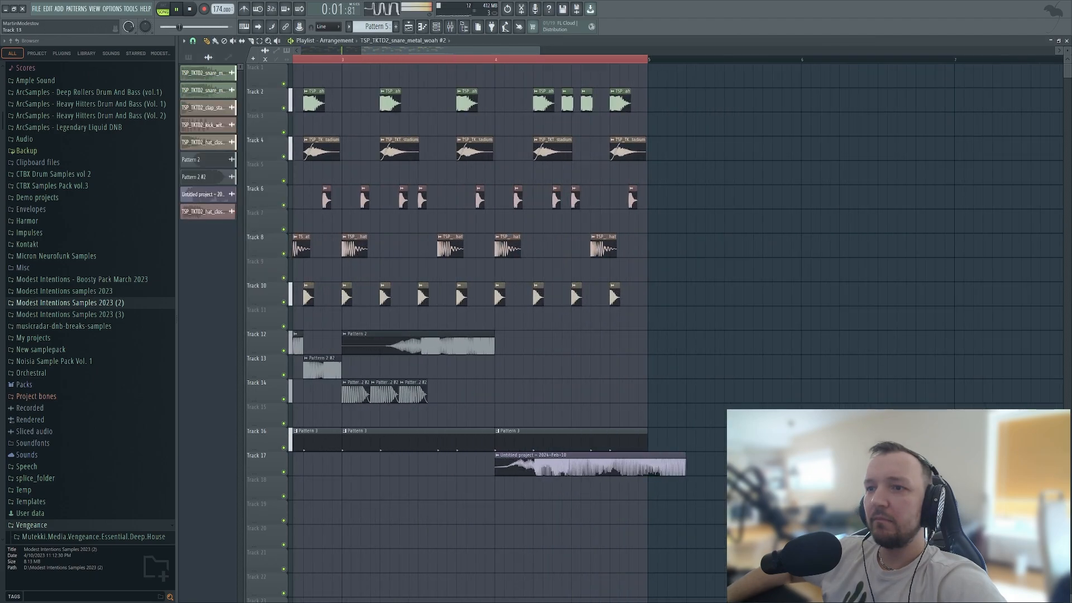
scroll(595, 140, "down", 4)
scroll(595, 139, "up", 4)
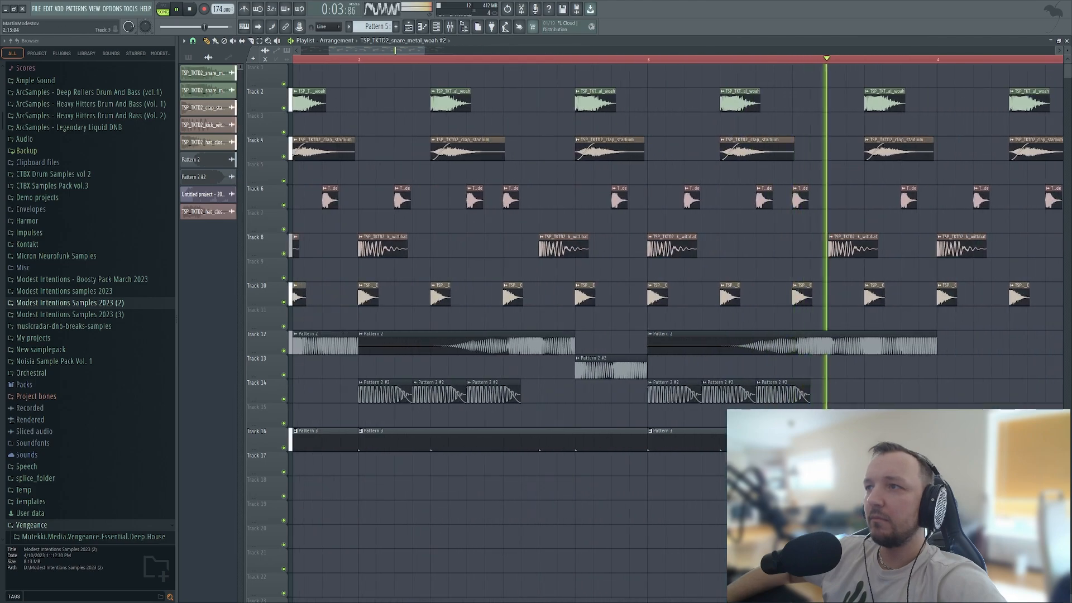
key("space")
left_click(595, 104)
double_click(595, 104)
key("Escape")
Replace the closed hat sample on Track 6 with TSP_TKTD2_hat_closed_shuffle_C.
scroll(348, 195, "down", 2)
double_click(338, 199)
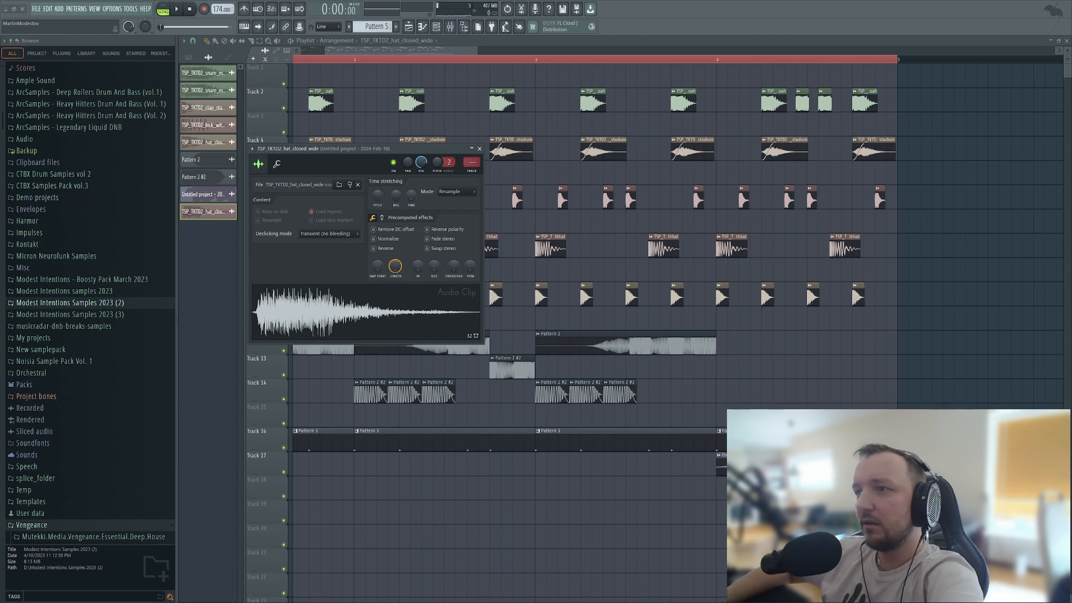
scroll(575, 269, "left", 1)
scroll(365, 313, "up", 1)
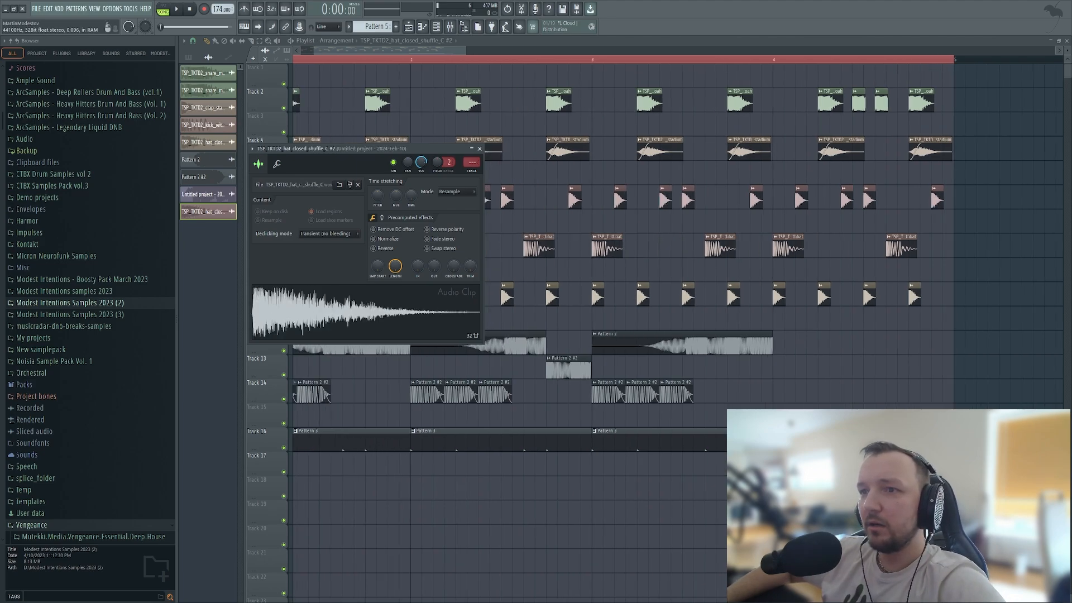
Shorten the tail of the Track 6 hat sample with a longer fade-out and play the loop.
left_click_drag(435, 266, 434, 237)
key("space")
left_click(258, 163)
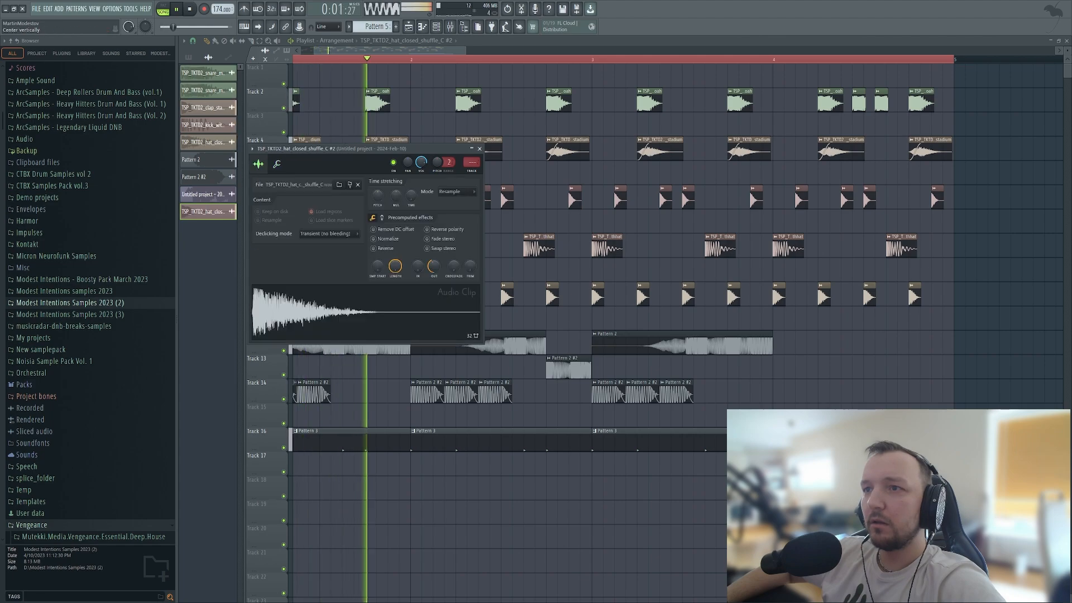
left_click(374, 242)
left_click(479, 150)
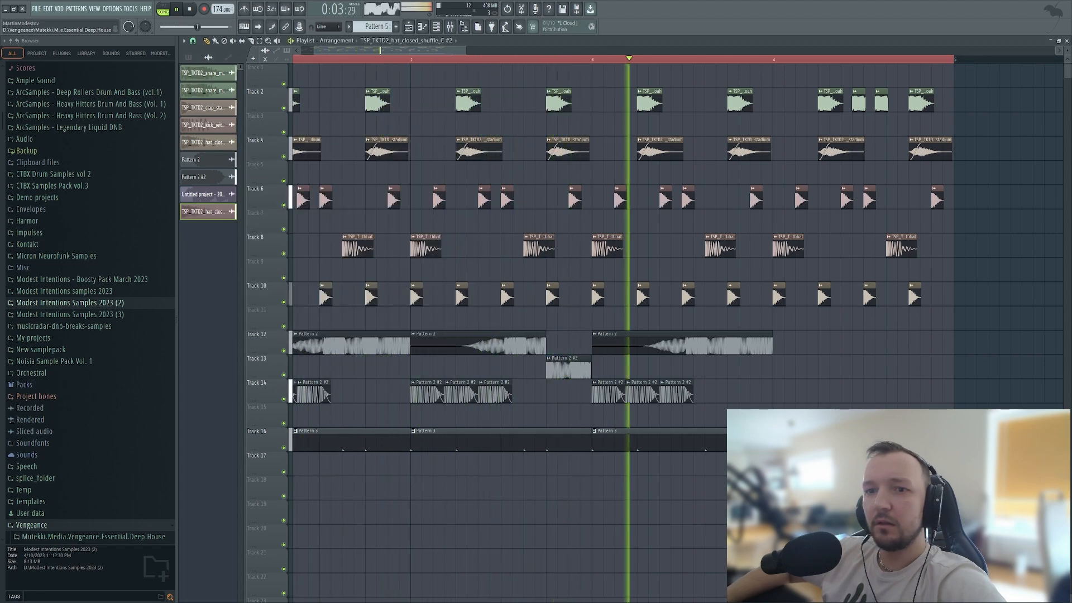
Place the Breaks 12 loop from the ArcSamples Heavy Hitters Vol. 2 Top percussion folder at the start of Track 19.
key("space")
scroll(70, 316, "down", 5)
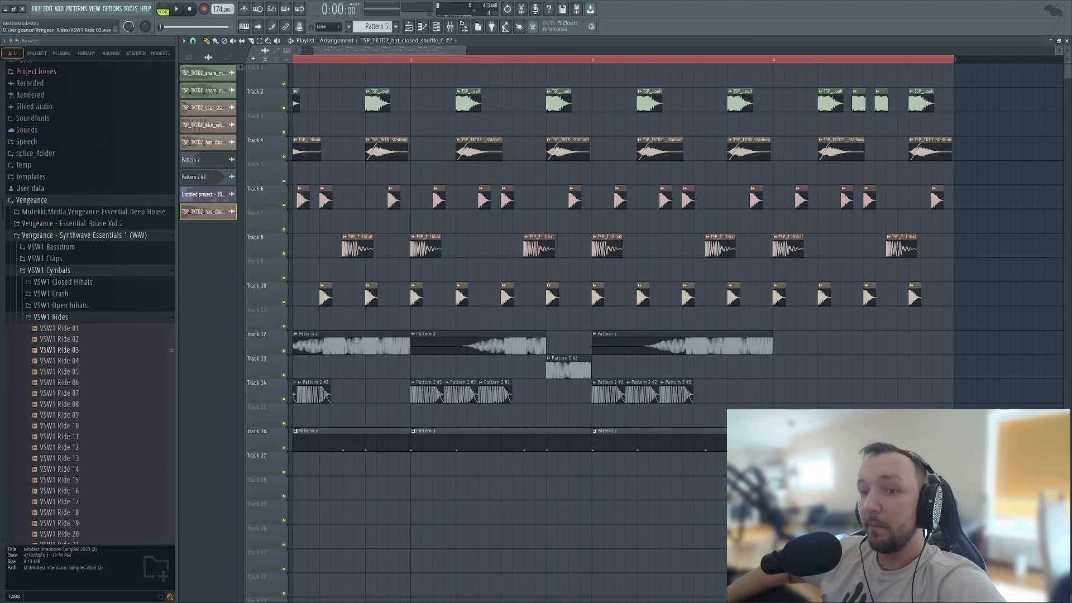
scroll(70, 316, "up", 6)
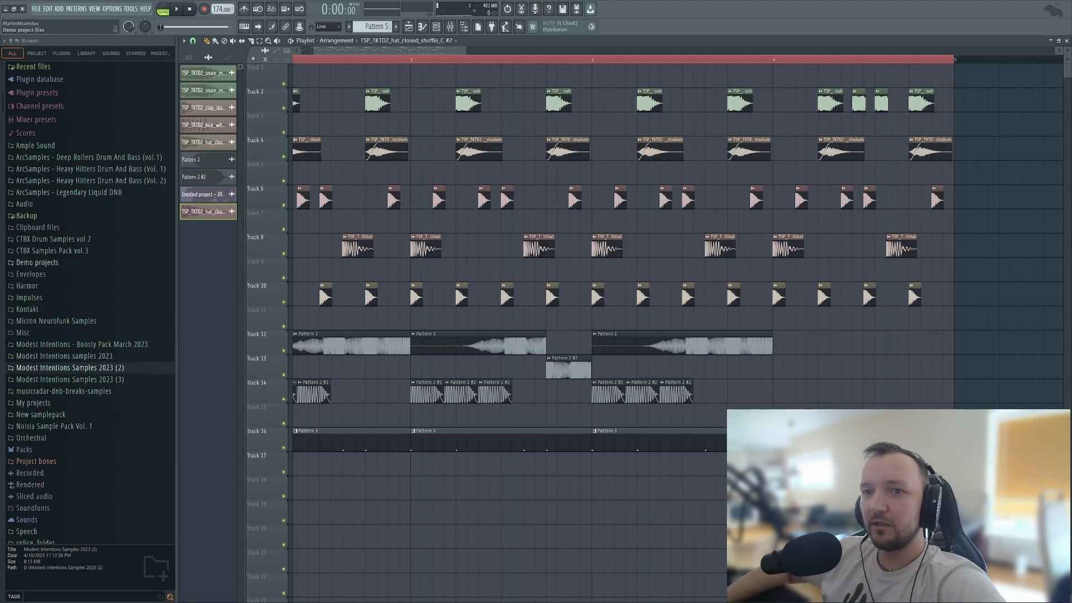
left_click(84, 180)
left_click(44, 203)
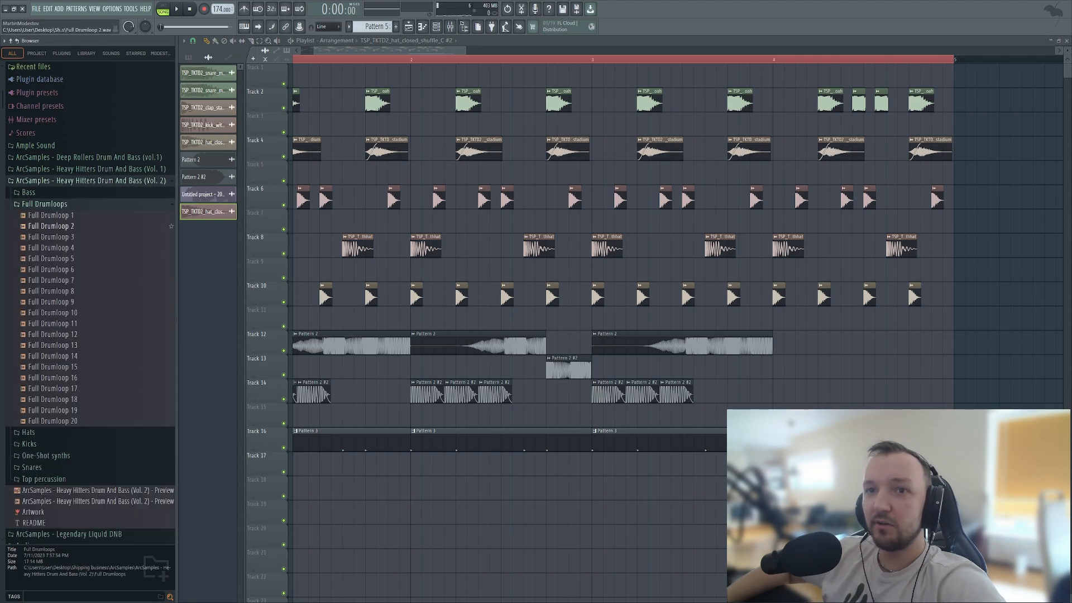
left_click(45, 204)
left_click(44, 262)
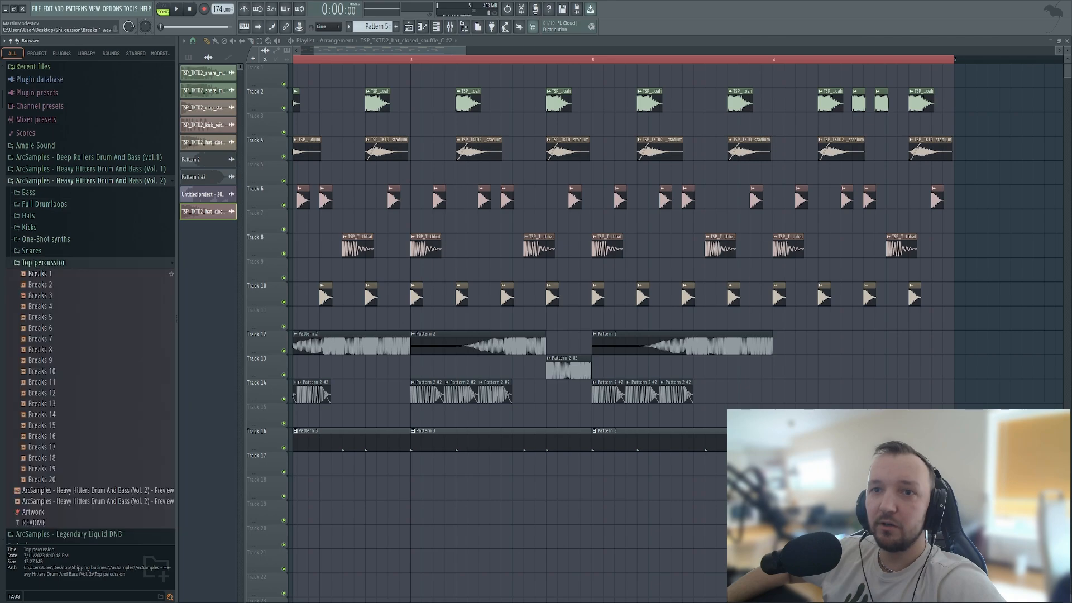
left_click(46, 392)
left_click_drag(46, 393, 294, 512)
Audition Breaks 16, replace the break on Track 19 with Breaks 18, and open its channel's level settings.
left_click(44, 436)
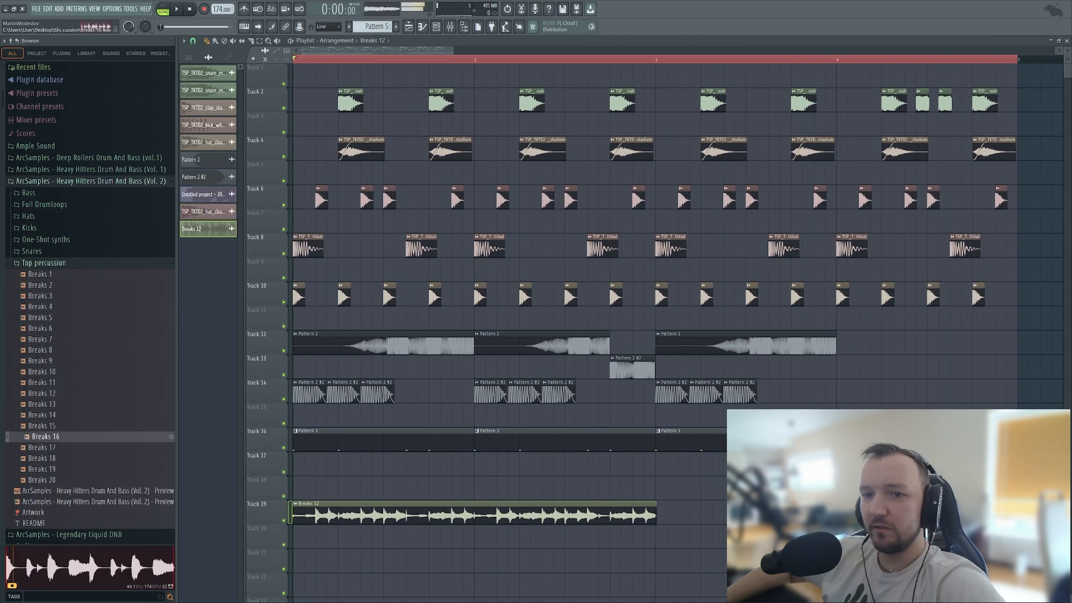
left_click(46, 457)
left_click_drag(46, 458, 413, 512)
left_click(480, 513)
double_click(480, 512)
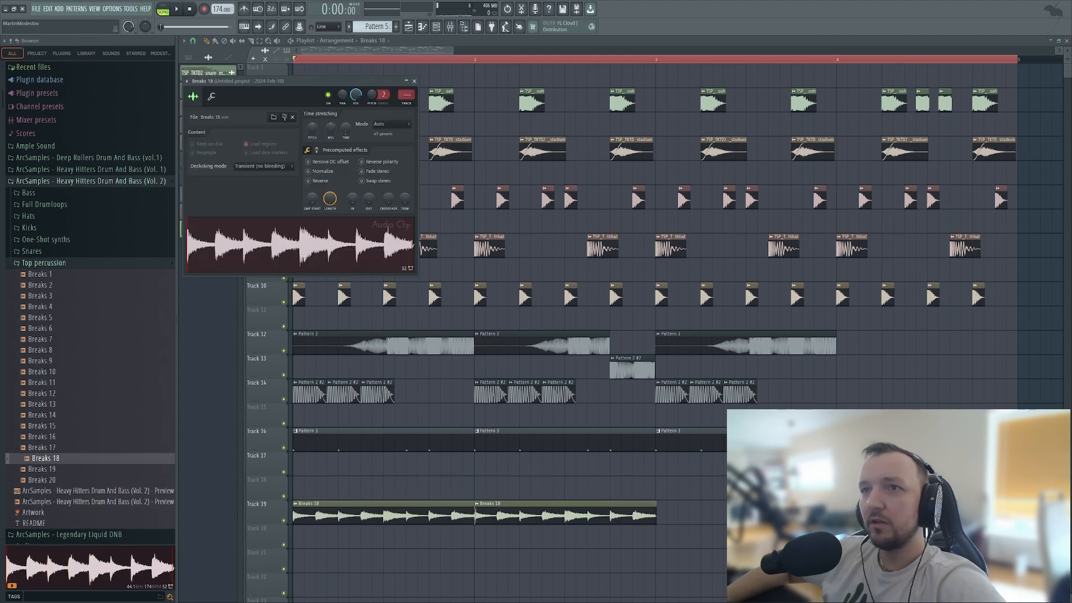
left_click(211, 96)
Duplicate the Breaks 18 clips on Track 19 to fill all four bars during playback.
key("space")
left_click_drag(731, 528, 352, 509)
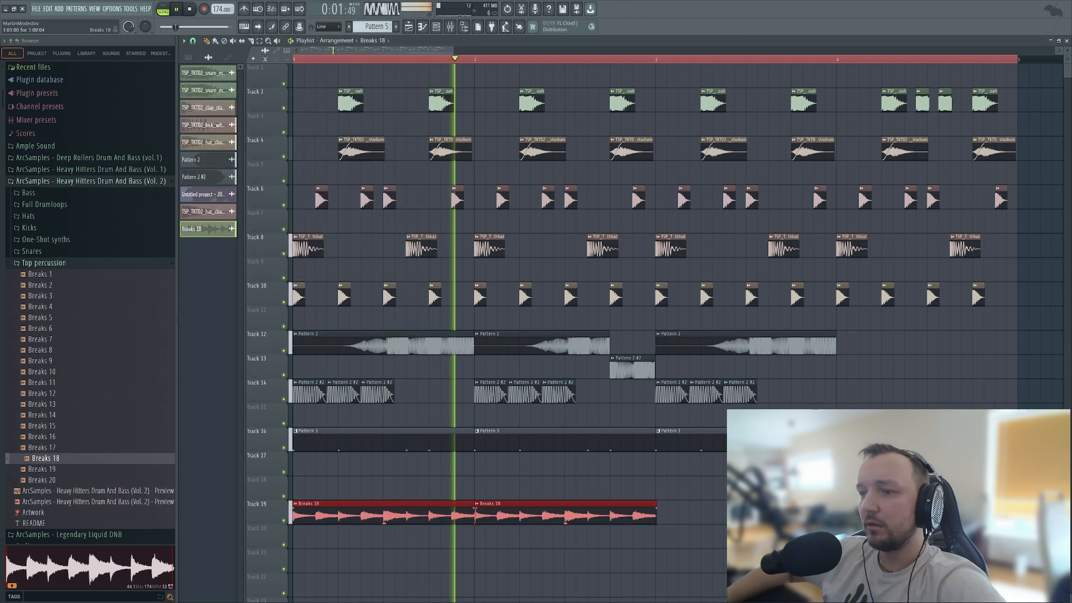
key("ctrl+b")
left_click_drag(871, 512, 690, 512)
Lower the break channel's volume and try Breaks 10 and Breaks 20 as replacement samples during playback.
double_click(556, 508)
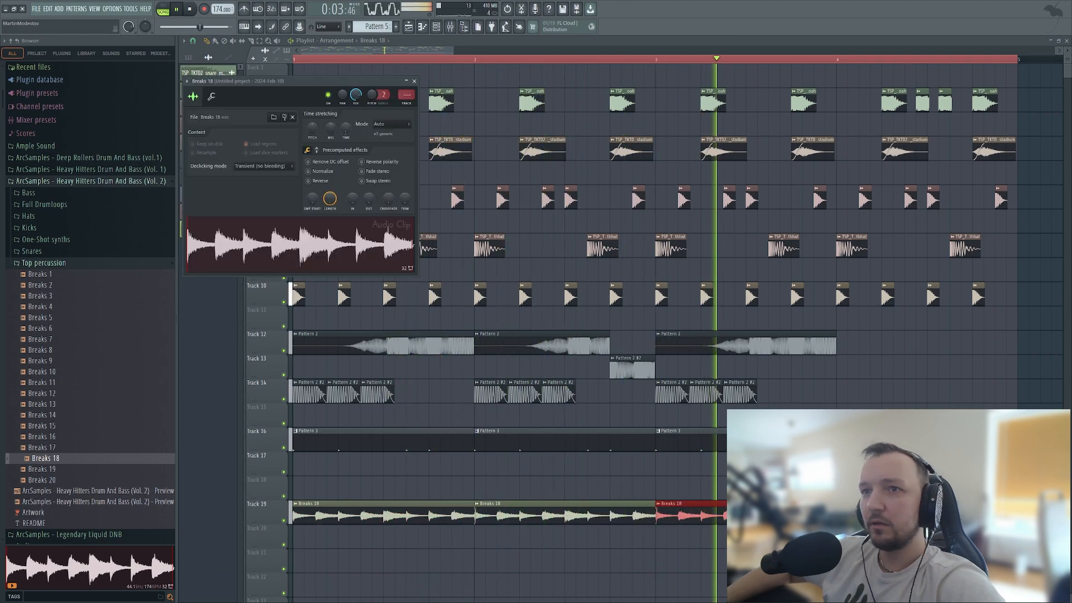
left_click(211, 97)
left_click_drag(214, 129, 215, 134)
middle_click(42, 372)
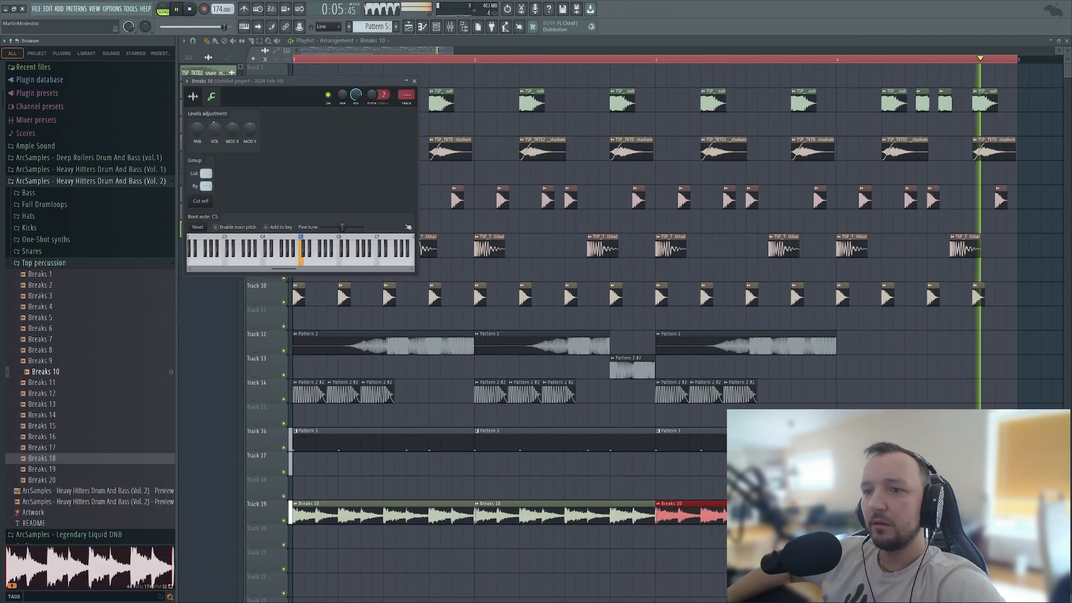
middle_click(44, 480)
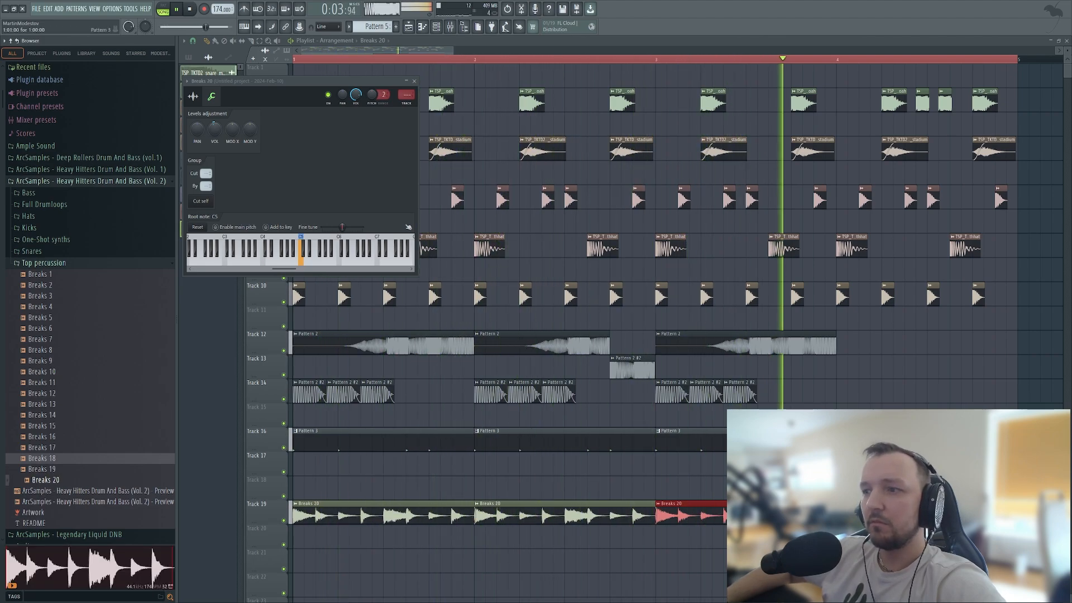
left_click(414, 81)
key("space")
Delete all four break loop clips from Track 19.
left_click(463, 26)
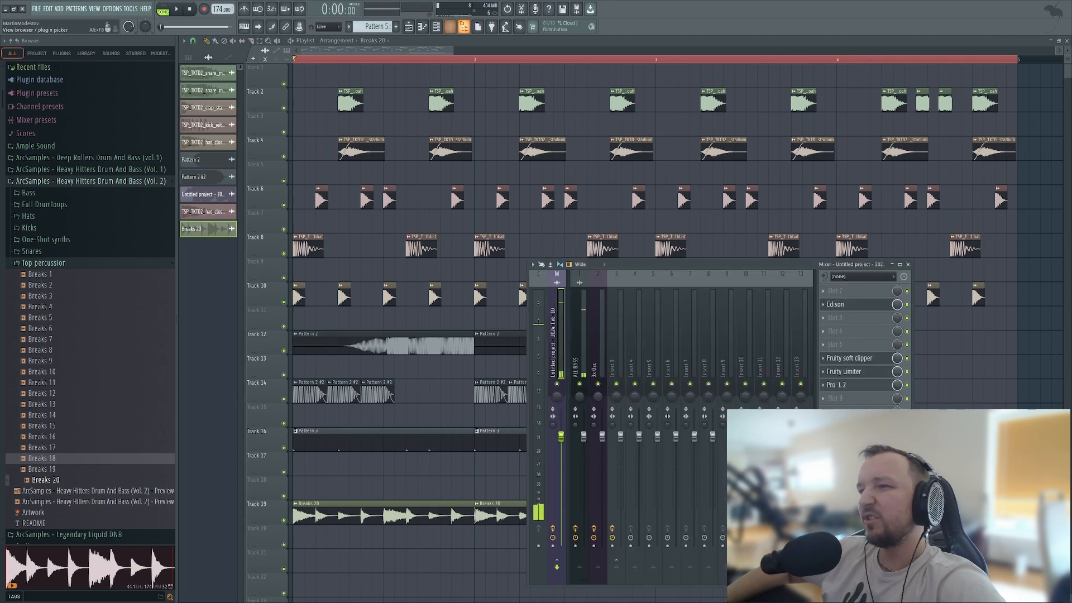
left_click(579, 341)
key("F9")
scroll(385, 502, "down", 5)
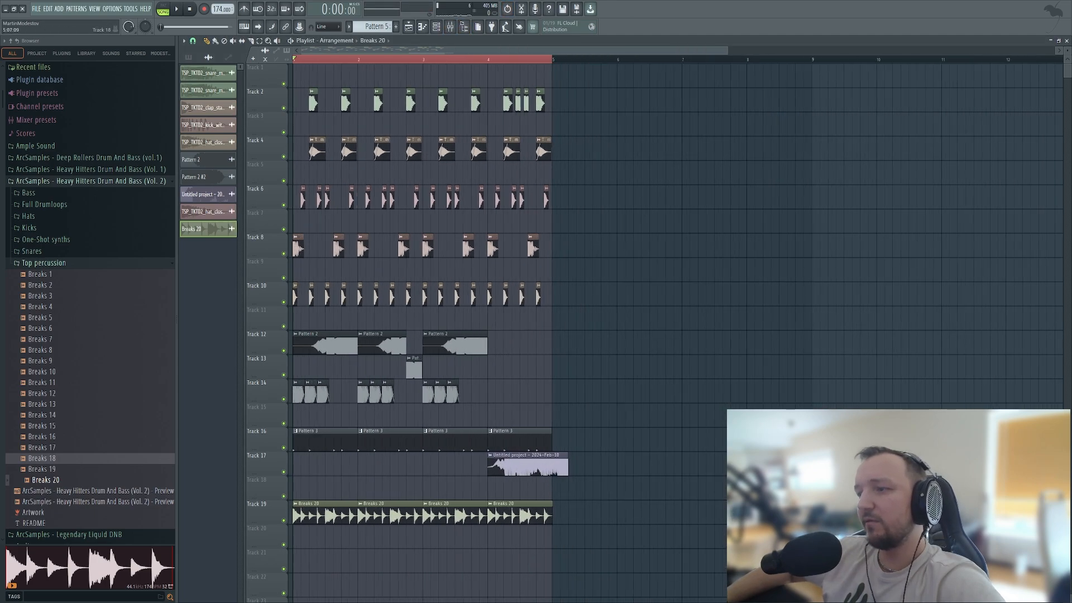
right_click(324, 514)
right_click(391, 515)
right_click(455, 515)
right_click(520, 515)
Isolate bass Tracks 12 to 14 for playback and move the resampled clip in bar 4 from Track 17 to Track 13.
right_click(283, 351)
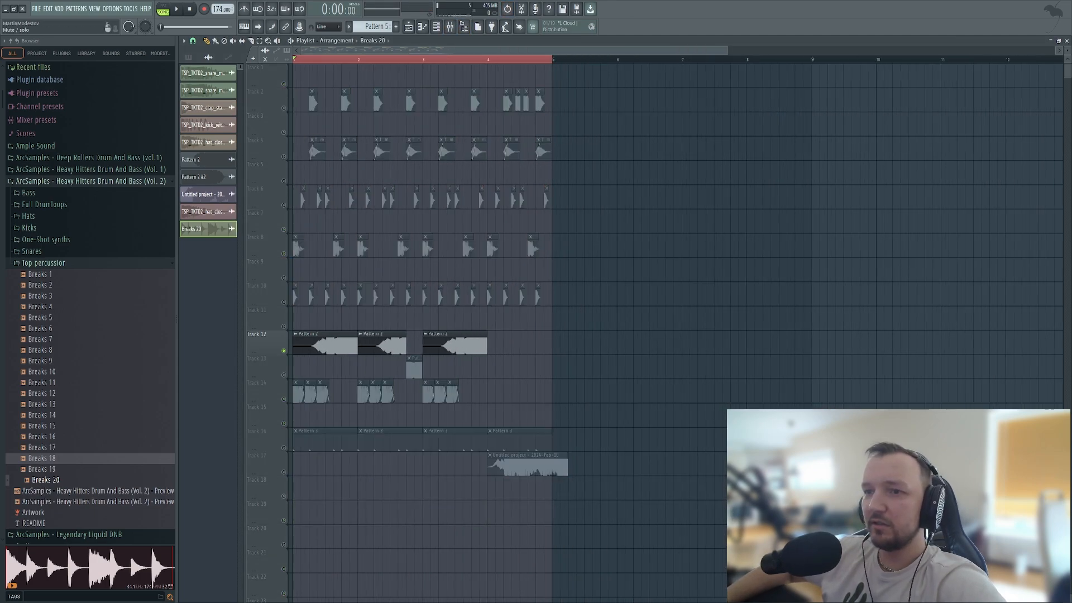
left_click(284, 399)
key("space")
left_click_drag(528, 466, 528, 370)
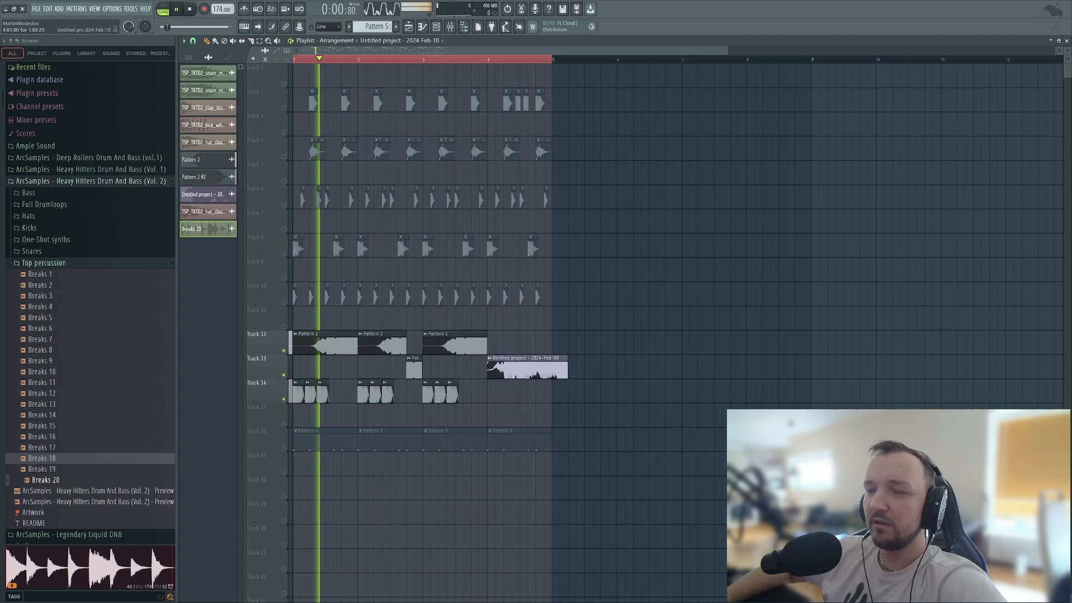
key("space")
Check the Pattern 2 bass sample's settings in the channel rack and its routing in the mixer.
left_click(436, 26)
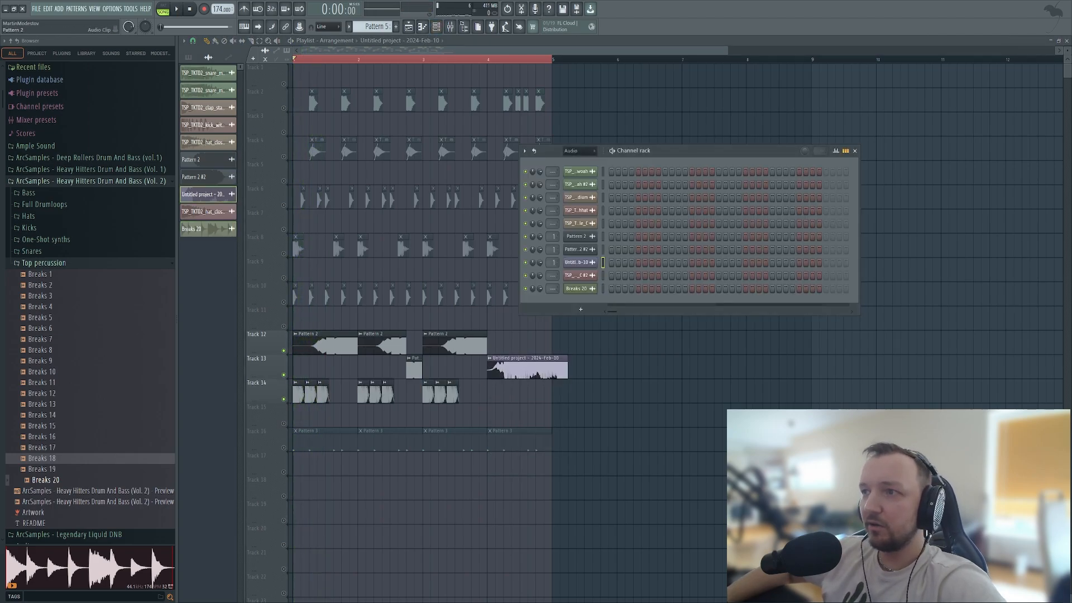
left_click(577, 237)
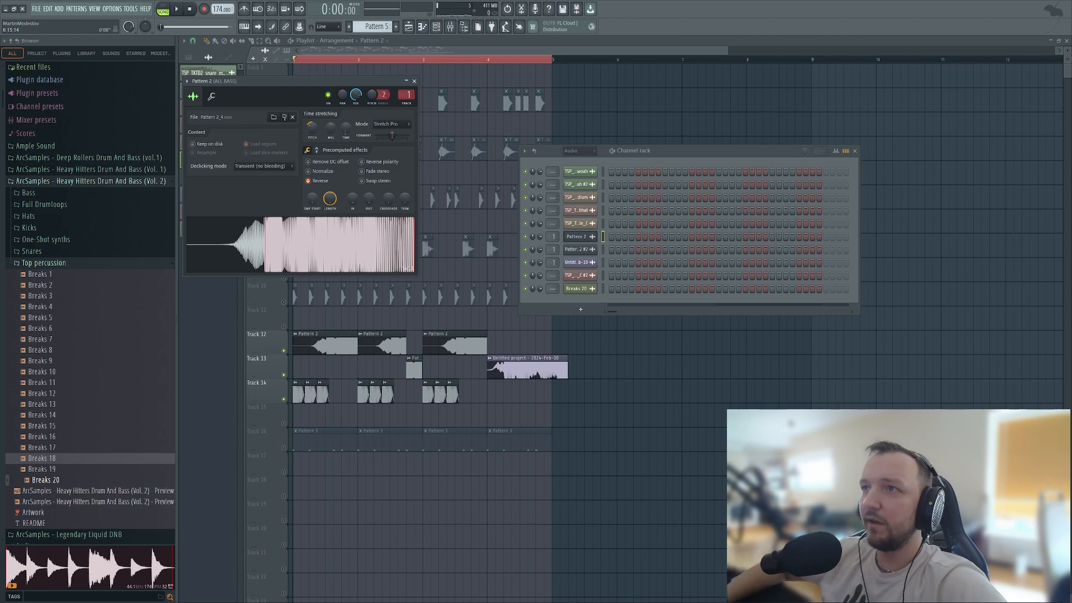
left_click(449, 26)
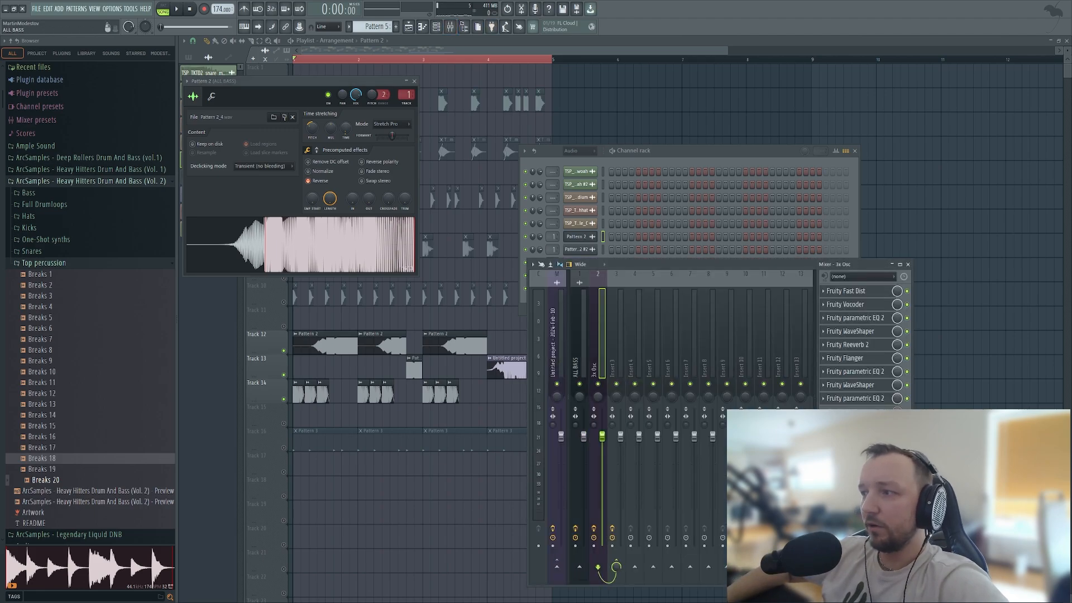
Delete all the resampled bass clips from Tracks 12, 13 and 14.
right_click(354, 464)
right_click(310, 394)
right_click(370, 394)
right_click(506, 369)
right_click(414, 369)
right_click(381, 345)
right_click(455, 345)
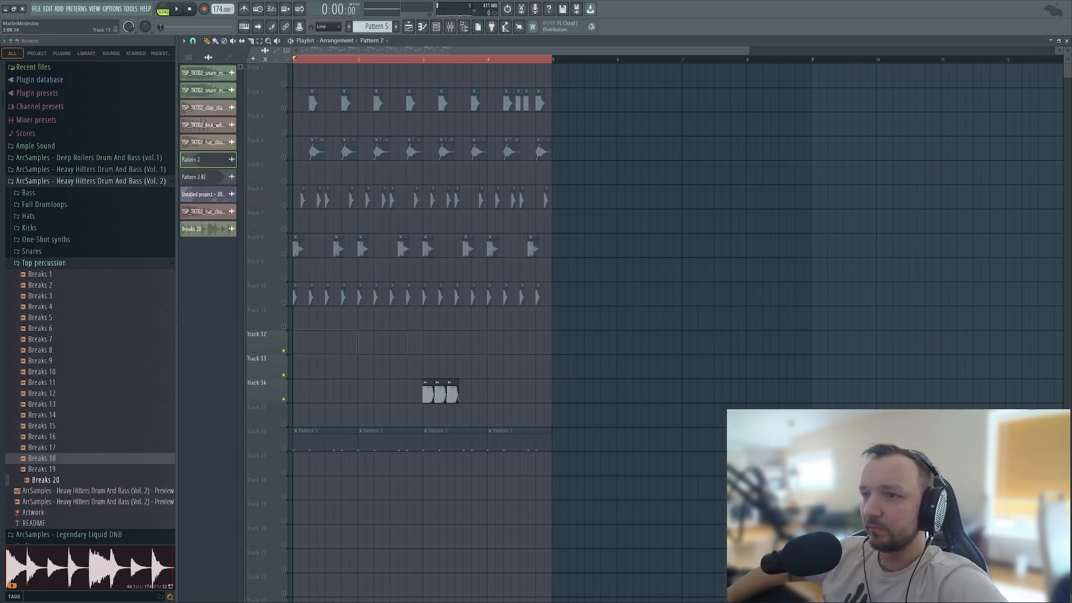
right_click(441, 393)
Add a Serum instrument channel, switch to the empty Pattern 6, and route Serum to the 3x Osc mixer track.
left_click(188, 58)
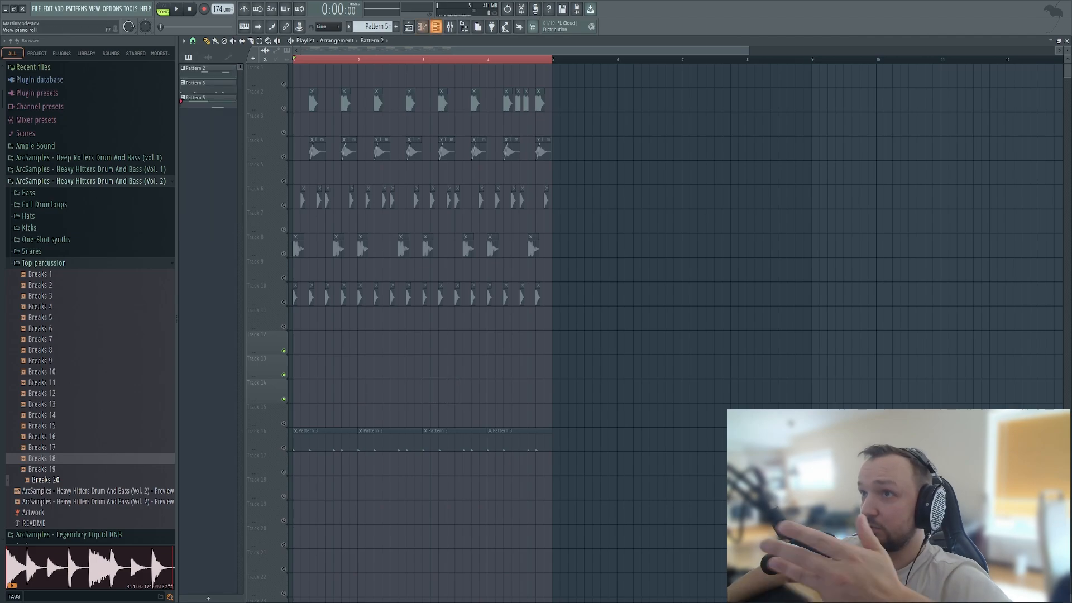
left_click(436, 26)
left_click(436, 26)
left_click(435, 26)
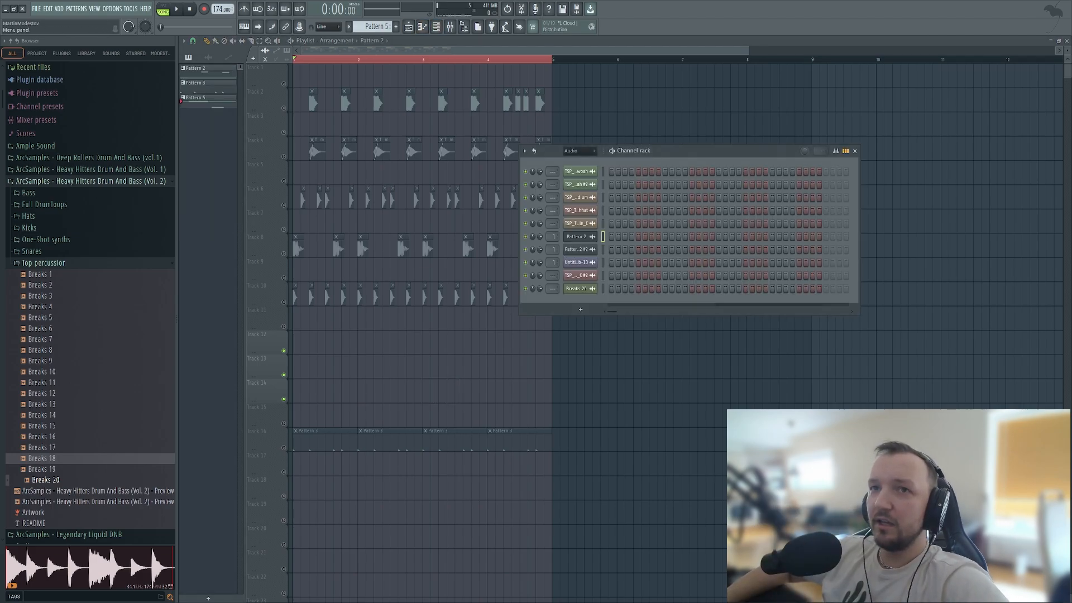
left_click(58, 8)
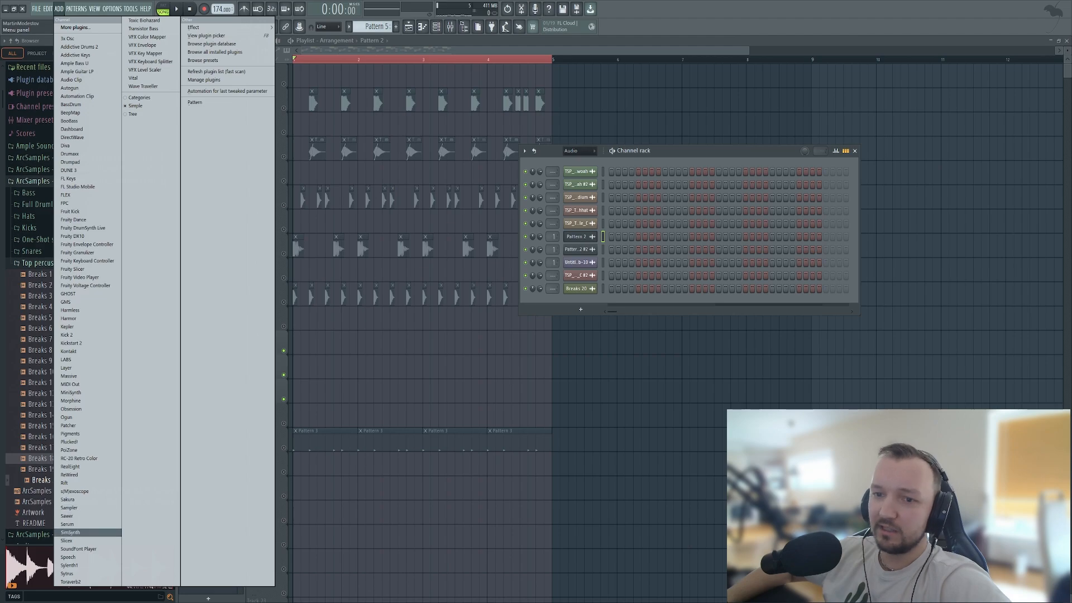
left_click(67, 524)
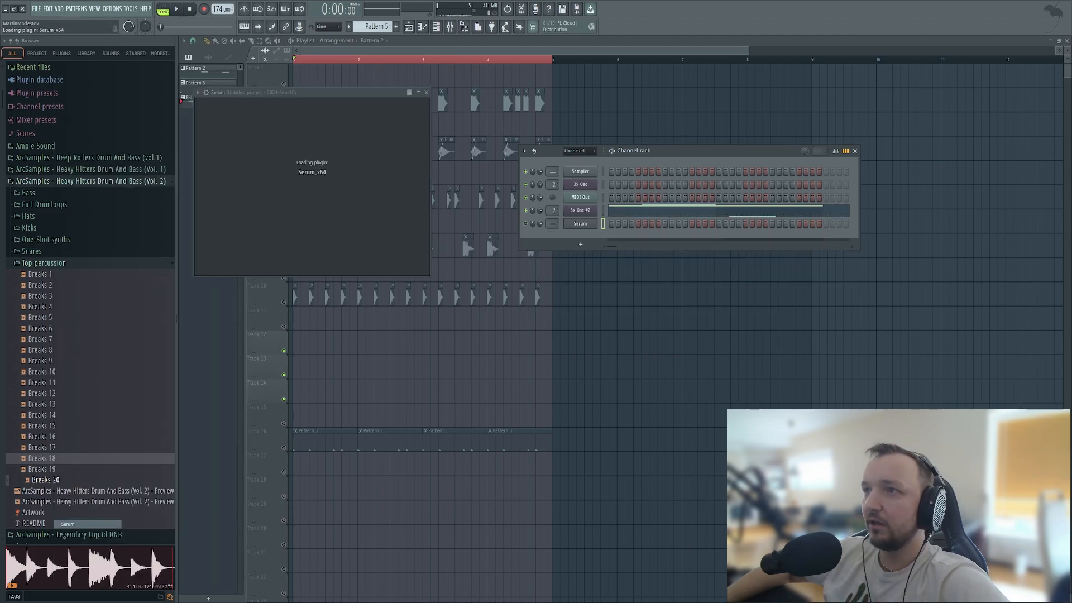
right_click(592, 223)
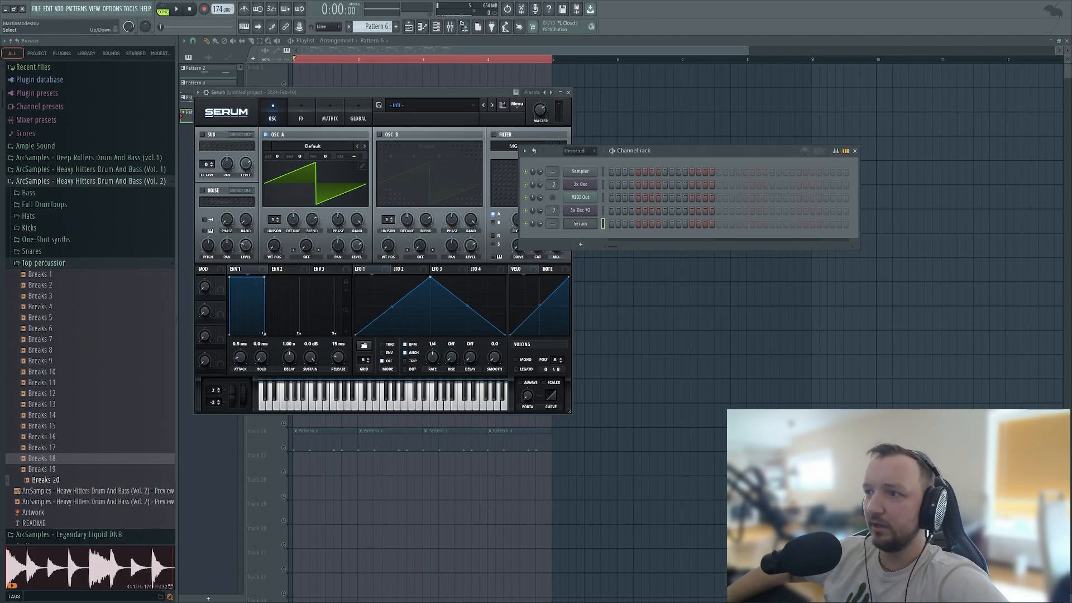
left_click_drag(552, 224, 552, 217)
Draw a one-bar F3 note at the start of Serum's piano roll.
right_click(587, 222)
left_click(612, 223)
left_click_drag(529, 333, 529, 405)
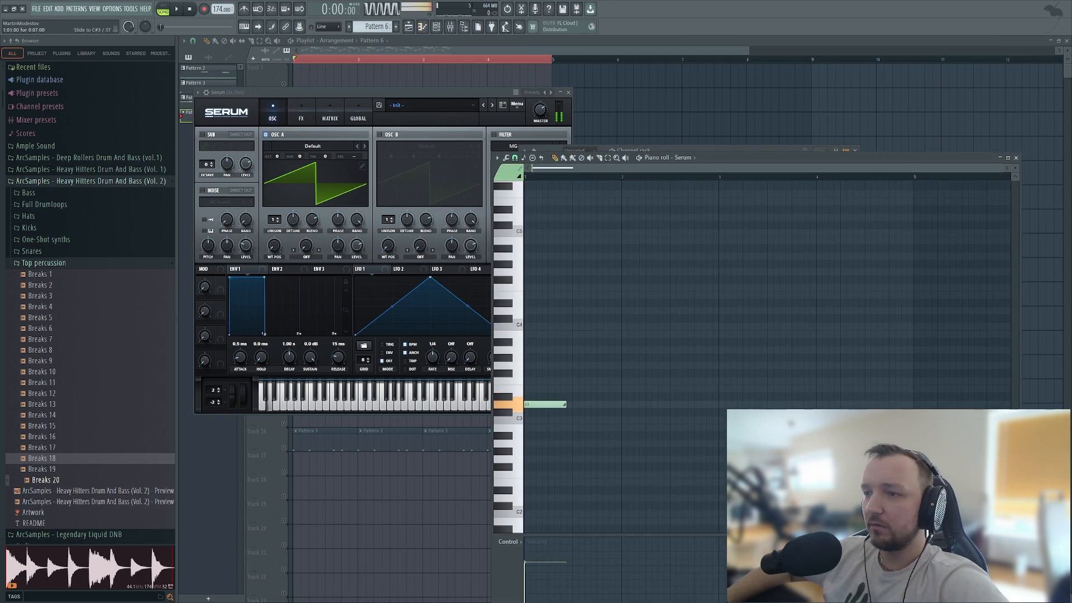
right_click(533, 405)
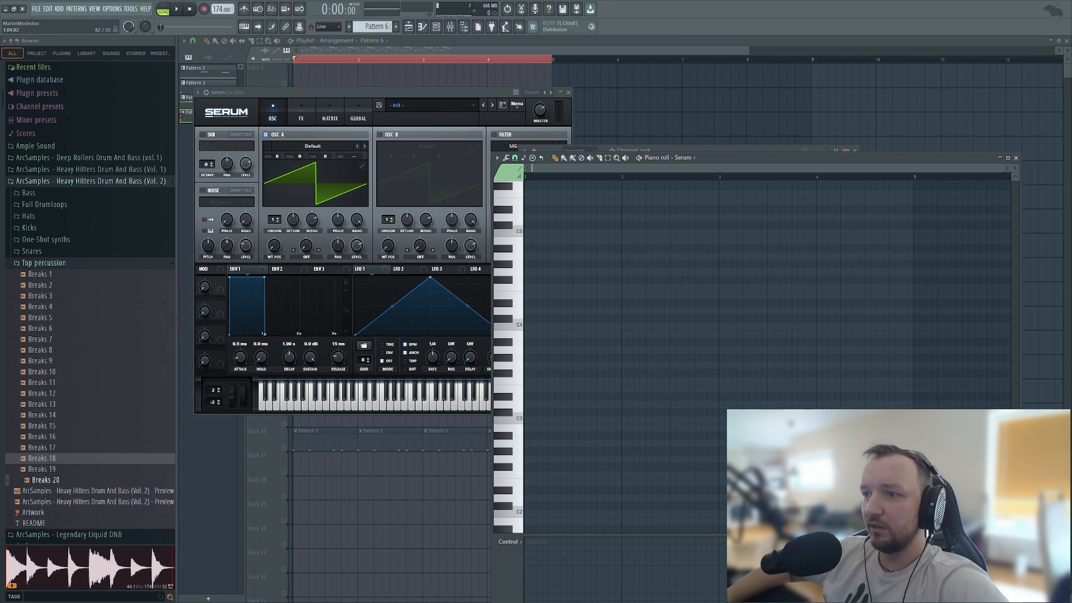
left_click_drag(529, 389, 529, 381)
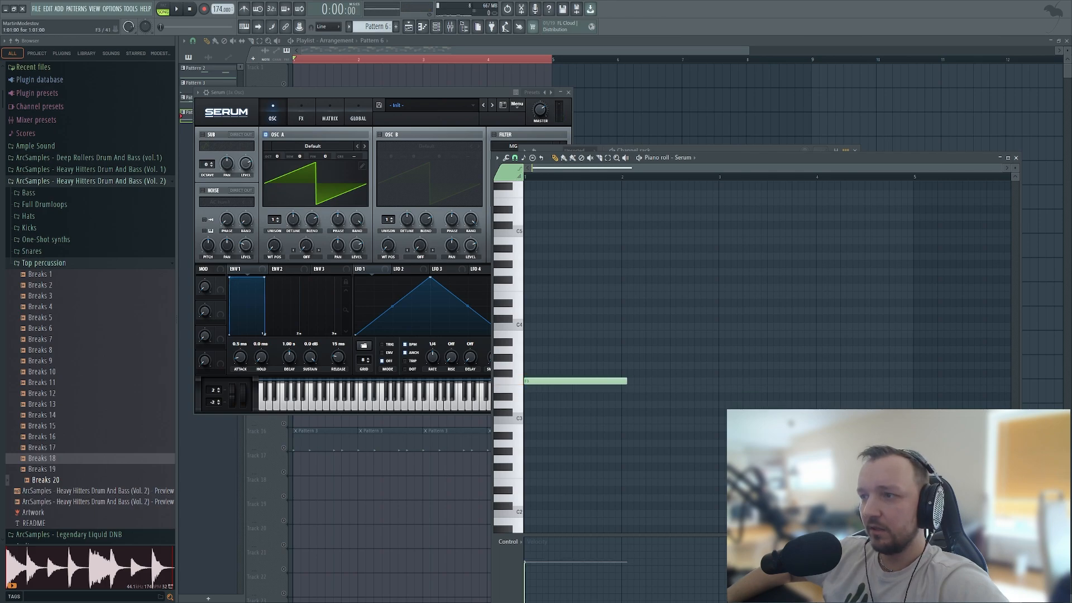
Set Serum oscillator A's octave to -1 and audition the note in pattern mode.
left_click_drag(277, 156, 277, 166)
key("space")
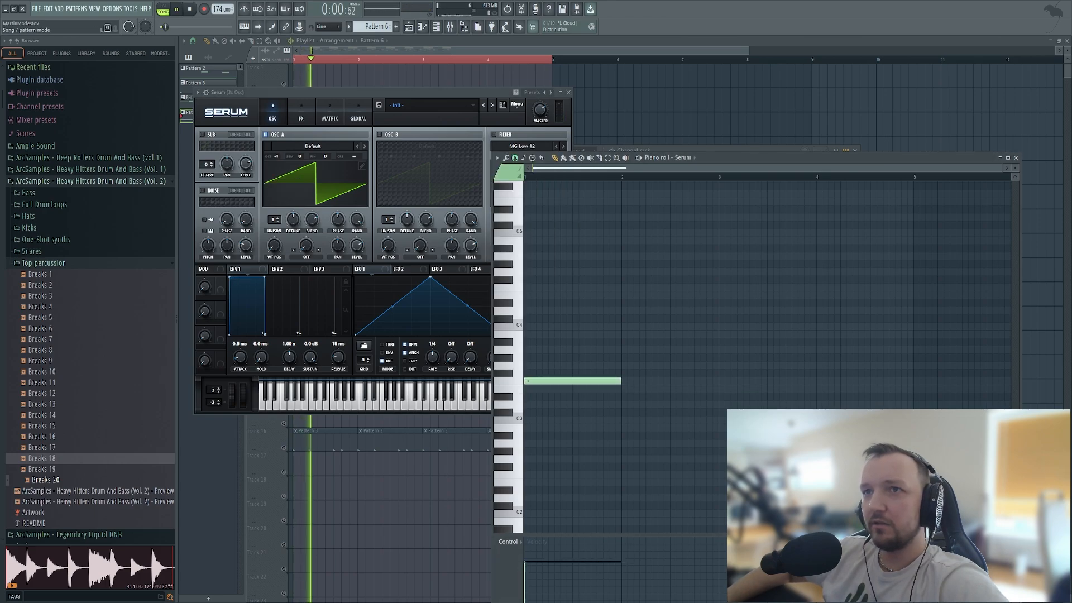
key("space")
left_click(162, 9)
key("space")
key("space")
left_click(276, 156)
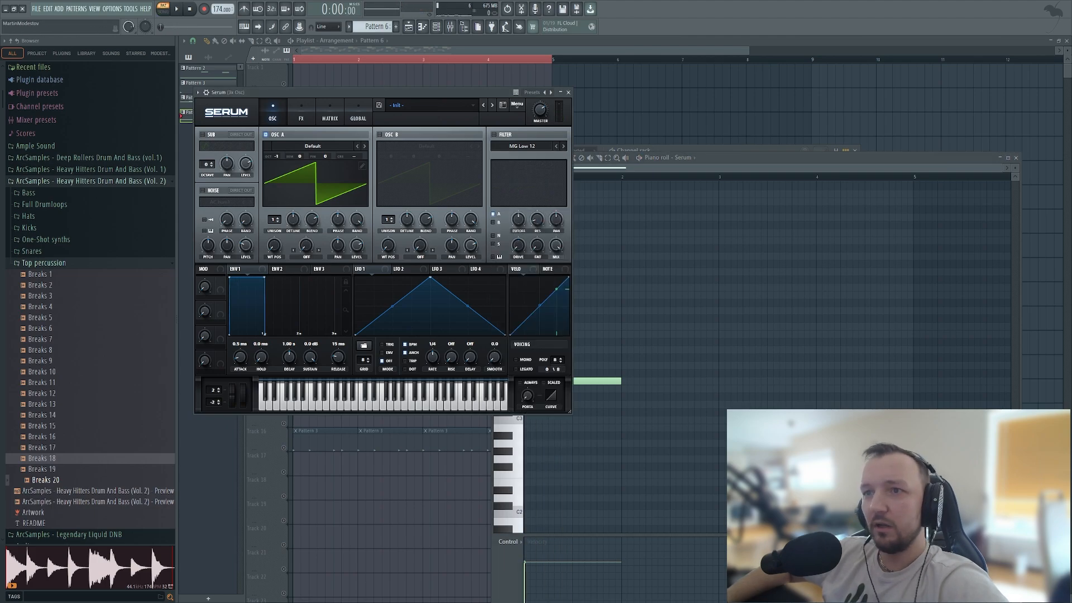
Load the Reesey Mess 4 [SL] wavetable into oscillator A and raise its wavetable position to about 106 during playback.
left_click(313, 146)
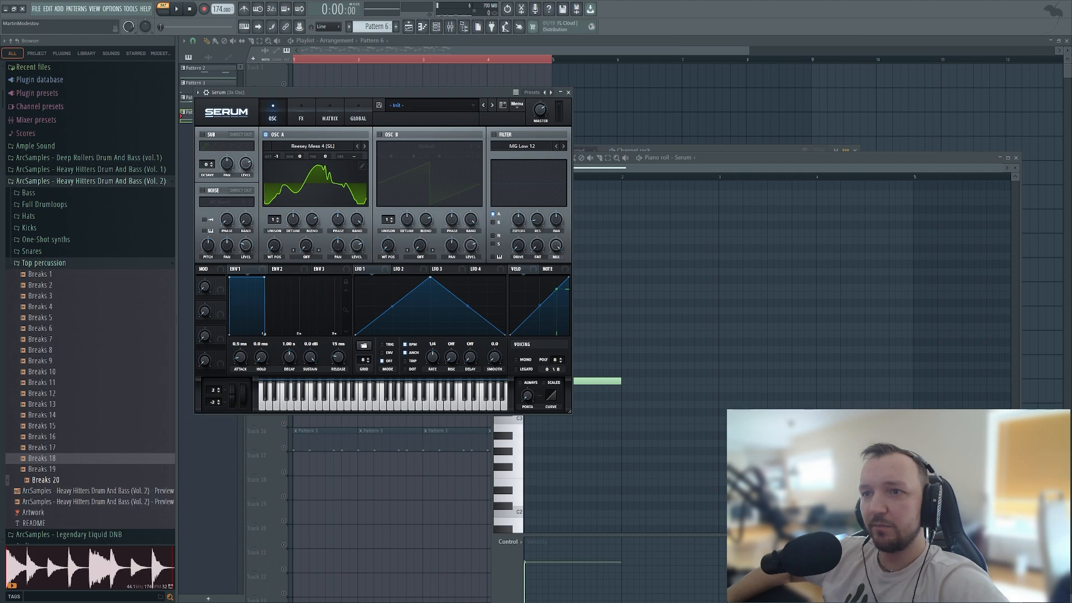
key("space")
mouse_move(274, 246)
left_mouse_down()
mouse_move(274, 223)
mouse_move(274, 238)
left_mouse_up()
key("space")
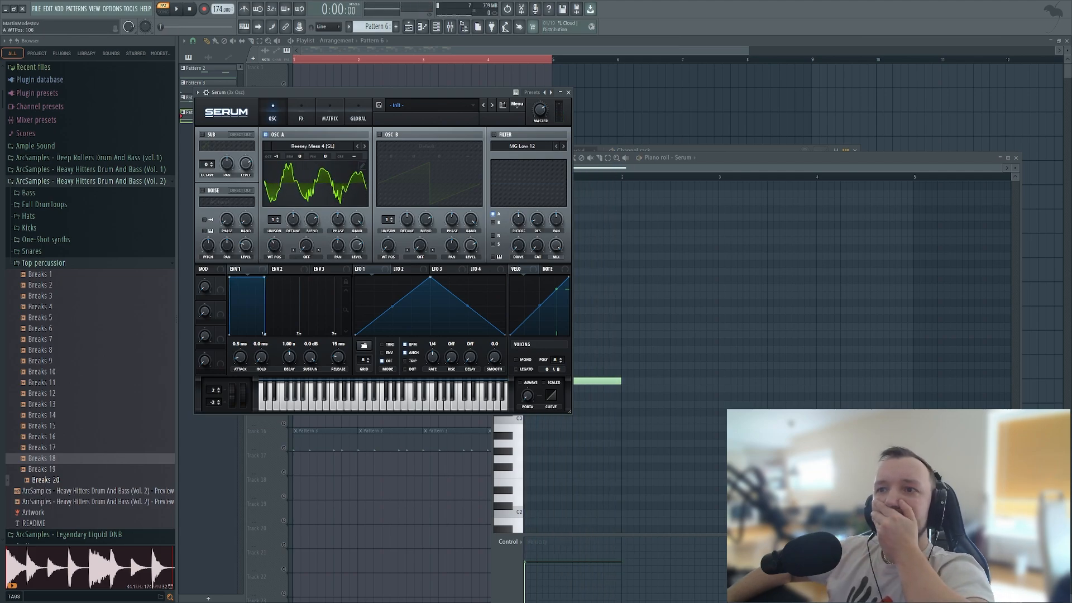